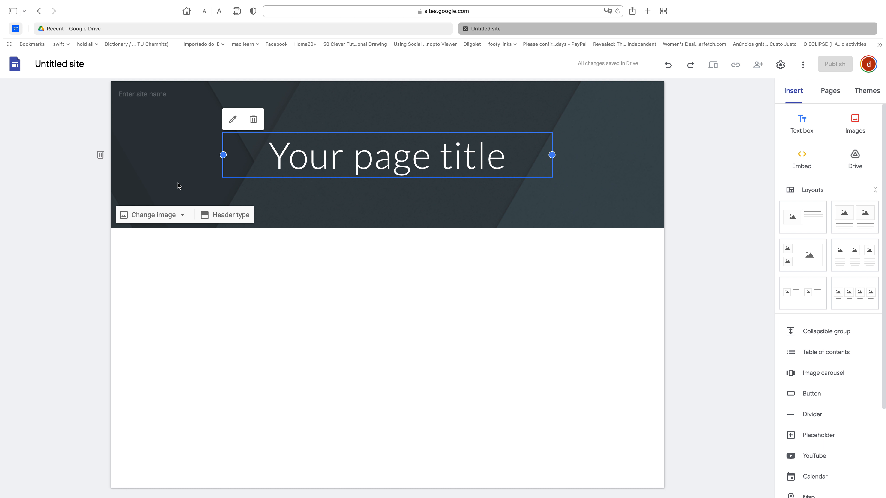
Replace the placeholder page title in the header with "Composition class"
left_click_drag(280, 166, 508, 159)
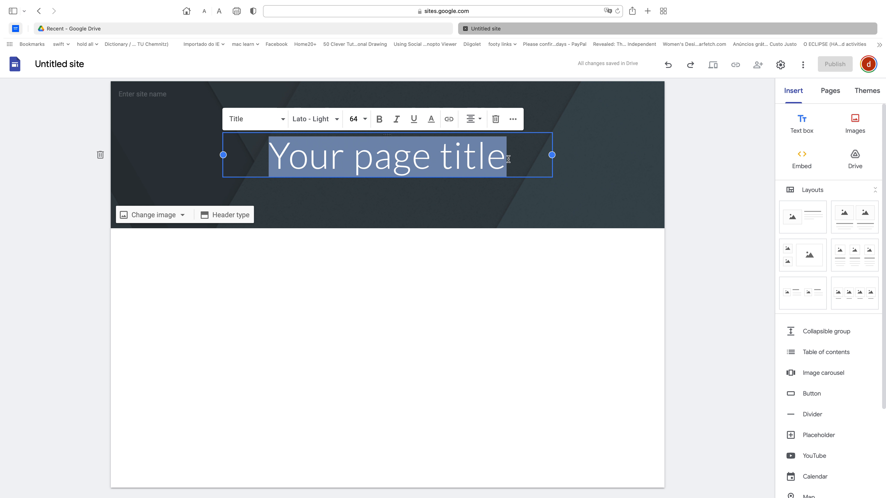
type("Composition class")
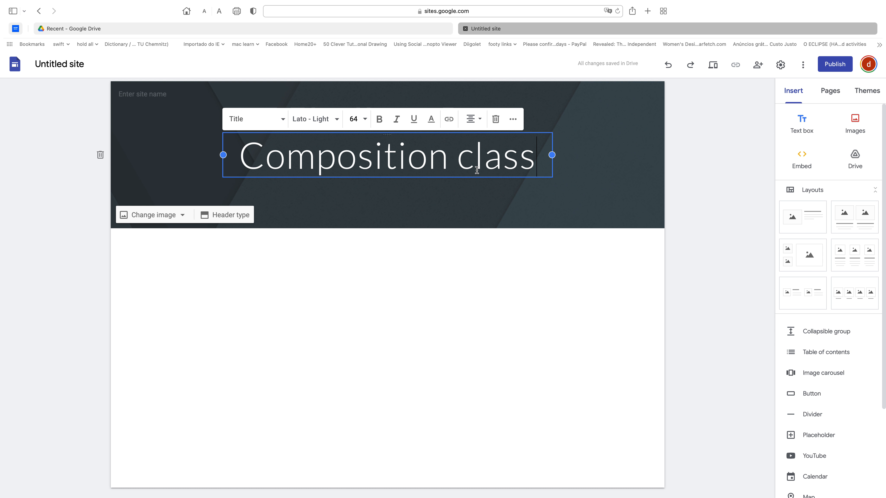
left_click(355, 154)
Rename the site document from its default name to "Comp_Class"
left_click(86, 66)
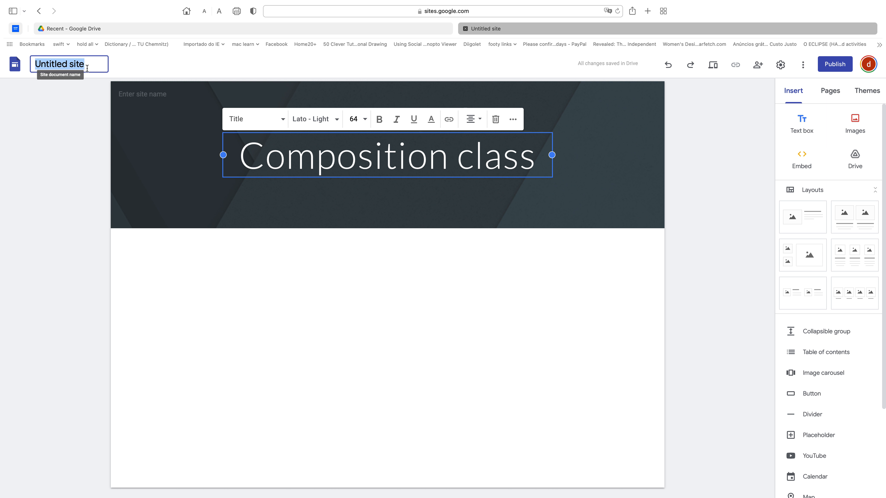
left_click(87, 68)
type("C")
key("BackSpace")
key("BackSpace")
key("BackSpace")
key("BackSpace")
key("BackSpace")
key("BackSpace")
key("BackSpace")
key("BackSpace")
key("BackSpace")
key("BackSpace")
key("BackSpace")
key("BackSpace")
key("BackSpace")
key("BackSpace")
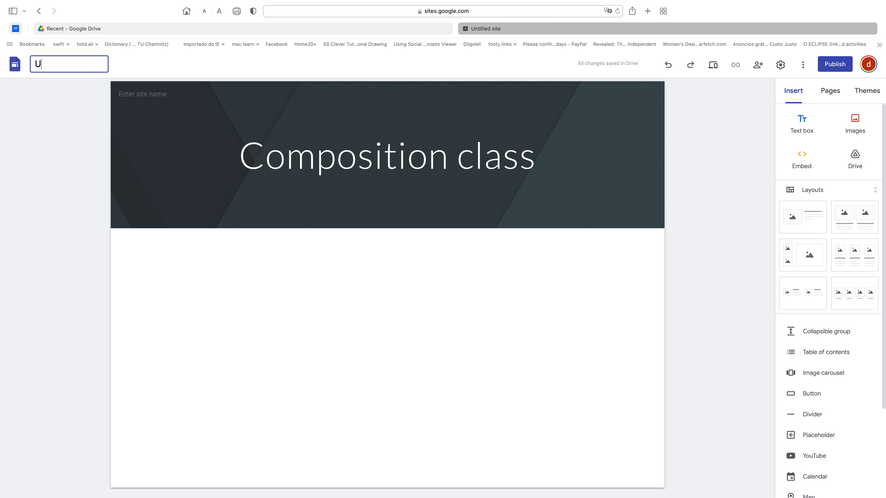
type("Comp_Class")
left_click(351, 112)
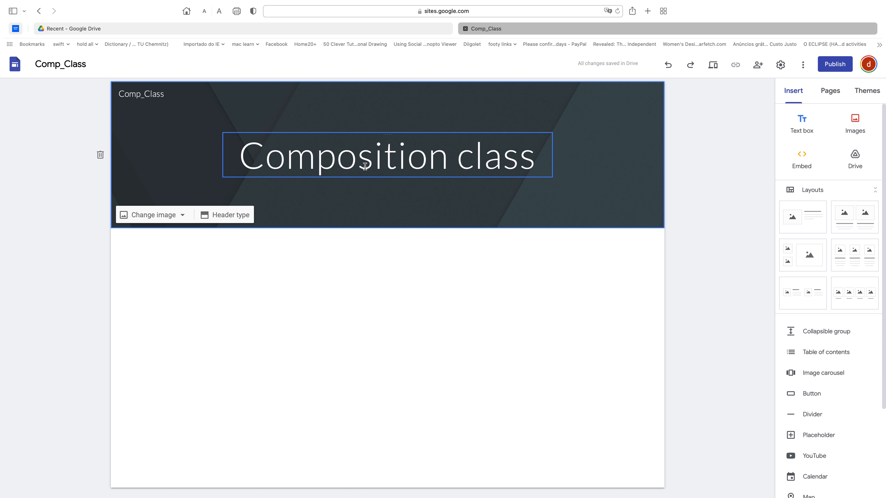
left_click_drag(36, 65, 84, 64)
Try the gallery photo of a laptop, coffee cup and notebook as the header image, and reset the header to its default
mouse_move(283, 208)
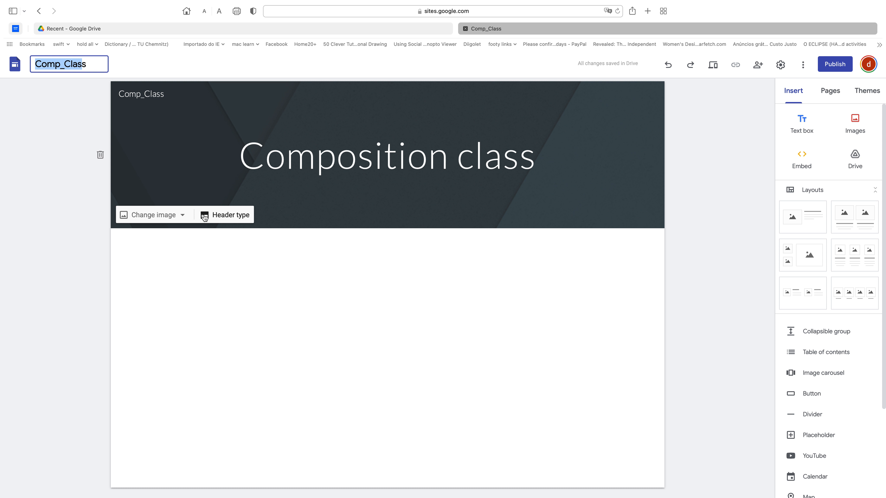
mouse_move(336, 206)
left_click(146, 218)
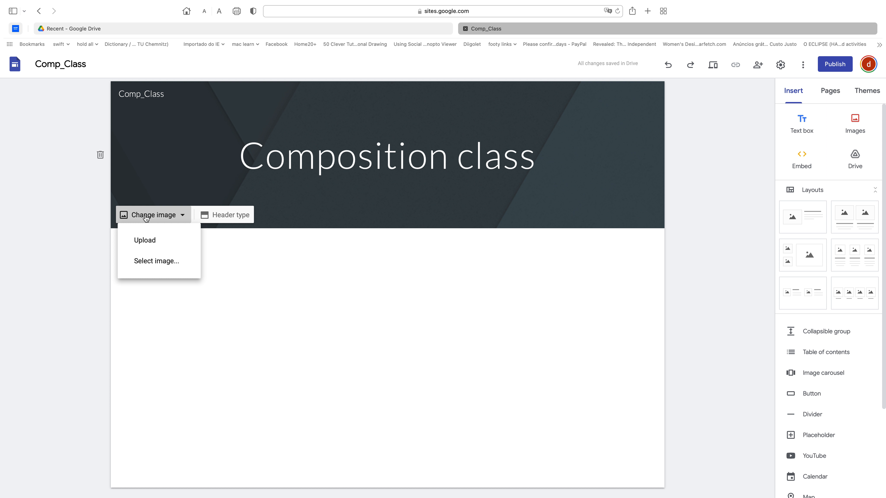
left_click(149, 269)
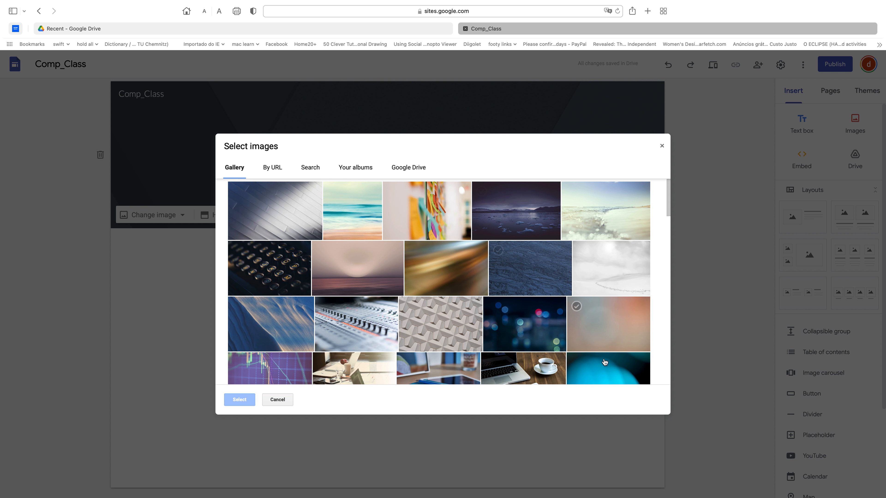
left_click(540, 373)
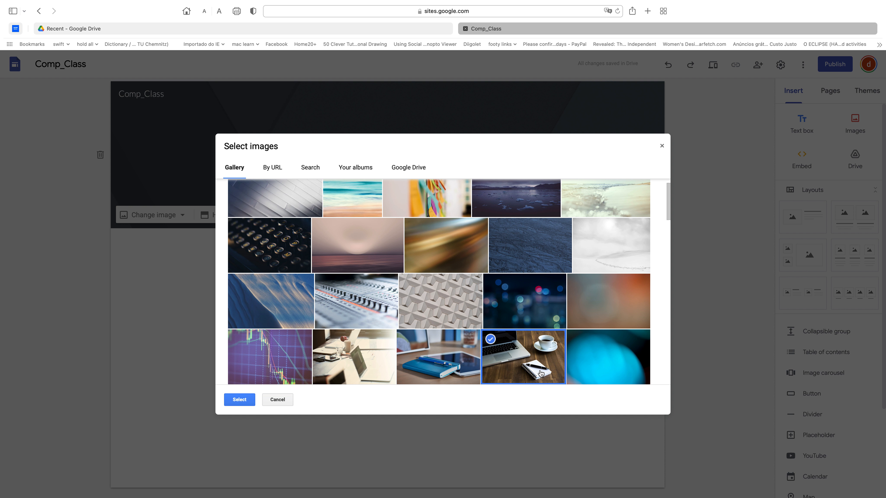
left_click(241, 403)
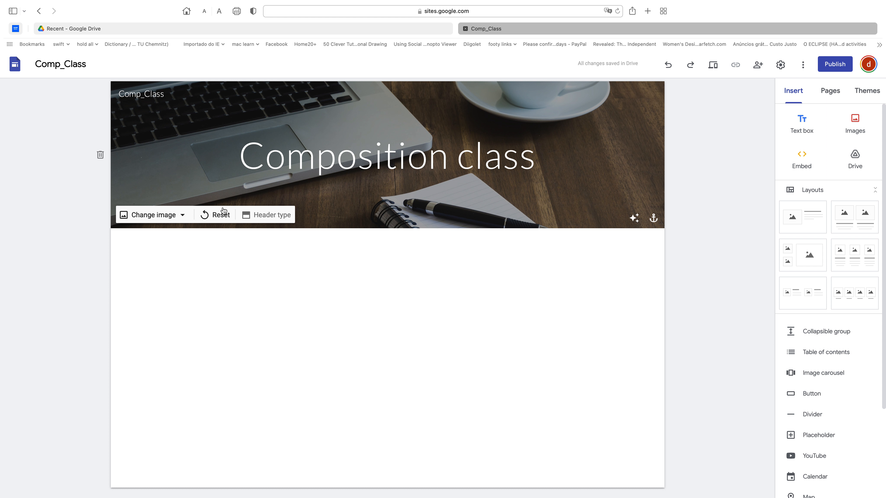
left_click(224, 215)
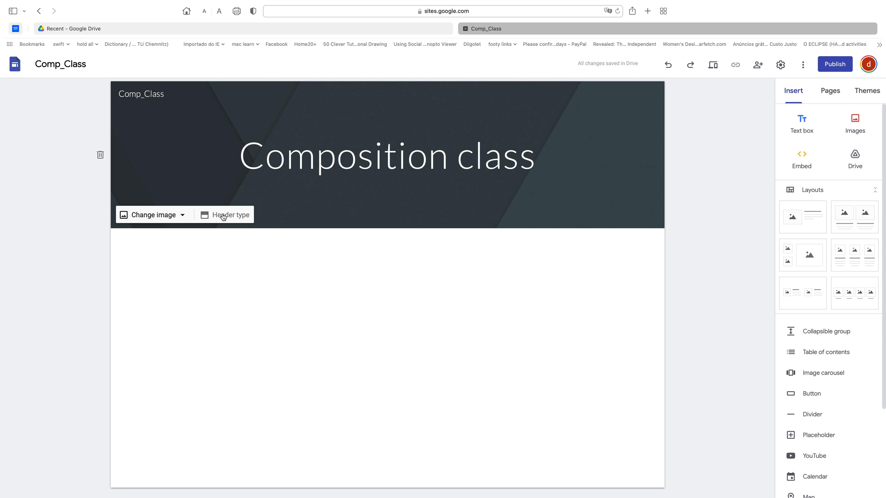
Set the header image to the gallery photo of a laptop, coffee cup and notebook
left_click(160, 215)
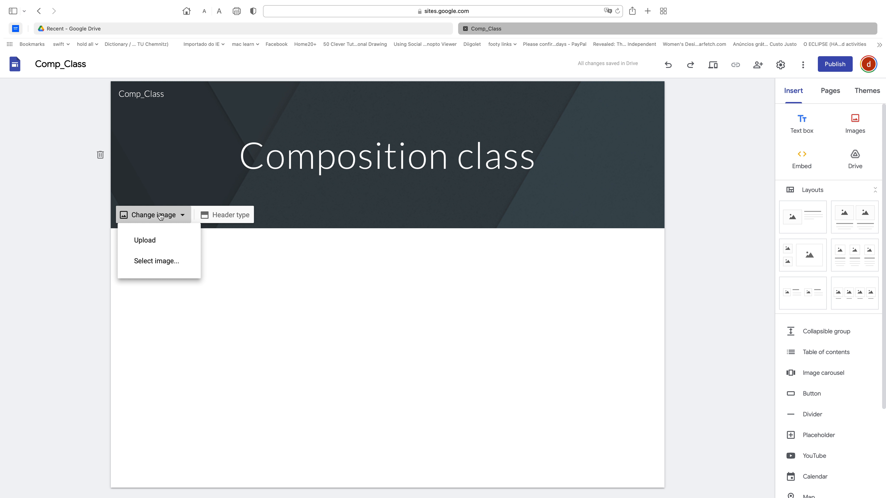
left_click(159, 262)
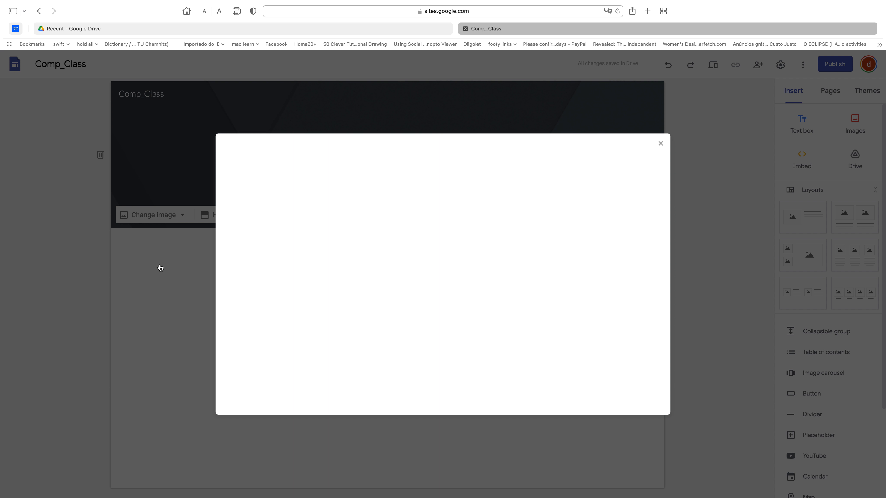
left_click(535, 373)
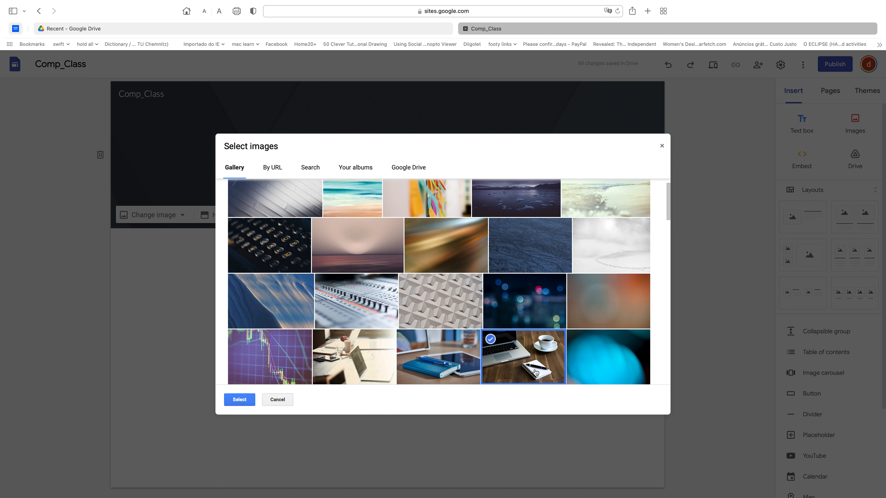
left_click(239, 405)
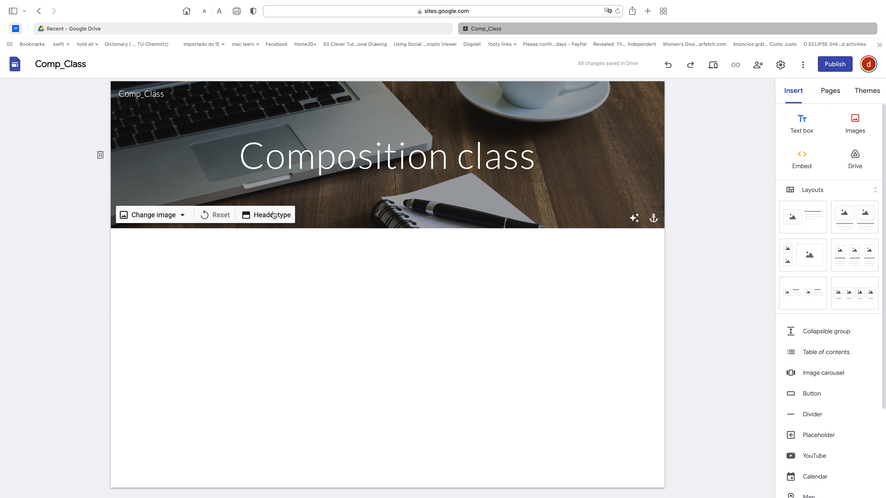
Try the Large banner, Banner, Title only and Cover header types on the page header
left_click(273, 214)
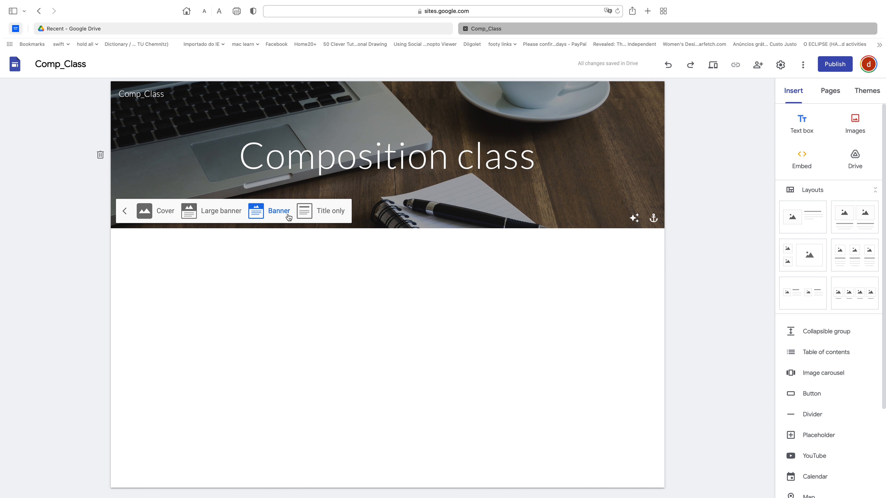
left_click(213, 218)
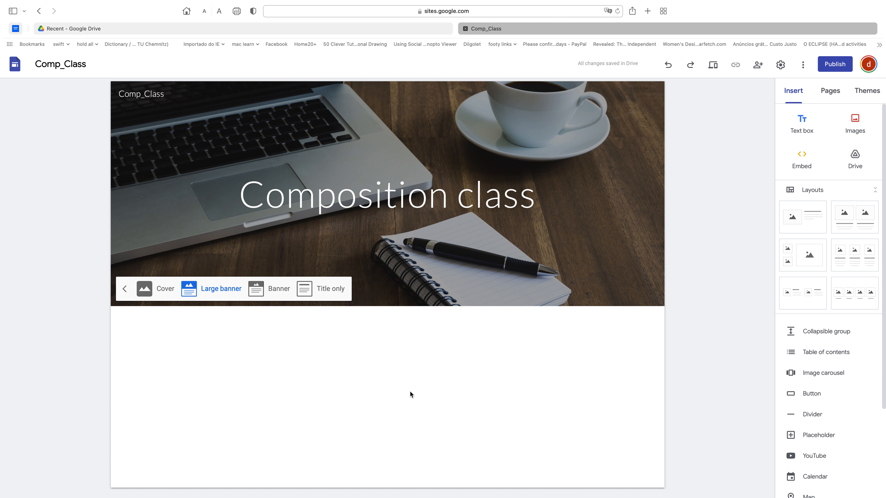
left_click(268, 289)
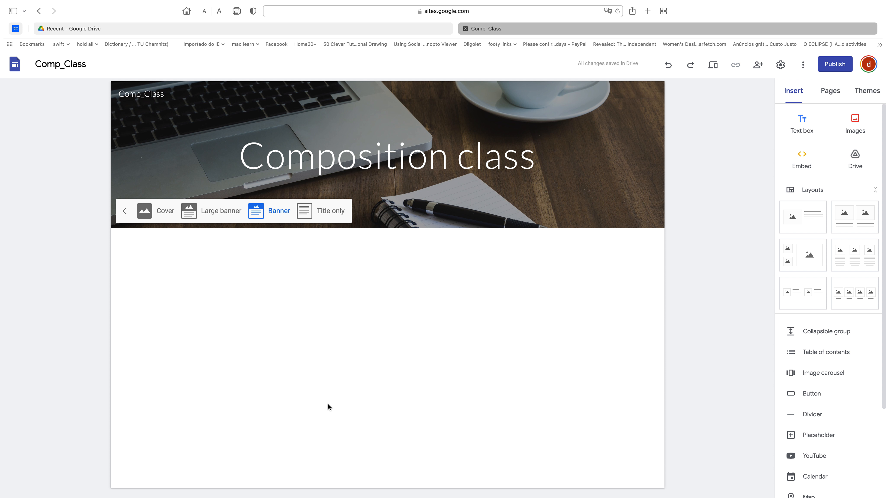
left_click(333, 216)
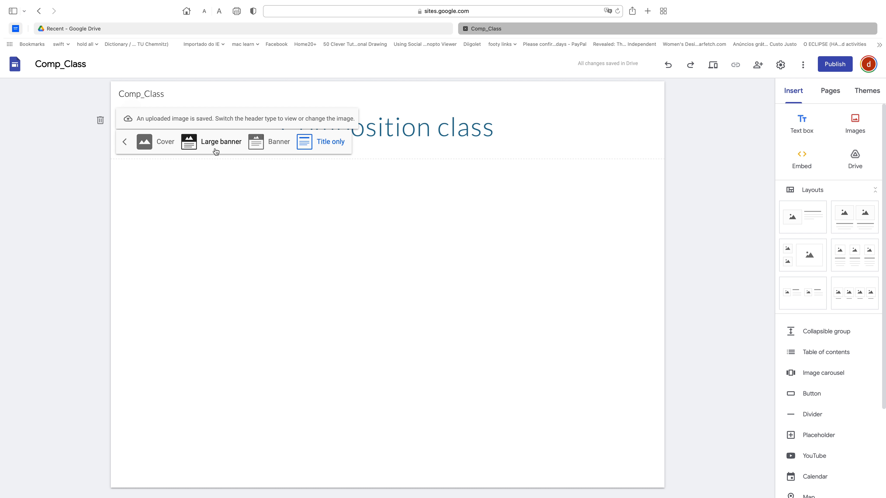
left_click(163, 147)
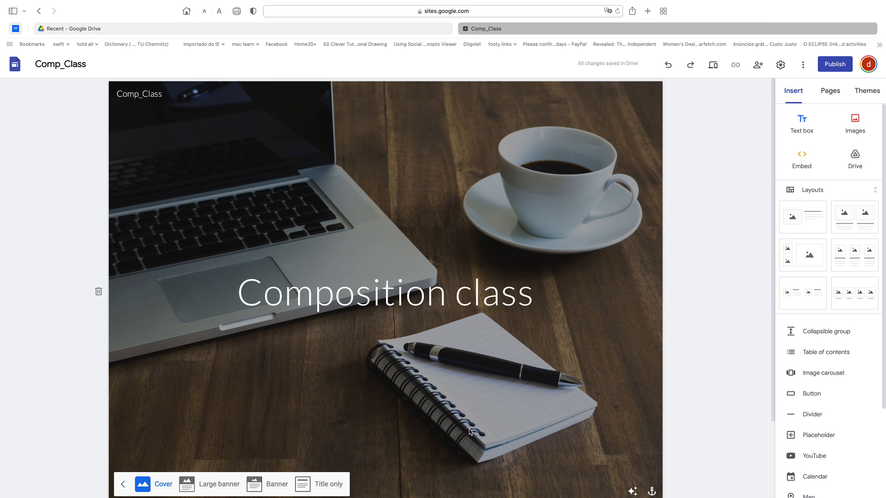
scroll(467, 424, "down", 3)
scroll(468, 424, "up", 3)
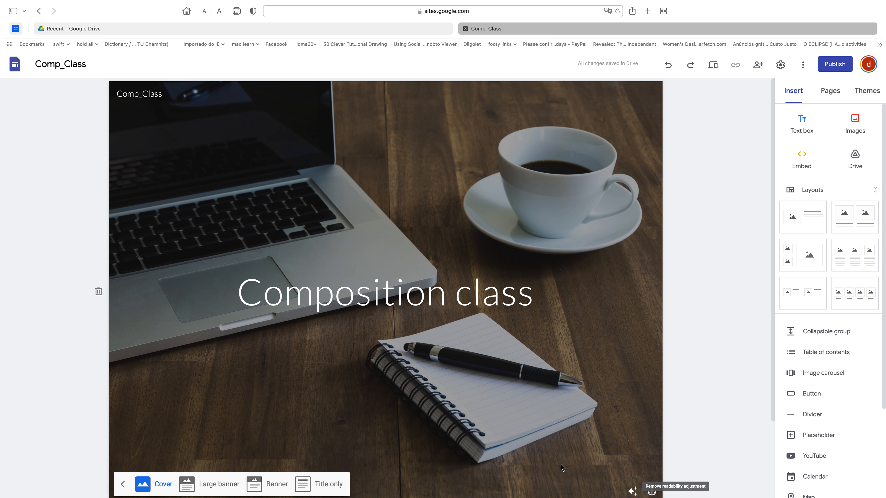
Compare the Large banner and Banner header types and set the header to Large banner
left_click(239, 478)
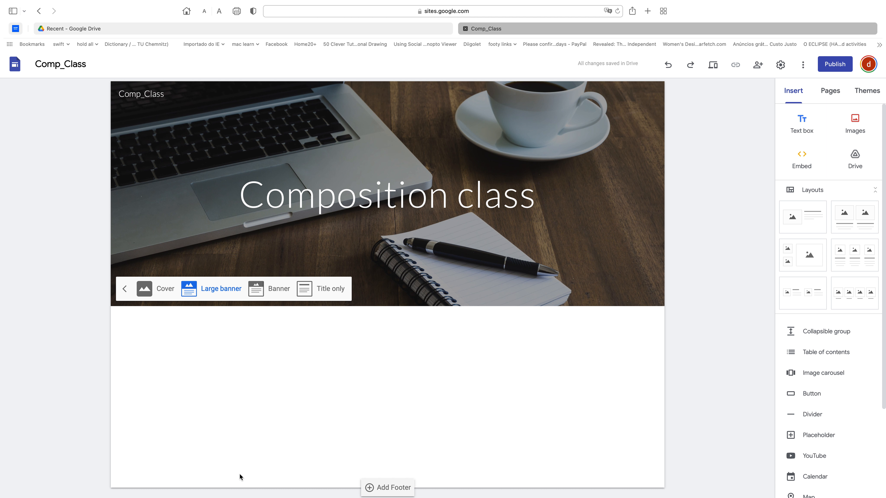
left_click(274, 288)
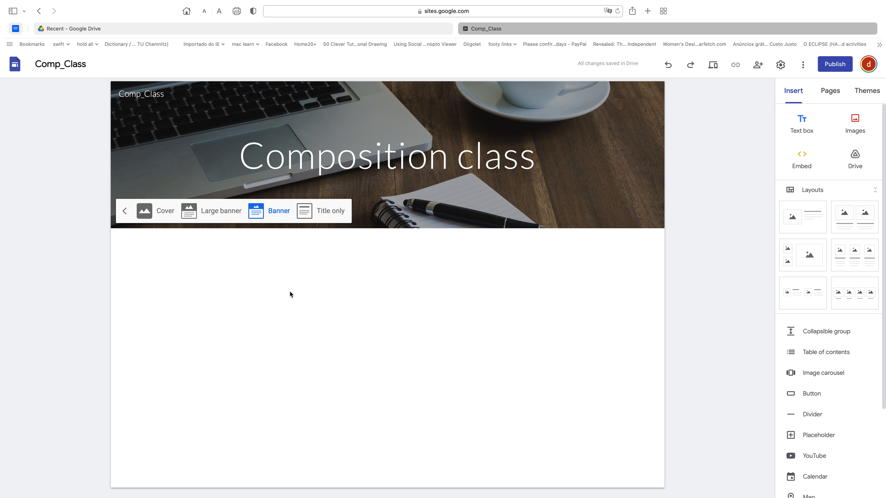
left_click(212, 213)
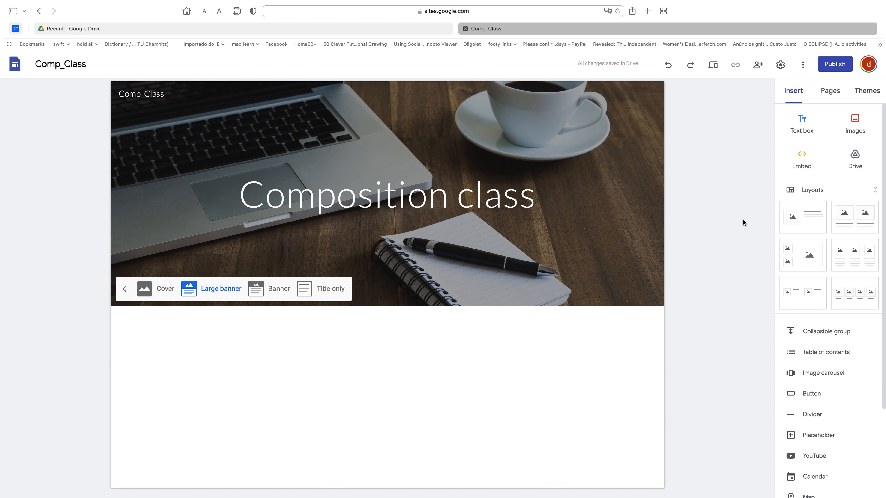
Try the pink, green and black colours on the Simple theme and return it to blue
left_click(869, 97)
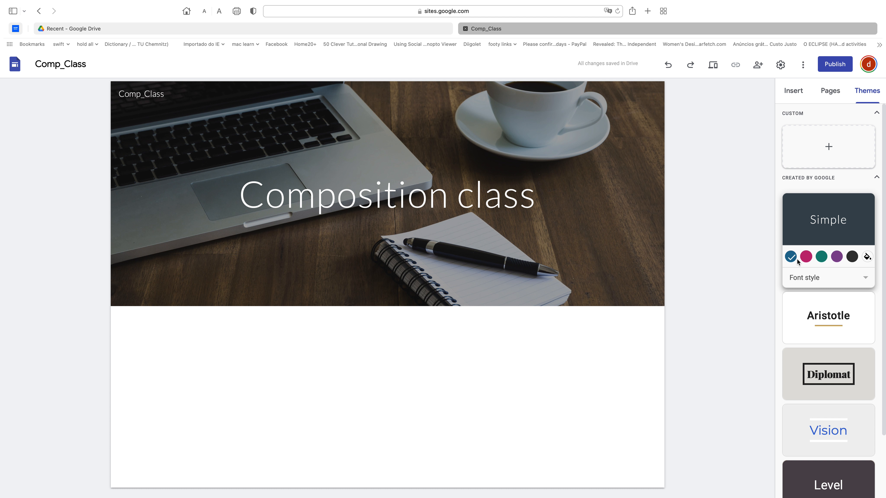
left_click(806, 257)
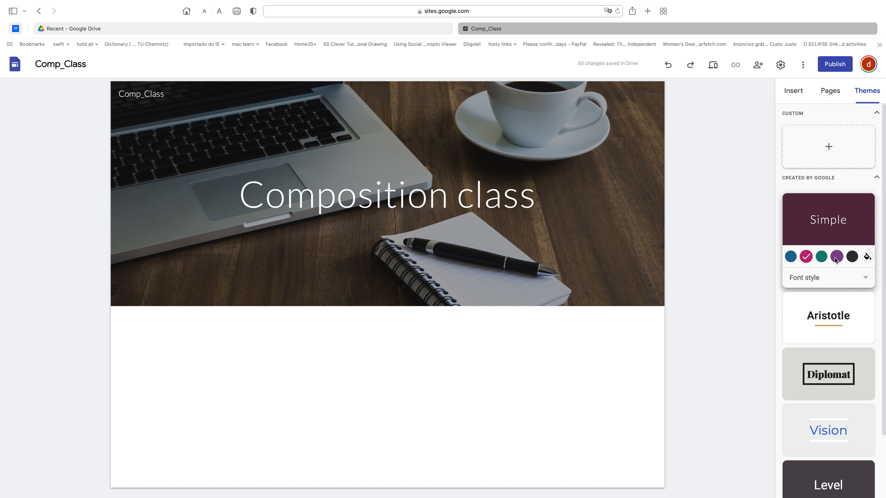
left_click(821, 258)
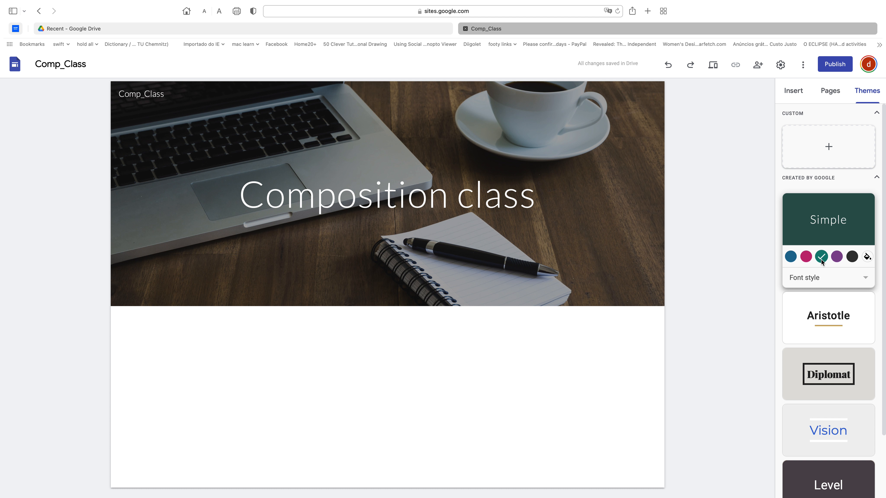
left_click(852, 258)
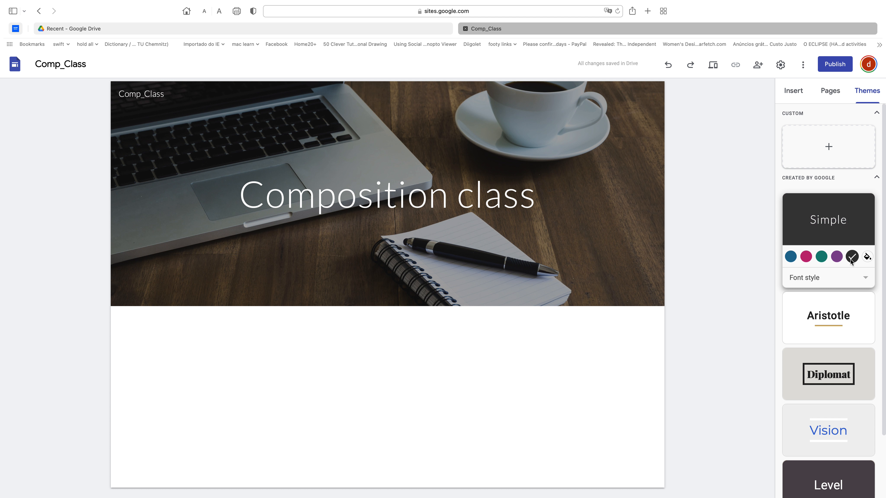
left_click(790, 257)
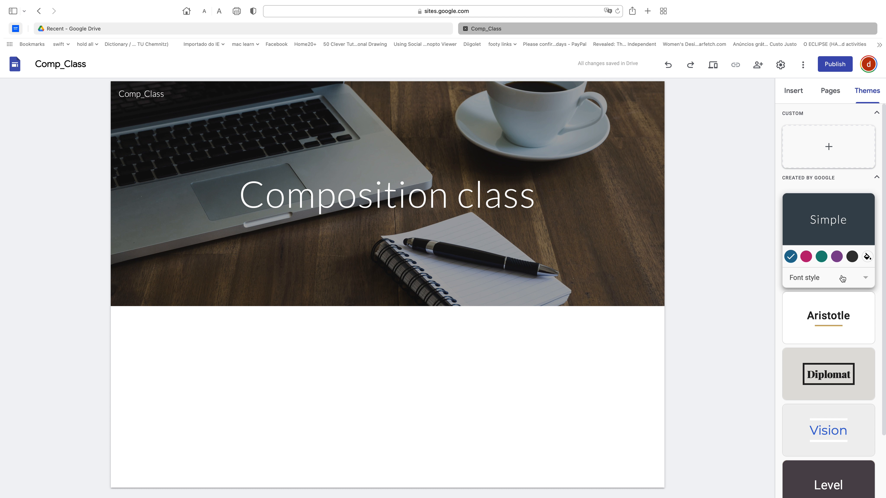
Try the Classic and Heavy font styles on the Simple theme
left_click(867, 279)
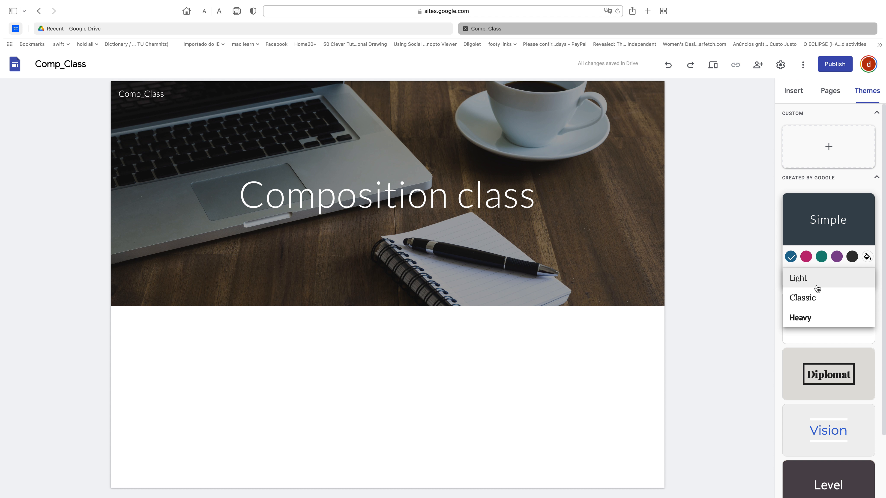
left_click(808, 300)
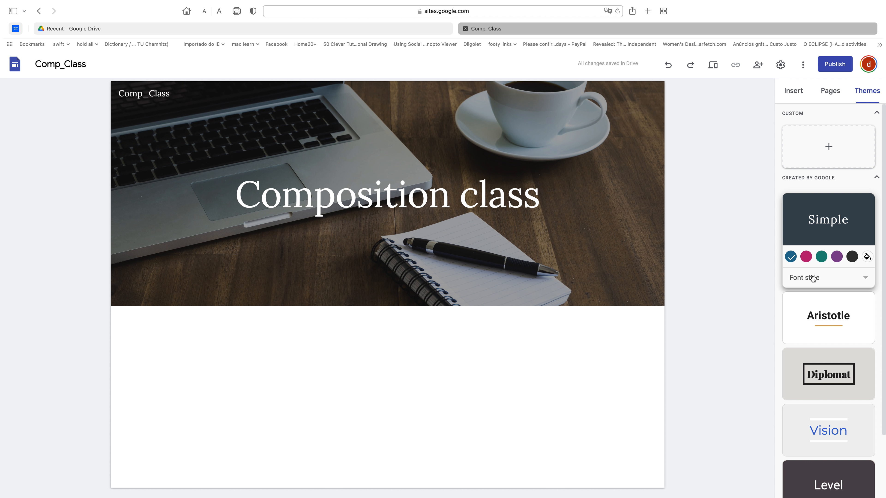
left_click(867, 279)
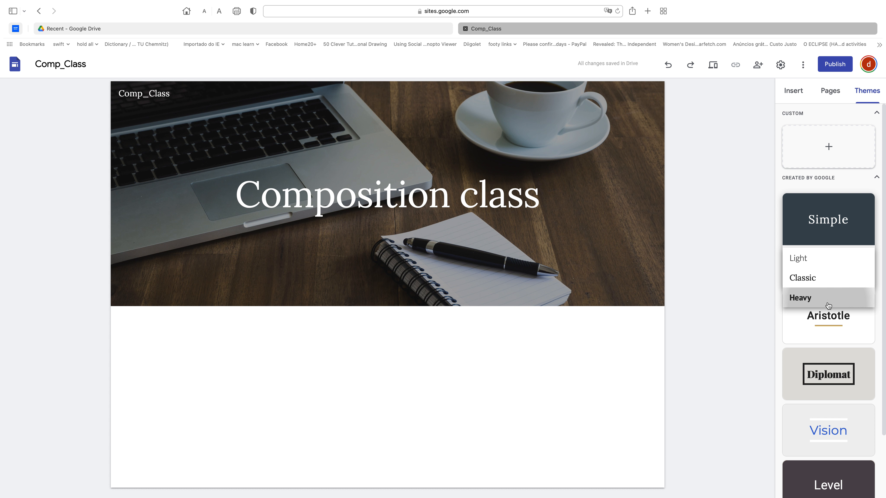
left_click(840, 295)
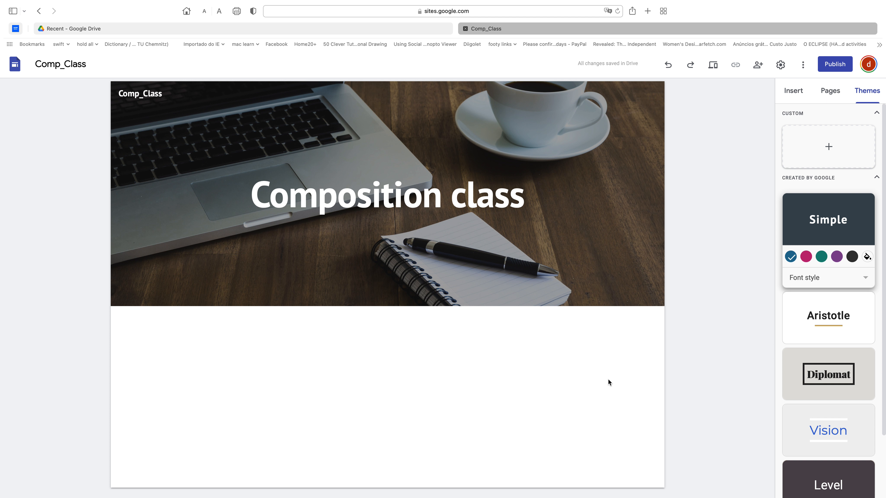
Apply the Aristotle theme to the site with the purple accent colour
left_click(838, 320)
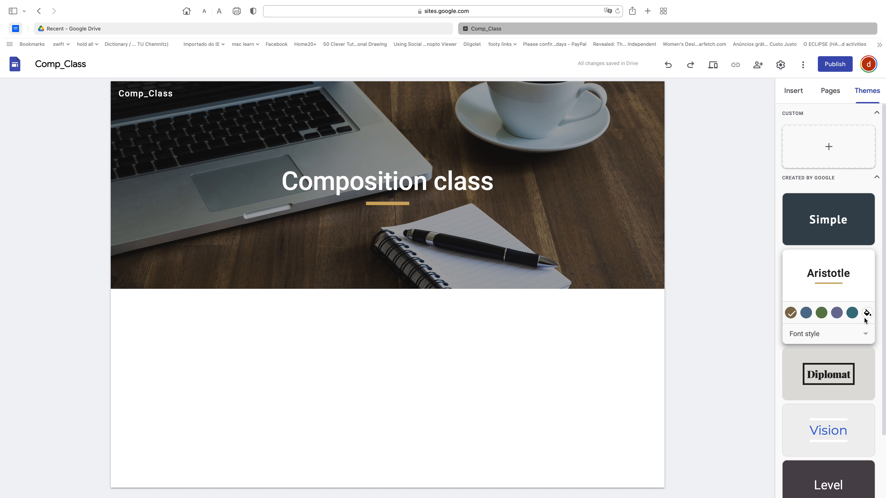
left_click(838, 314)
mouse_move(384, 191)
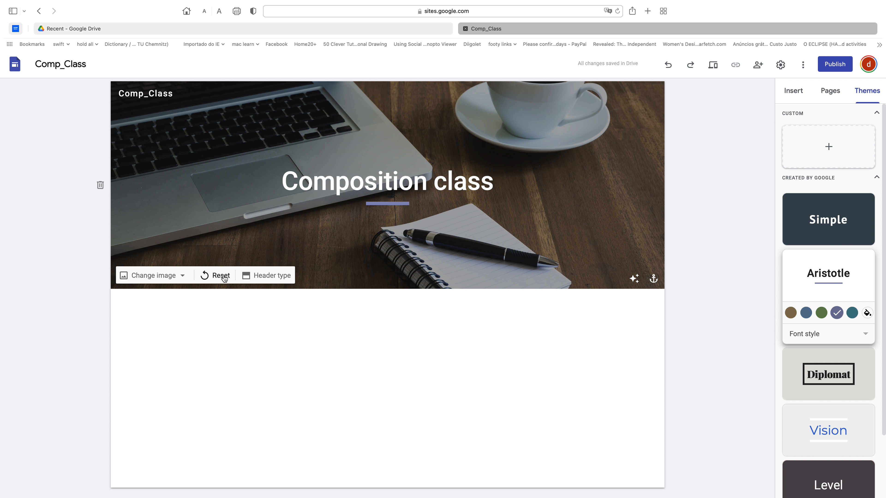
Reset the header image to the theme default and try the green and blue accent colours on the Aristotle theme
left_click(211, 275)
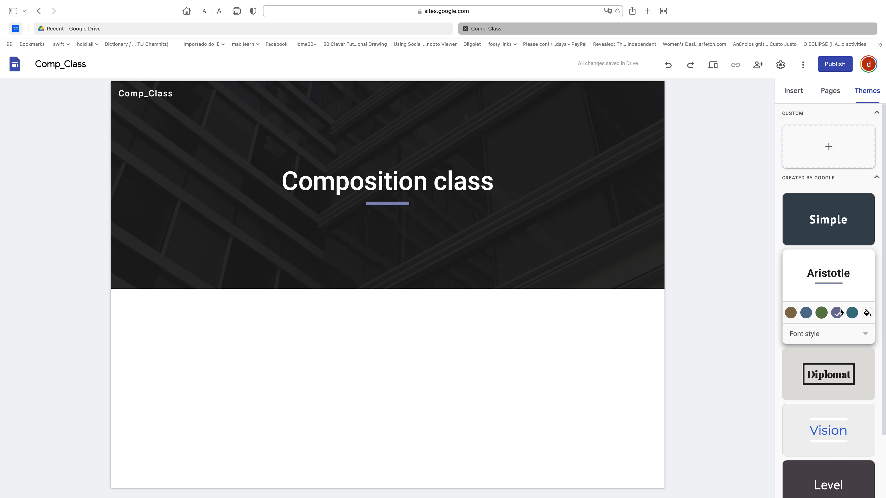
left_click(822, 313)
left_click(810, 314)
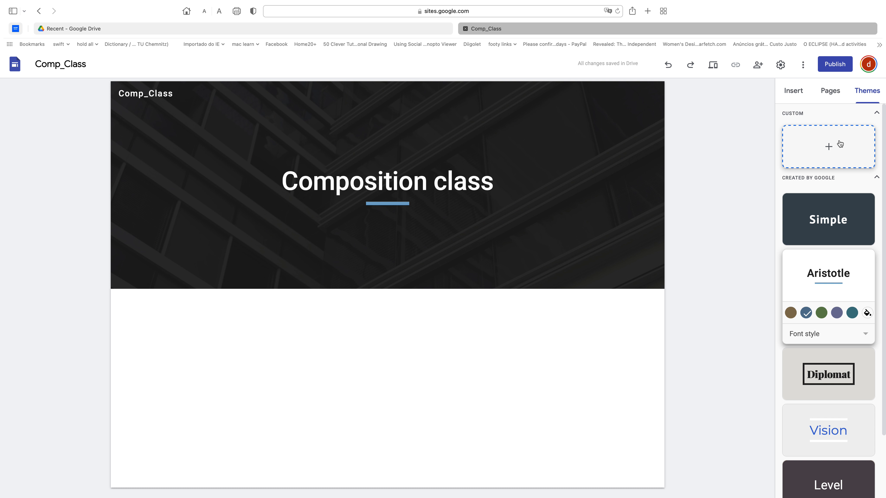
Apply the Simple theme, try its pink colour and set it to purple
left_click(842, 219)
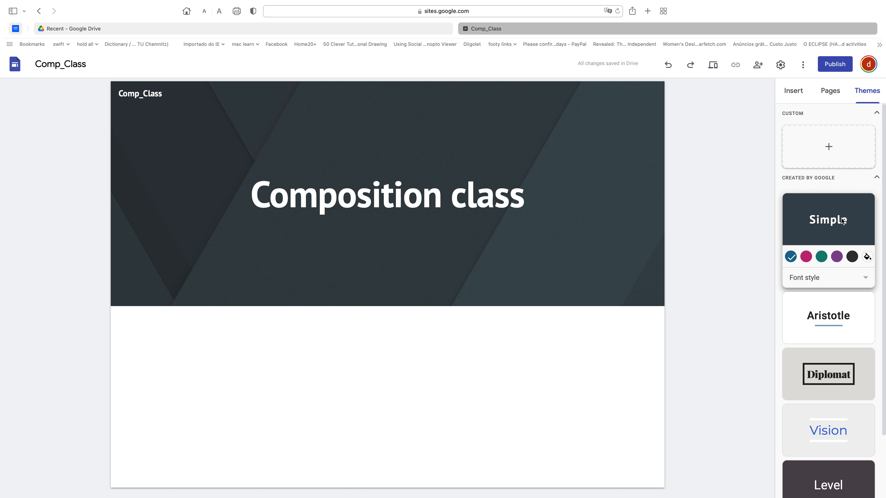
left_click(807, 257)
left_click(837, 257)
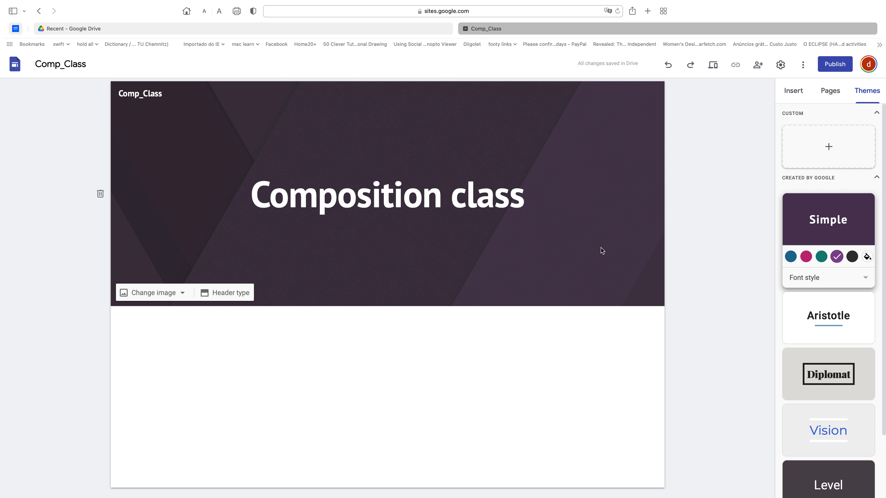
Apply the Level theme and try its blue and pink accent colours
scroll(819, 400, "down", 3)
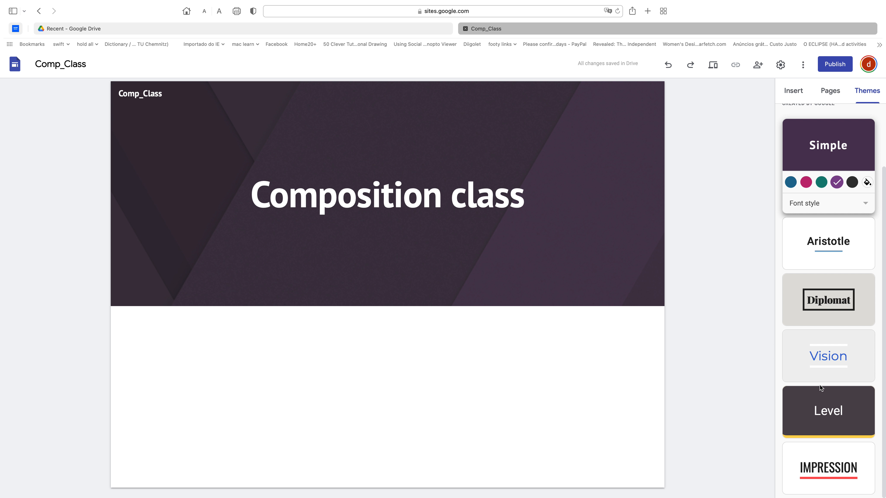
left_click(832, 418)
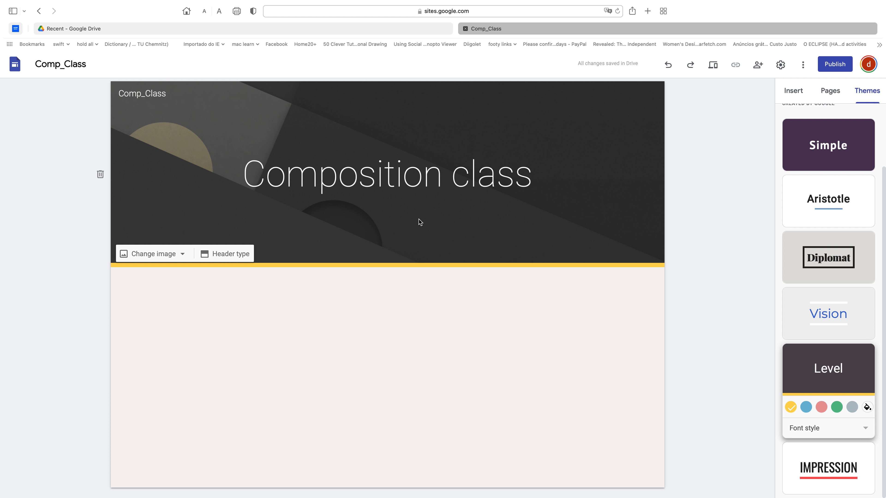
left_click(806, 408)
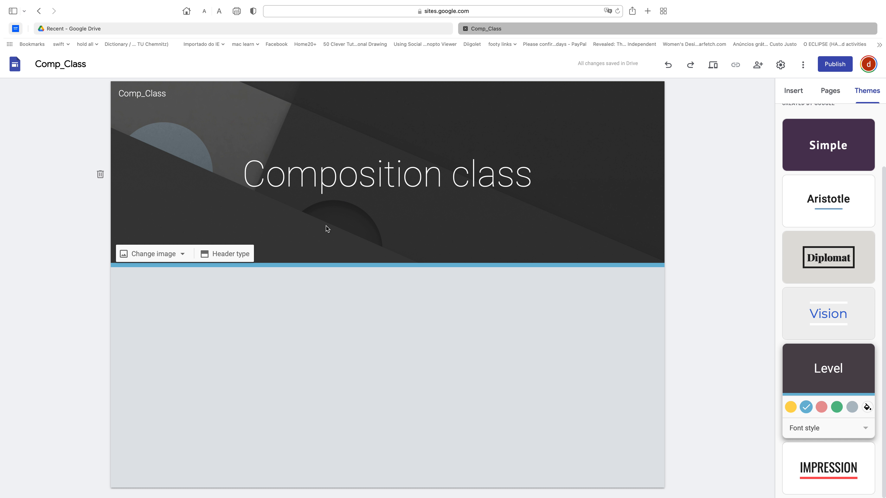
left_click(821, 408)
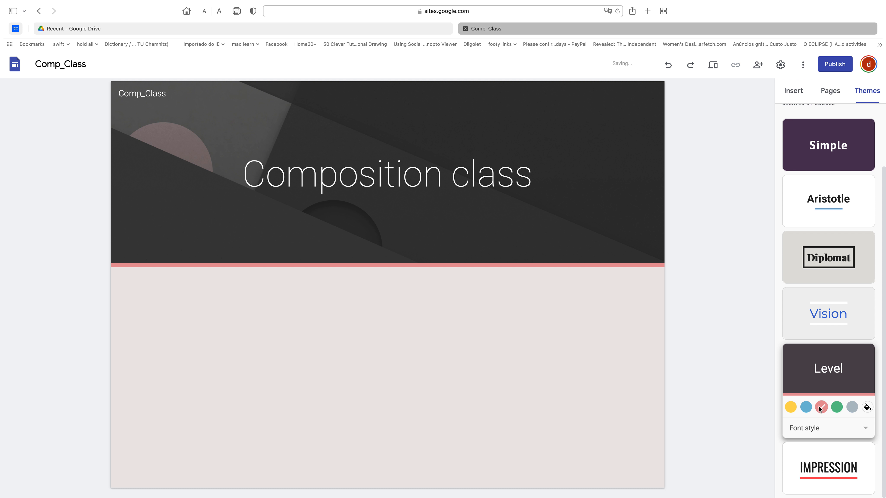
Try the Slab and Narrow font styles on the Level theme
left_click(865, 431)
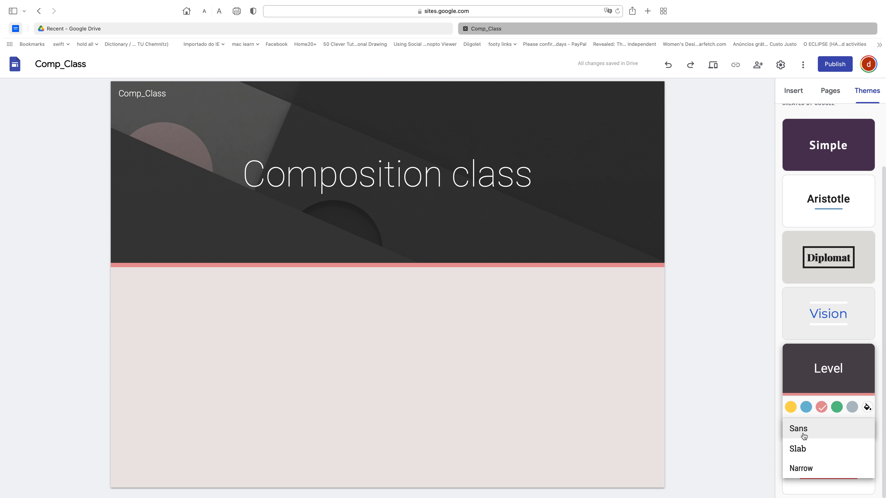
left_click(798, 450)
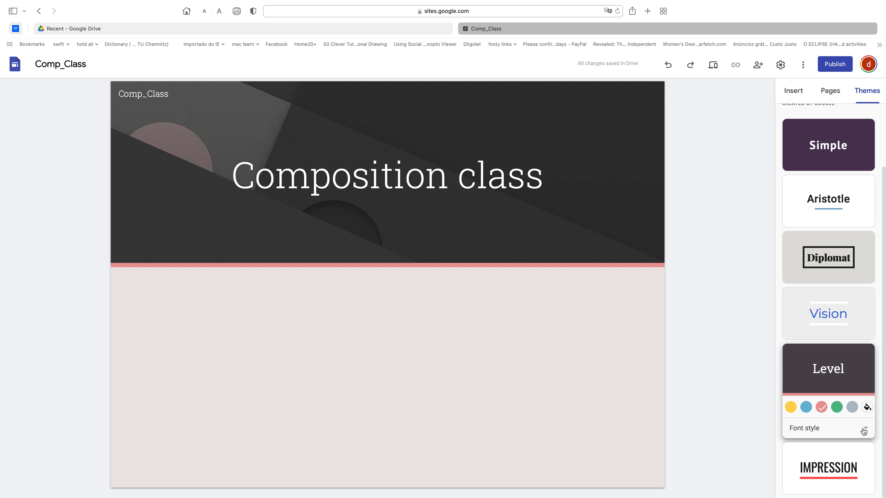
left_click(864, 431)
left_click(798, 454)
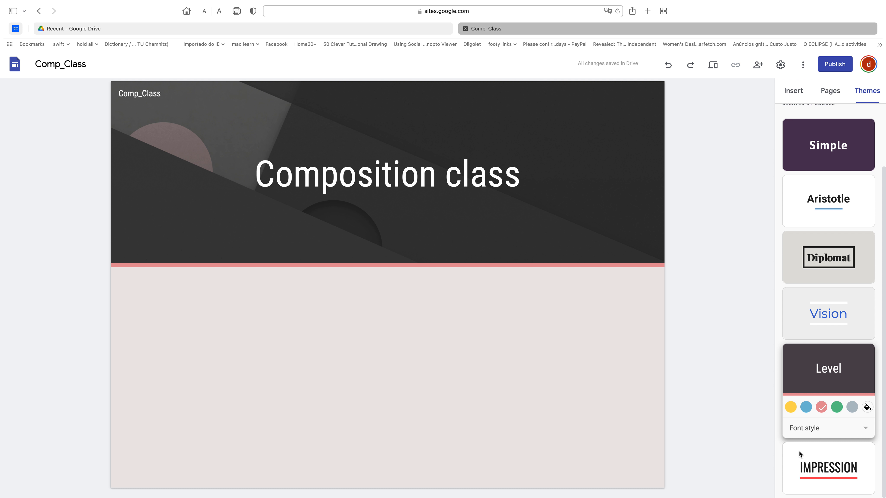
Try the Impression theme with the Frank font style
left_click(818, 471)
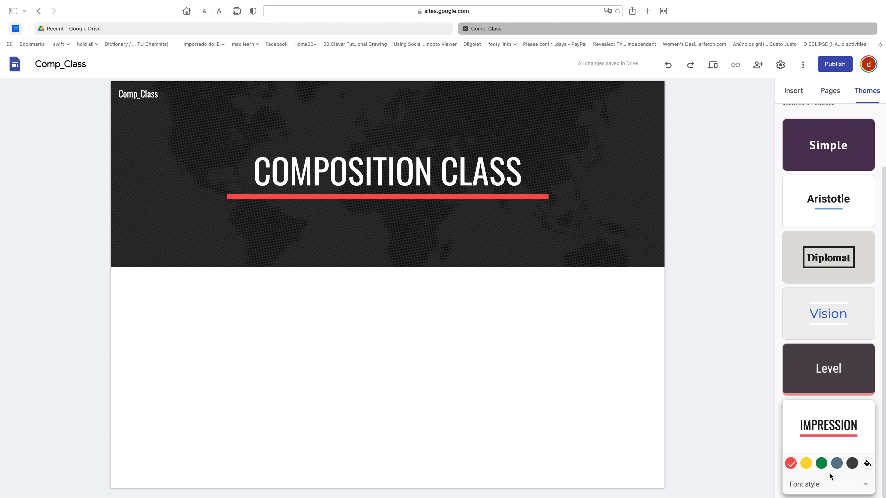
left_click(865, 487)
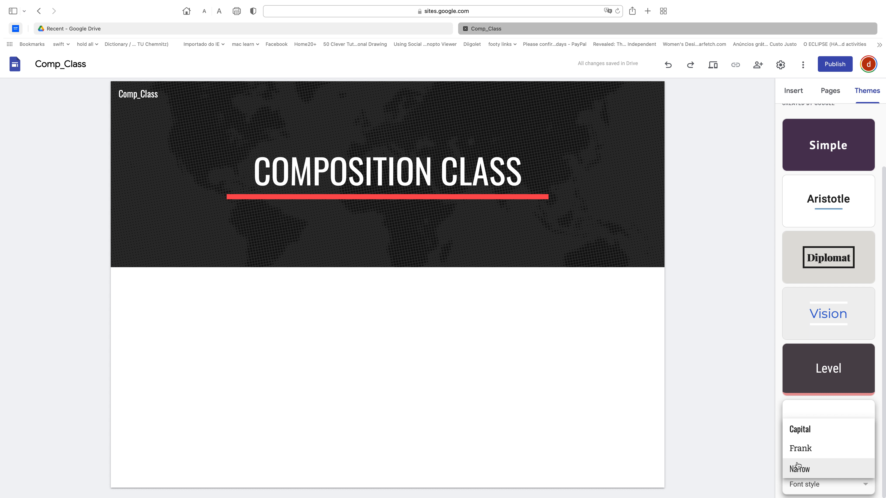
left_click(796, 452)
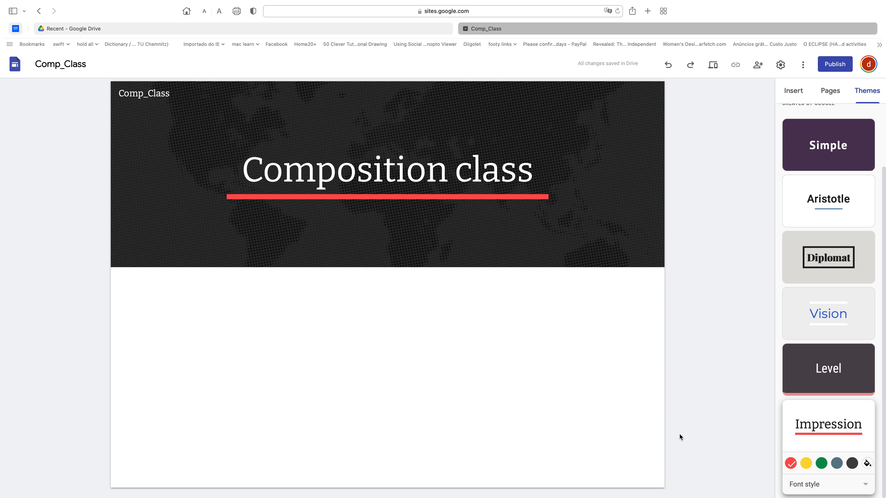
Reapply the Simple theme to the site and set its font style to Light
left_click(813, 150)
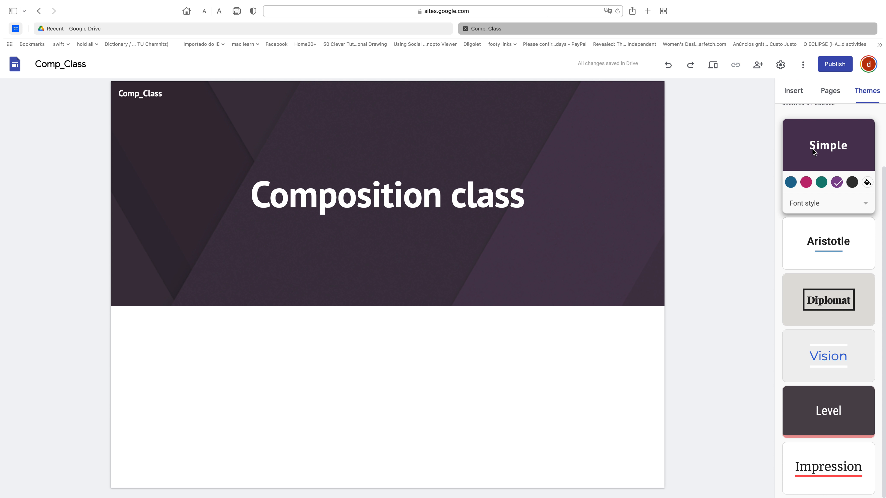
left_click(867, 205)
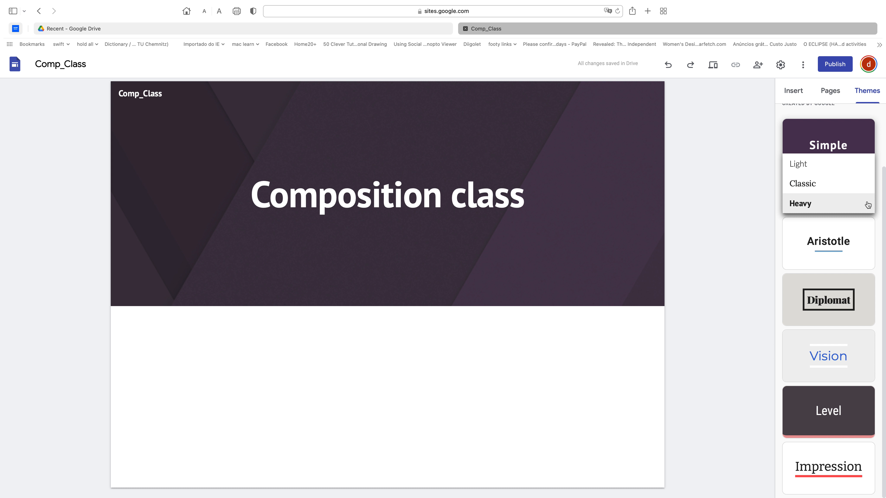
left_click(828, 169)
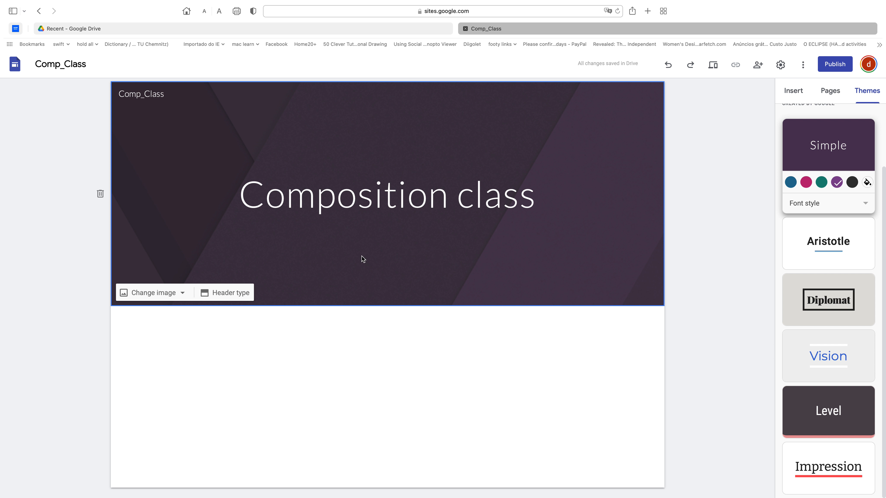
Set the header image to the gallery photo of a laptop, coffee cup and notebook, and check the header type options
left_click(149, 296)
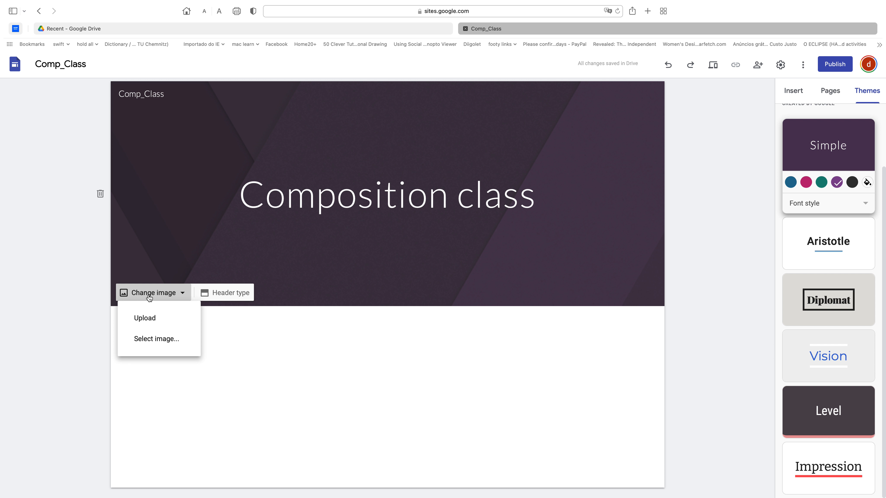
left_click(163, 340)
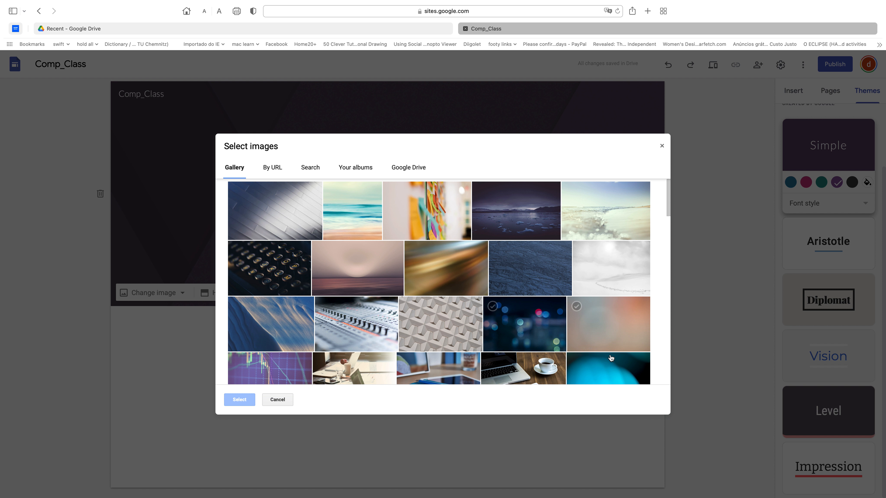
left_click(528, 369)
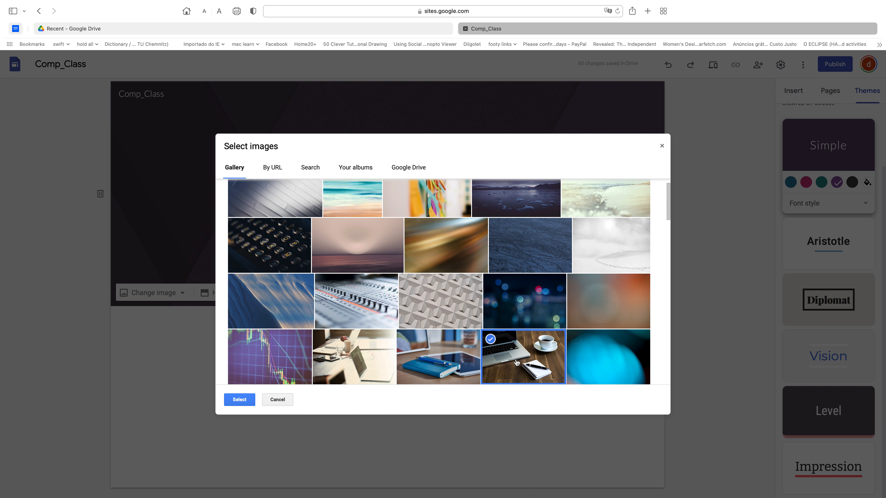
left_click(240, 401)
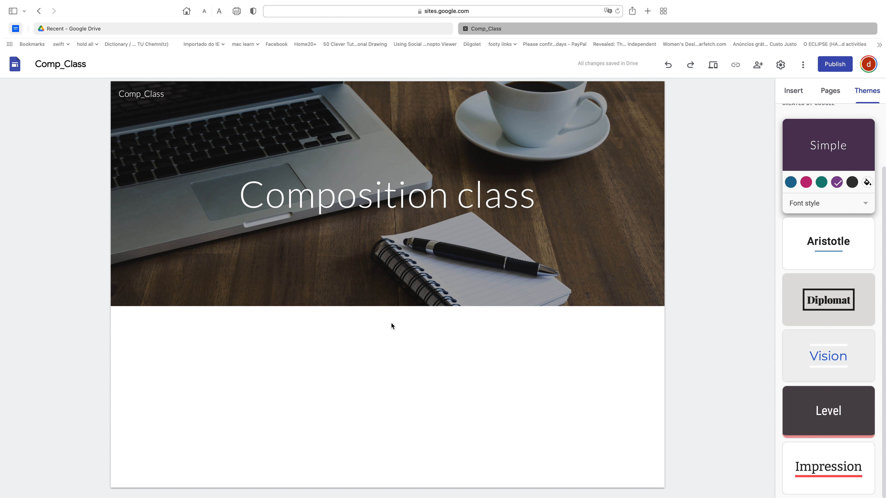
mouse_move(331, 283)
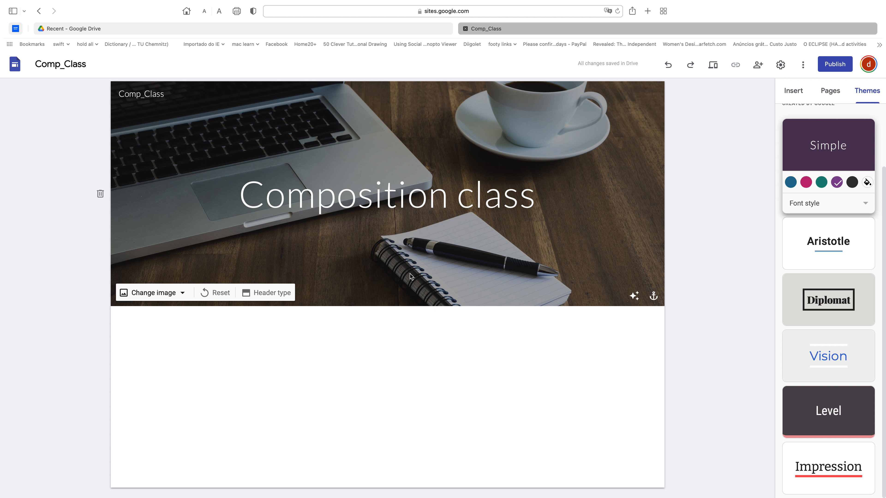
left_click(269, 295)
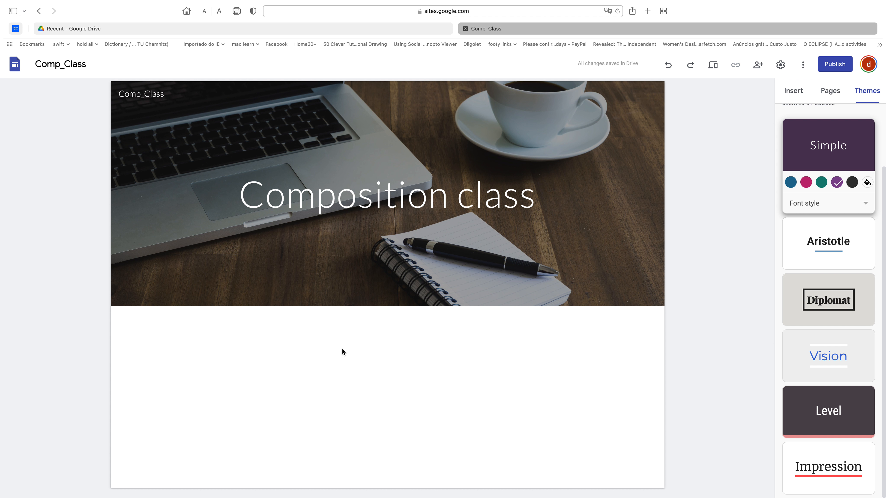
Examine the available insert elements and the quick insert wheel in the blank area below the header
left_click(790, 93)
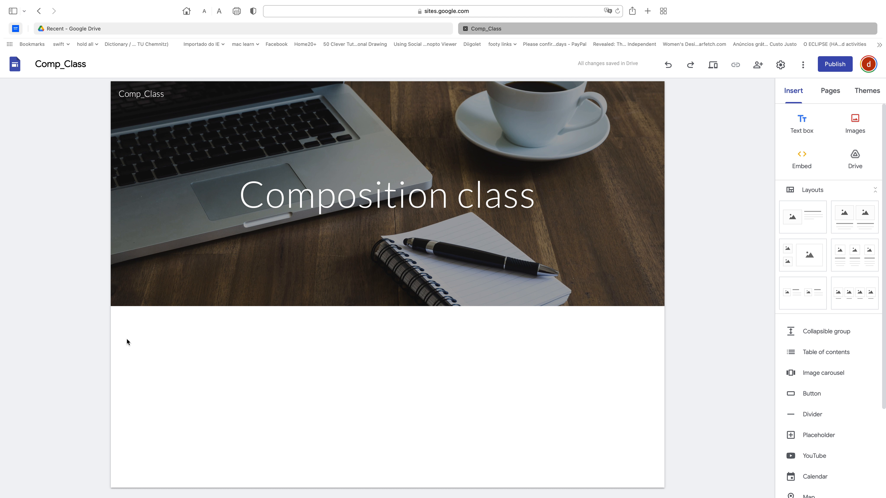
double_click(130, 322)
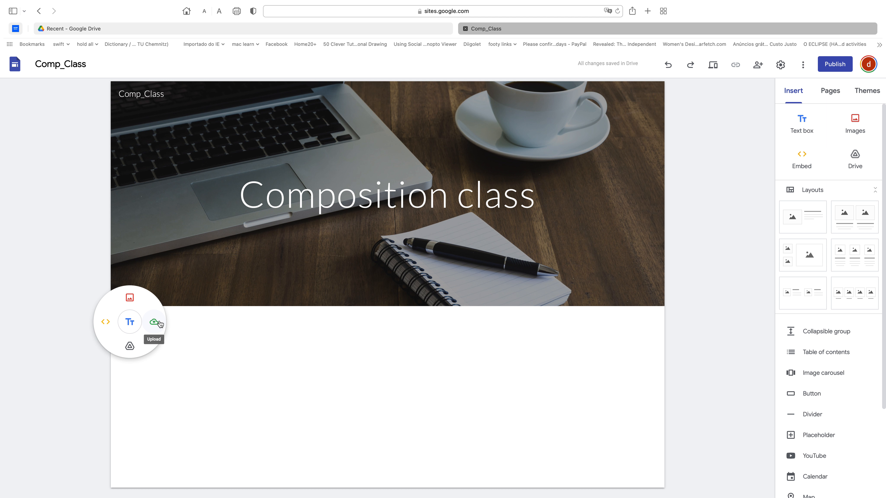
left_click(233, 323)
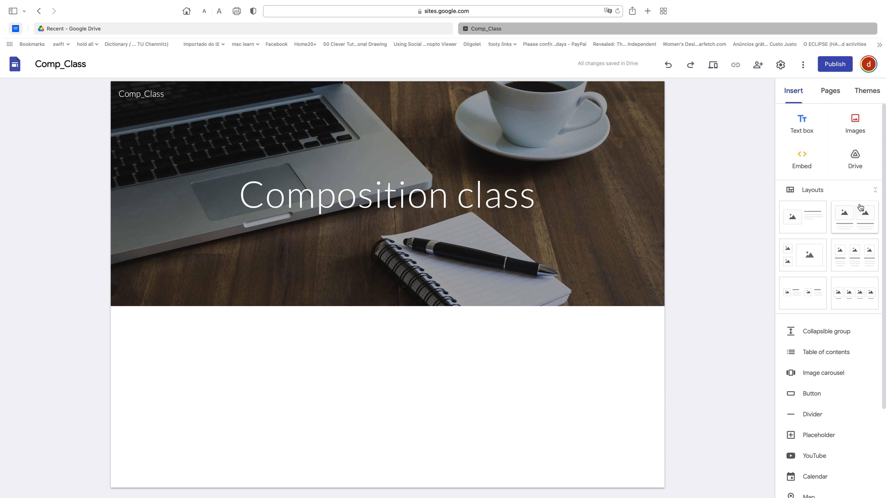
scroll(861, 364, "down", 5)
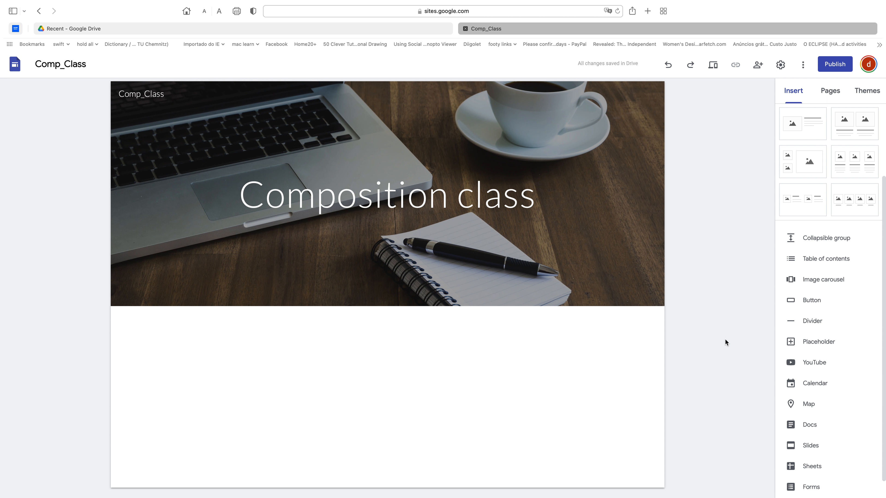
double_click(144, 333)
Insert the layout with one image beside a title and text, and check its image placeholder options and title box
scroll(834, 236, "up", 3)
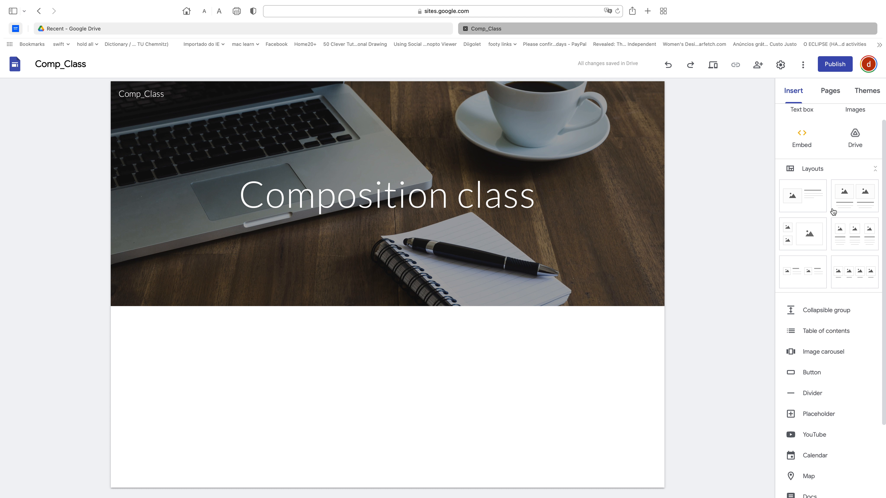
left_click(824, 203)
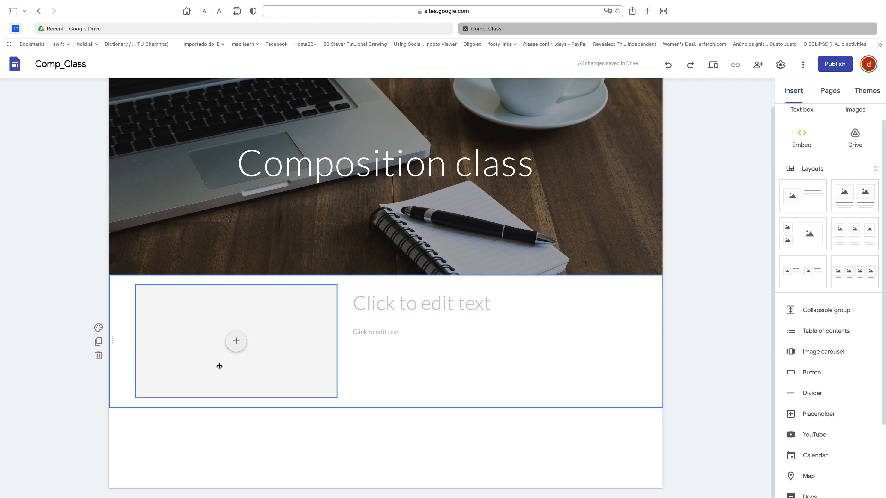
left_click(235, 343)
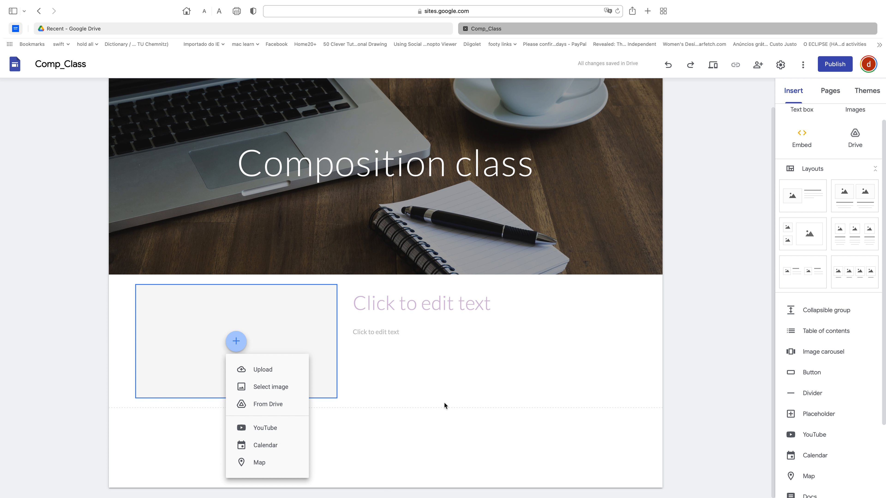
left_click(462, 357)
left_click(422, 314)
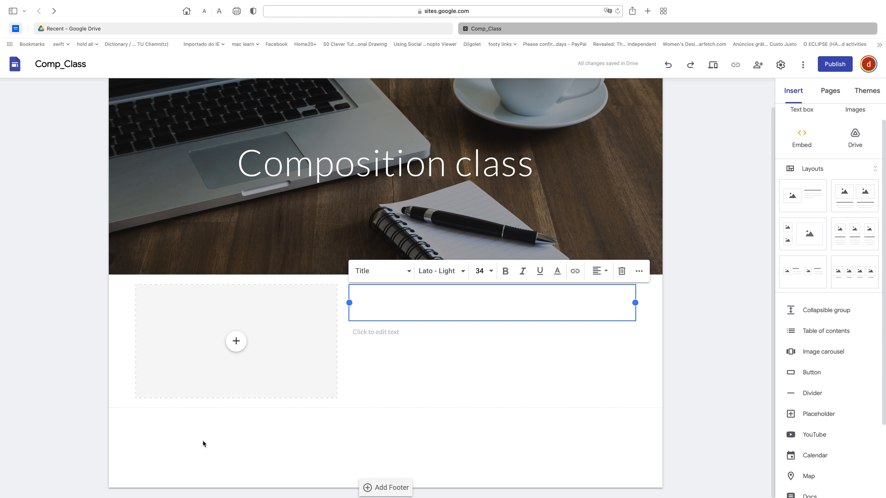
Add the two-image, three-image, two-small-one-large image and four-image layouts below the first content section
left_click(858, 192)
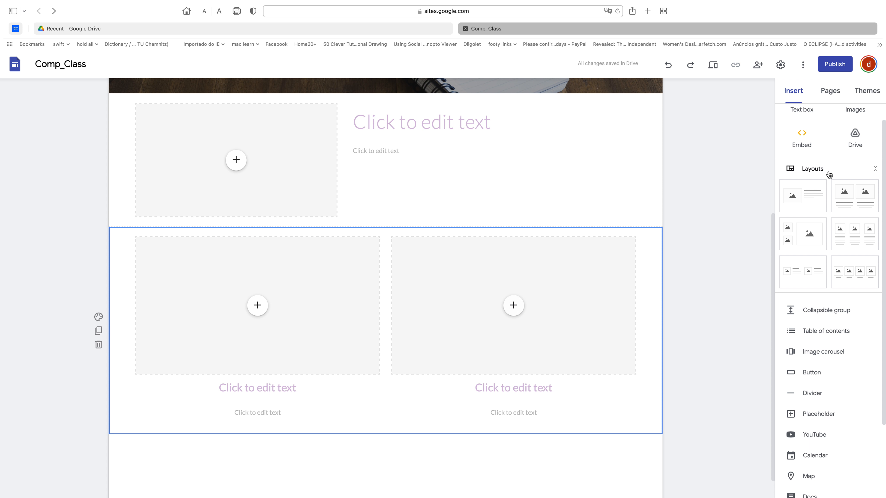
left_click(854, 234)
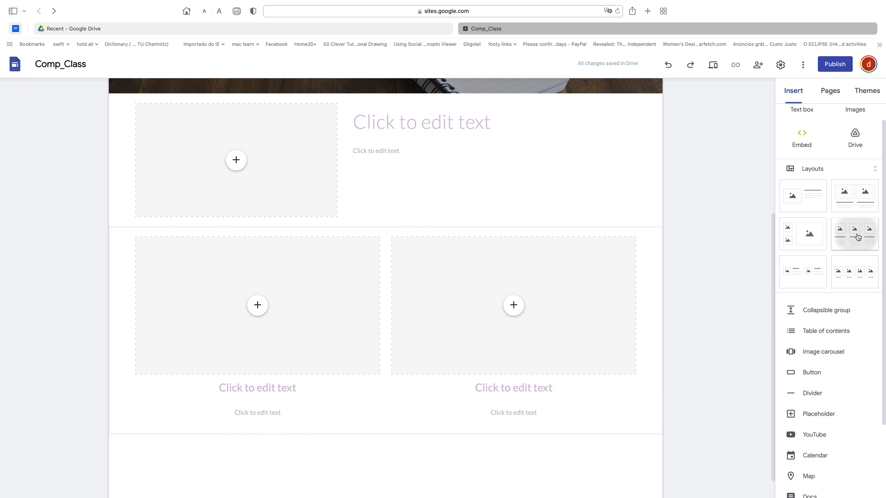
left_click(812, 243)
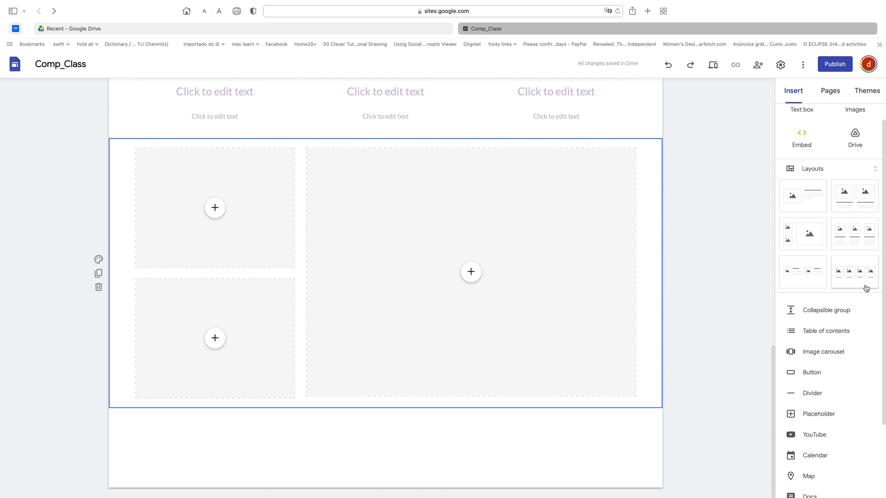
left_click(860, 277)
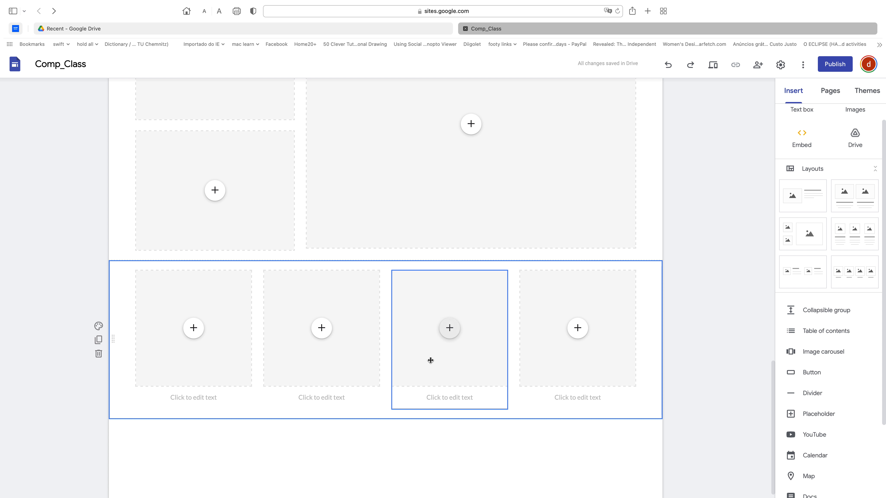
Apply the Style 3 section color to the section with the three-image layout
scroll(523, 335, "up", 3)
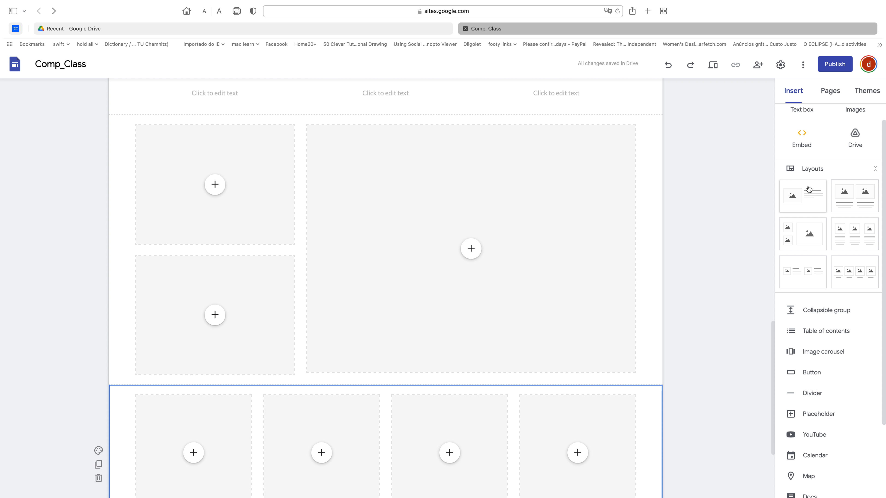
scroll(364, 306, "up", 3)
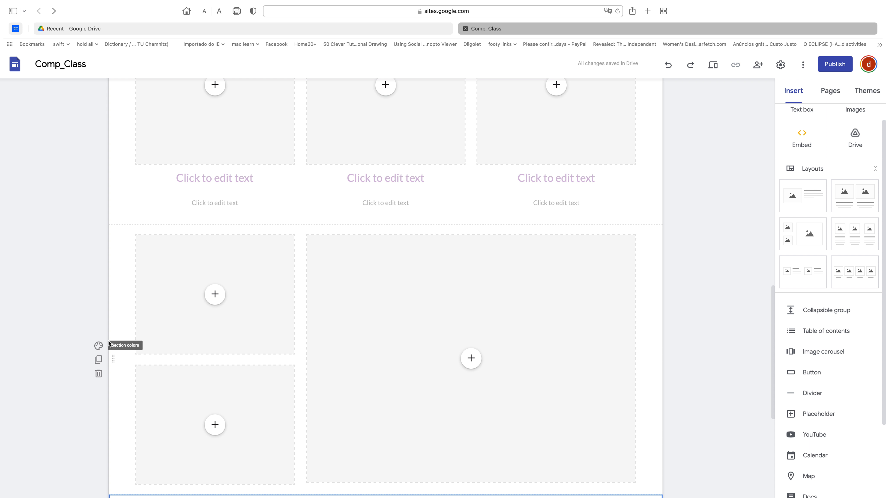
scroll(331, 314, "up", 3)
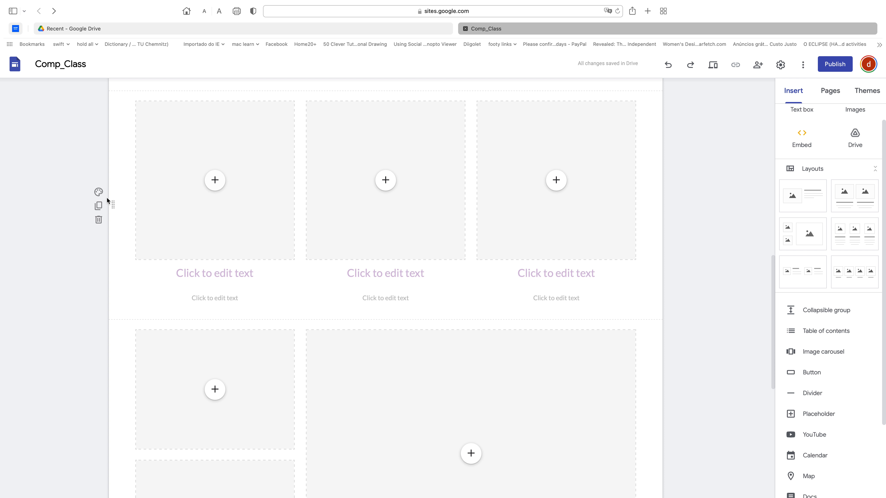
left_click(99, 193)
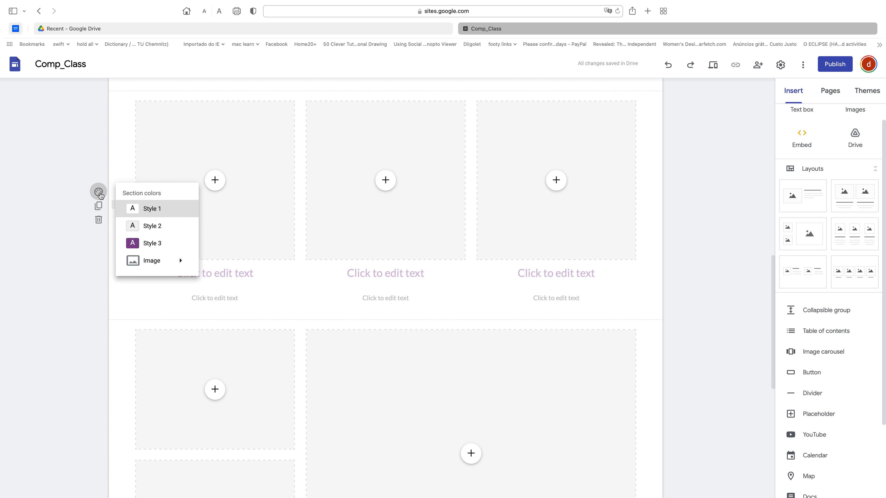
left_click(146, 243)
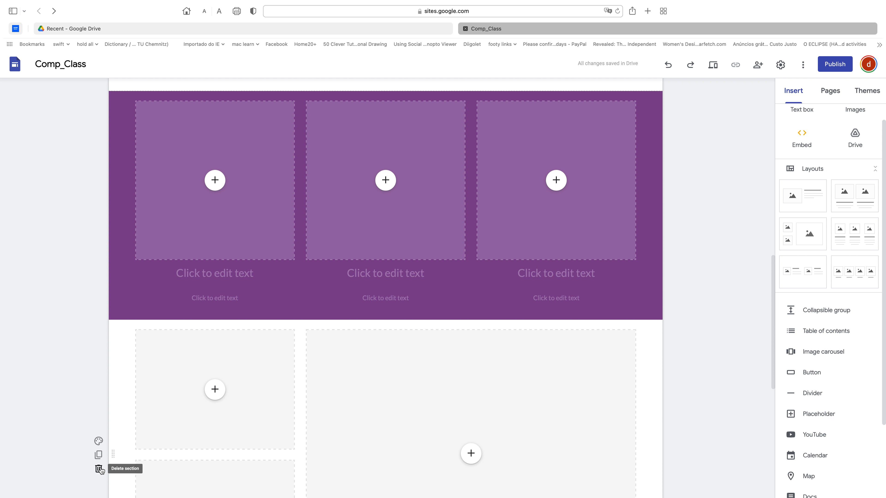
Duplicate the section with two small images and one large image, and apply the Style 2 section color to the copy
left_click(98, 456)
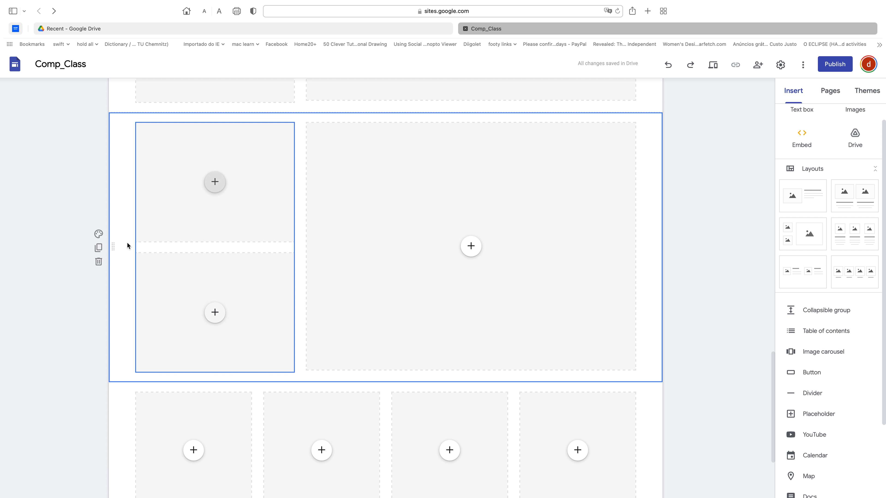
scroll(100, 252, "up", 1)
scroll(100, 252, "down", 1)
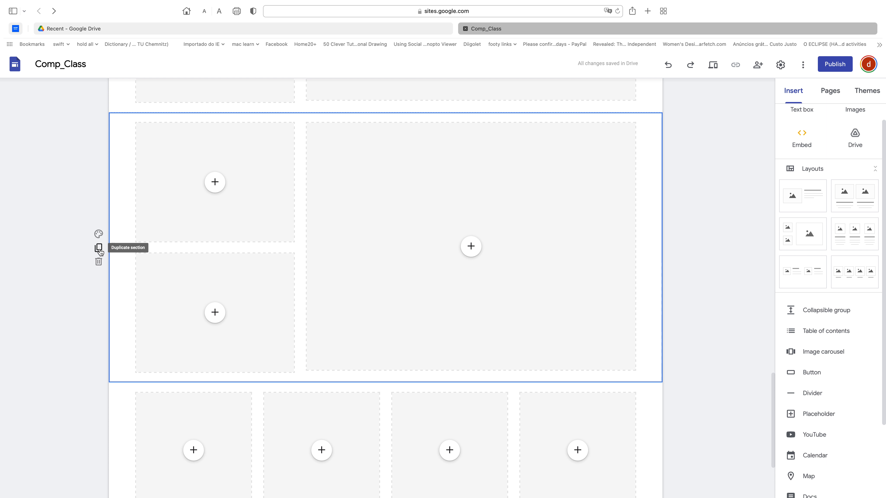
left_click(99, 234)
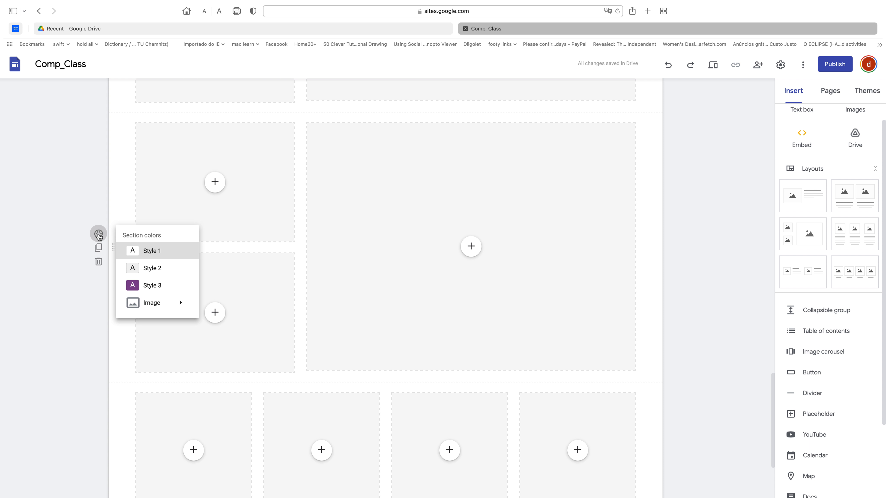
left_click(160, 268)
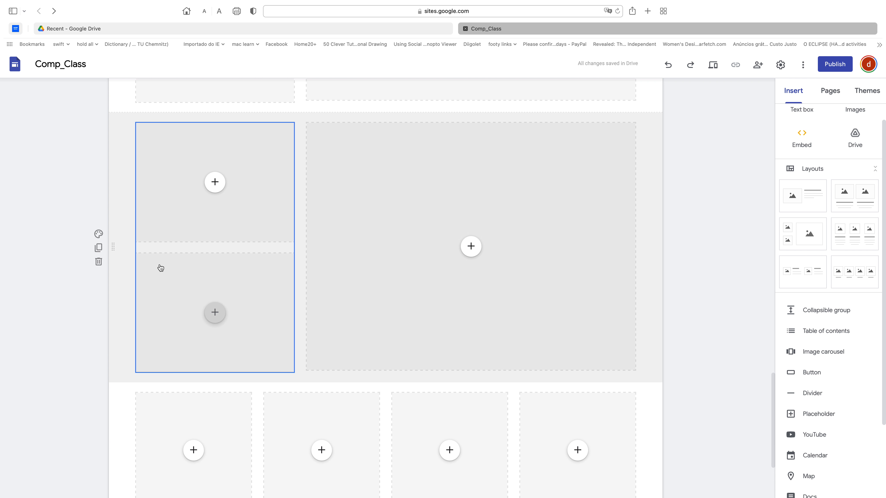
Delete all content sections below the header, including the duplicated section and the first image-and-text section
scroll(167, 332, "down", 3)
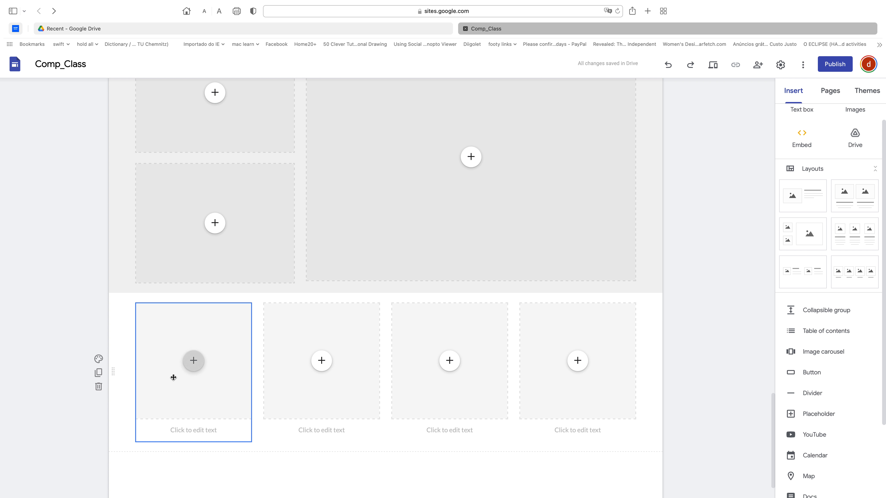
left_click(99, 388)
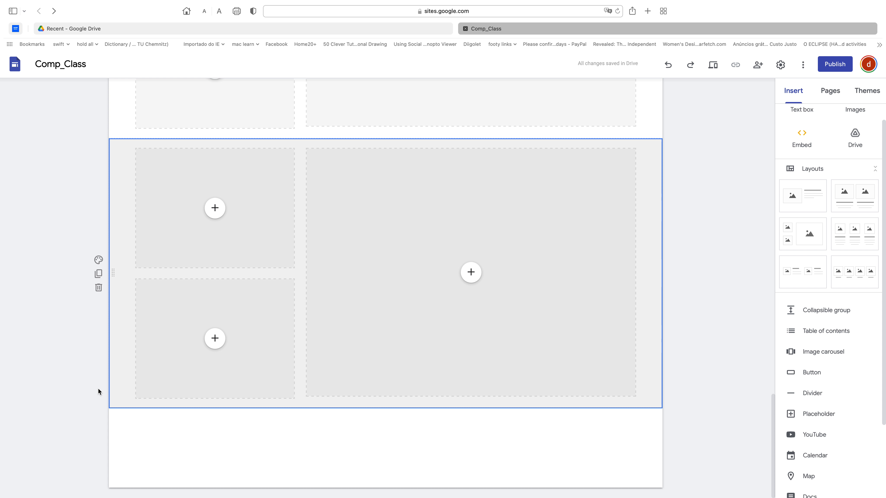
left_click(99, 288)
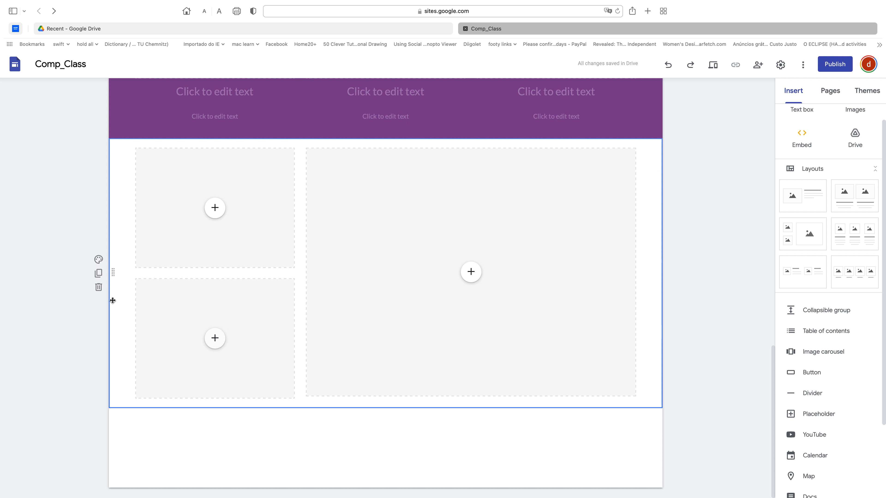
left_click(99, 288)
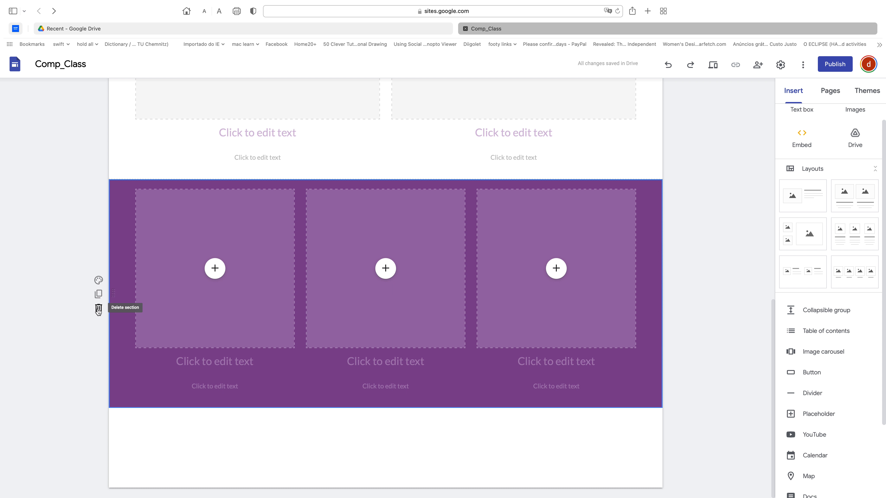
left_click(98, 308)
left_click(99, 318)
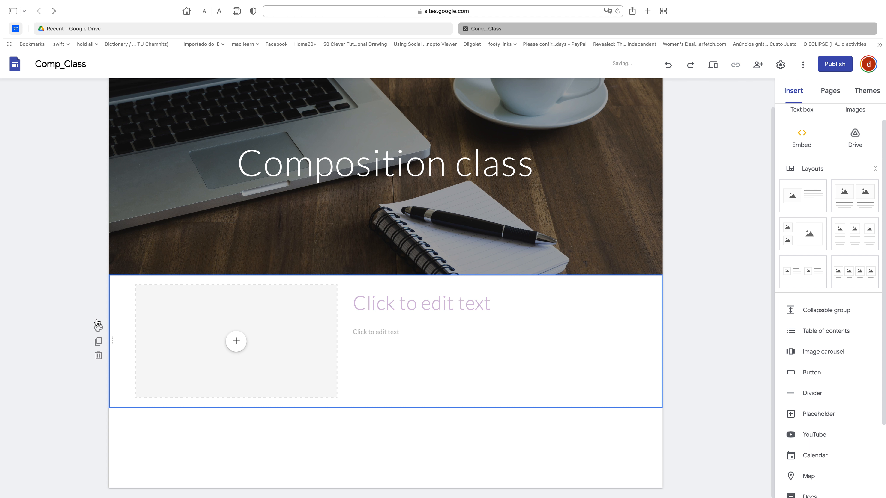
left_click(98, 355)
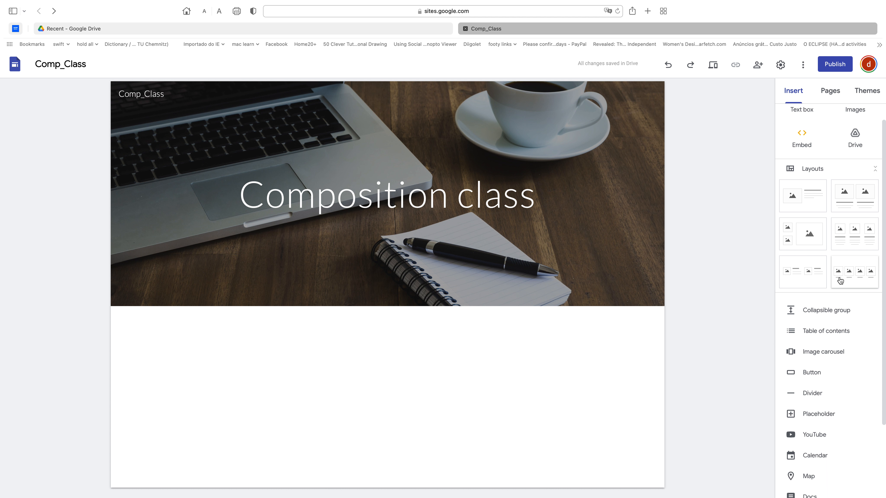
Insert the white high-rise building photo below the header from a Google image search for "fcsh nova lisboa"
left_click(875, 172)
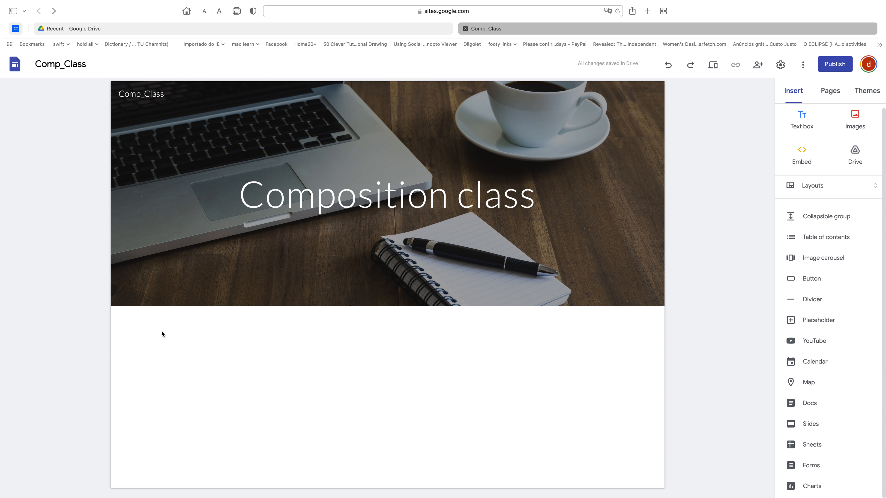
left_click(859, 121)
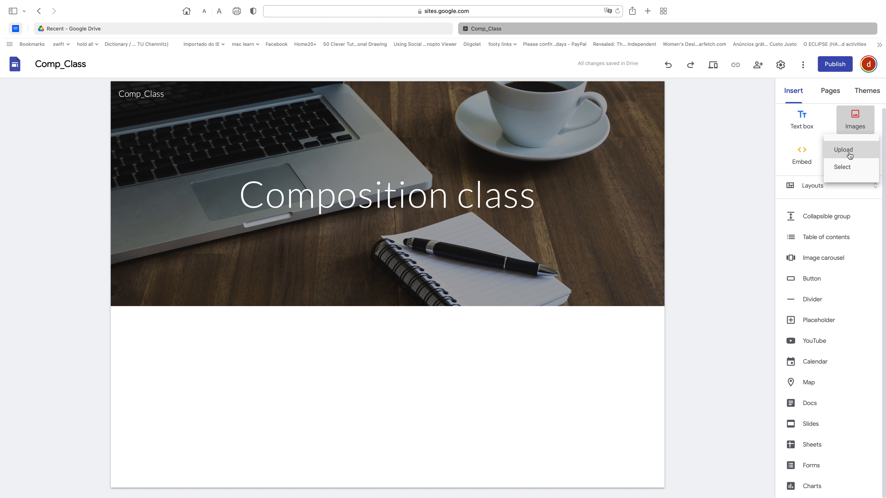
left_click(846, 168)
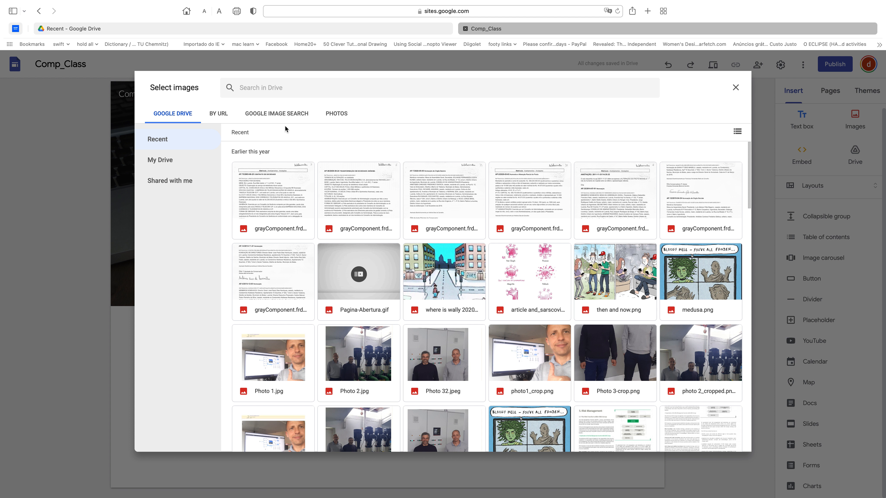
left_click(336, 114)
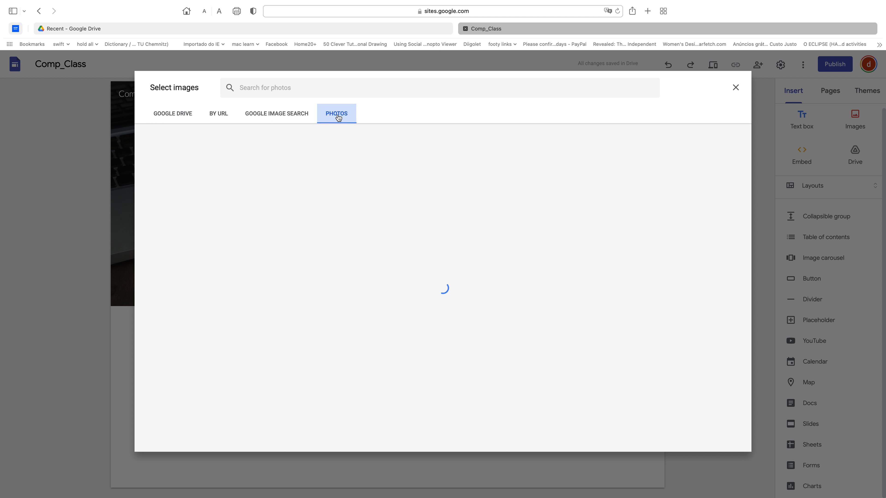
left_click(295, 118)
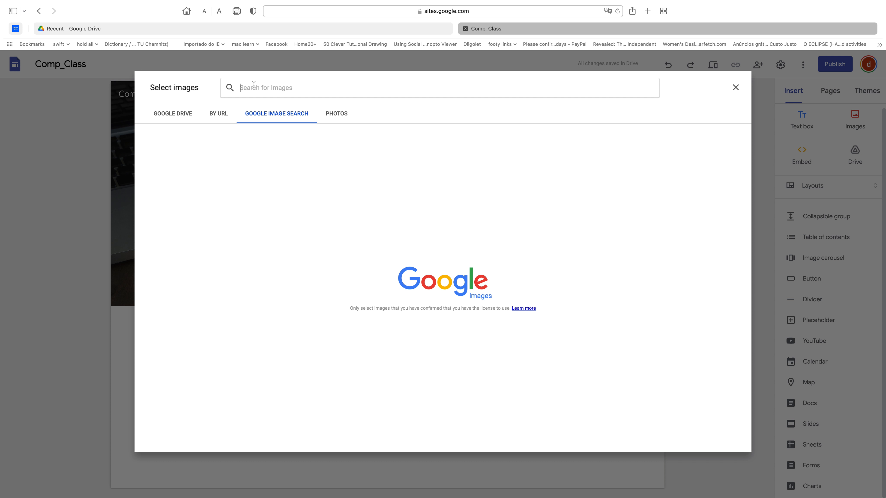
type("fcsh")
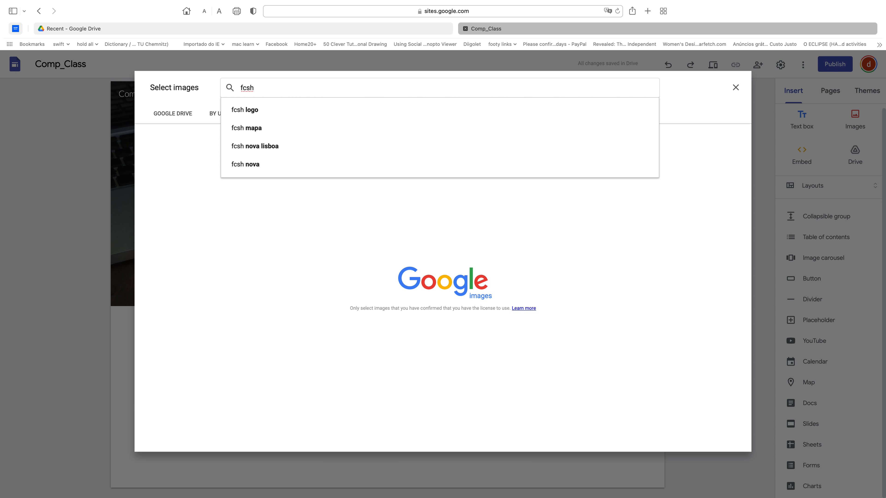
left_click(256, 145)
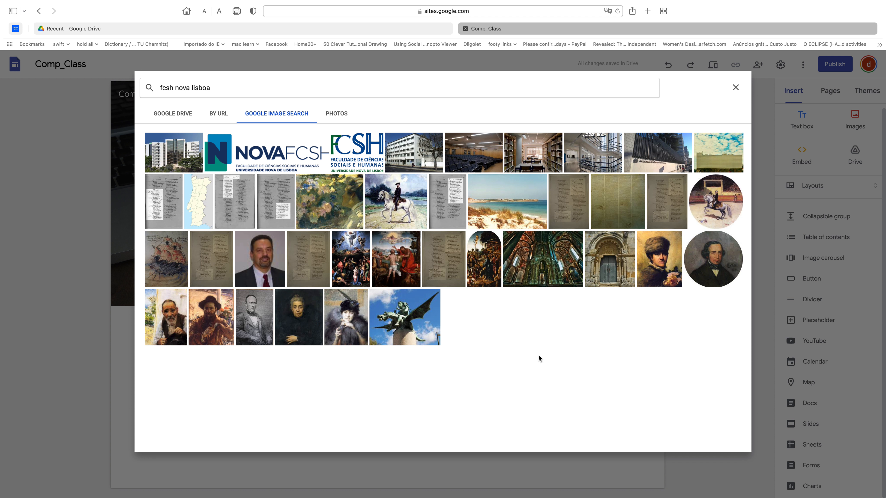
left_click(185, 150)
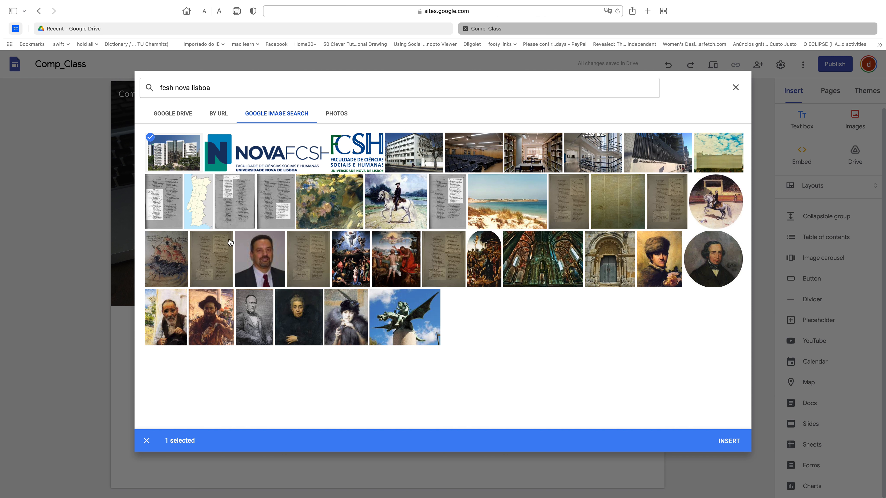
left_click(729, 441)
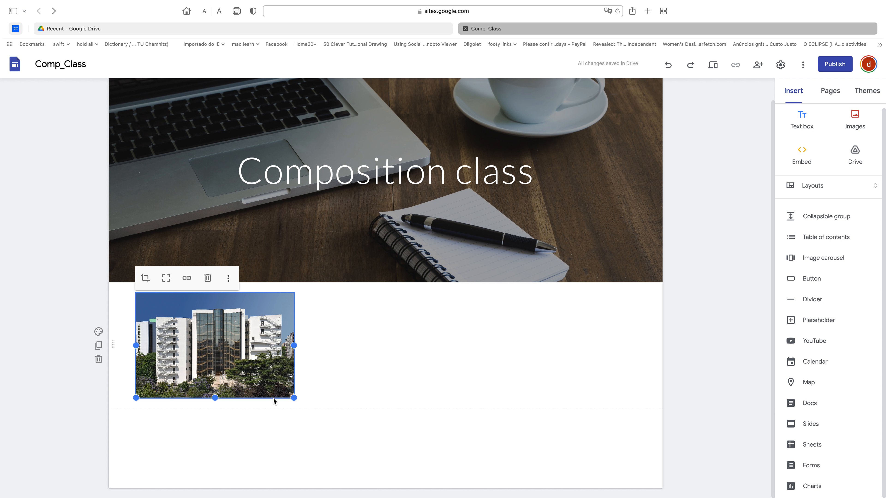
Try several sizes for the building photo, including the full content width and a narrow crop, and delete its section
left_click_drag(293, 398, 373, 490)
scroll(509, 426, "down", 2)
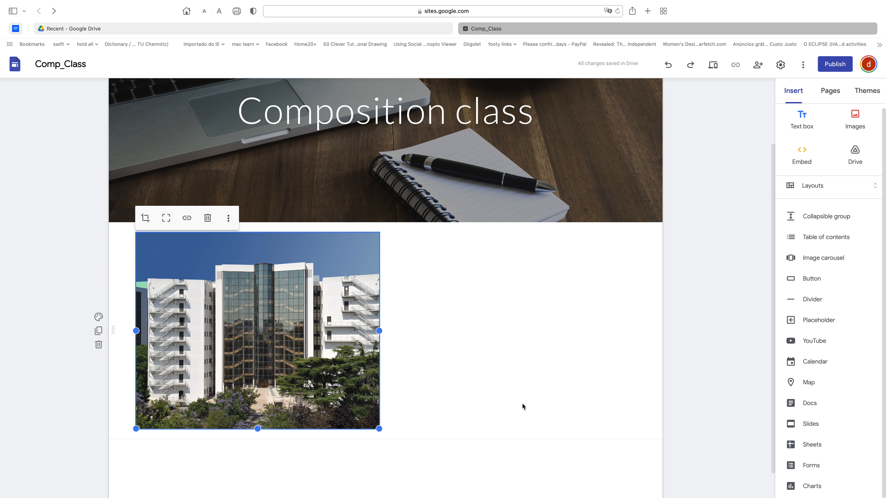
left_click_drag(379, 424, 337, 398)
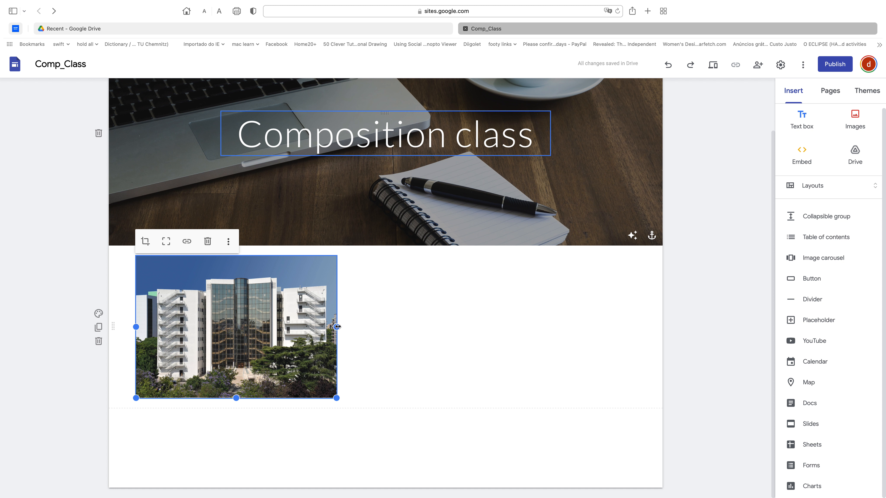
left_click_drag(336, 326, 648, 332)
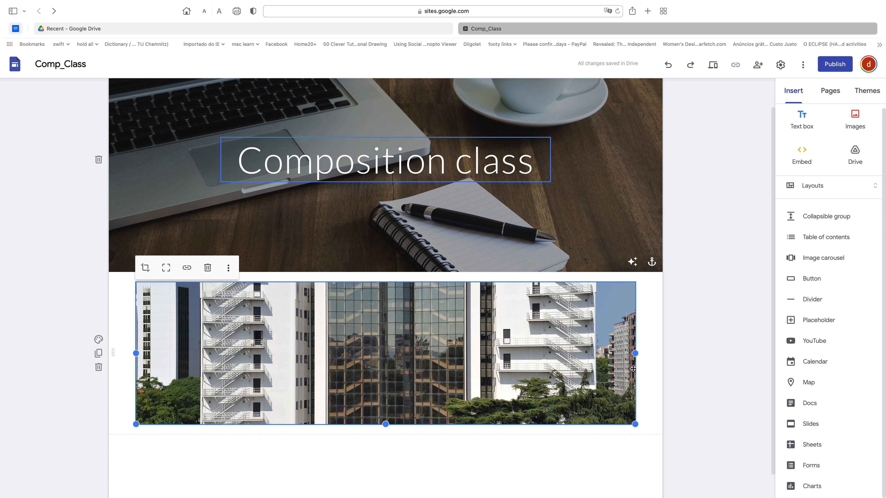
left_click_drag(635, 354, 294, 390)
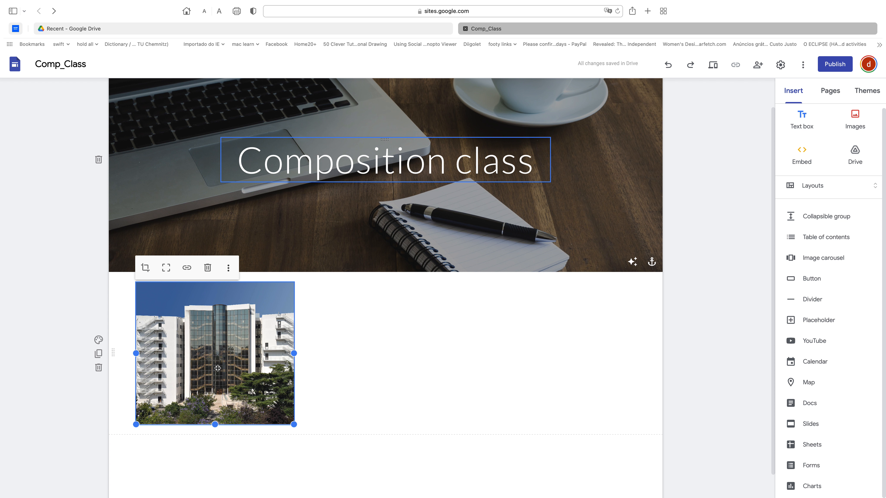
left_click(99, 368)
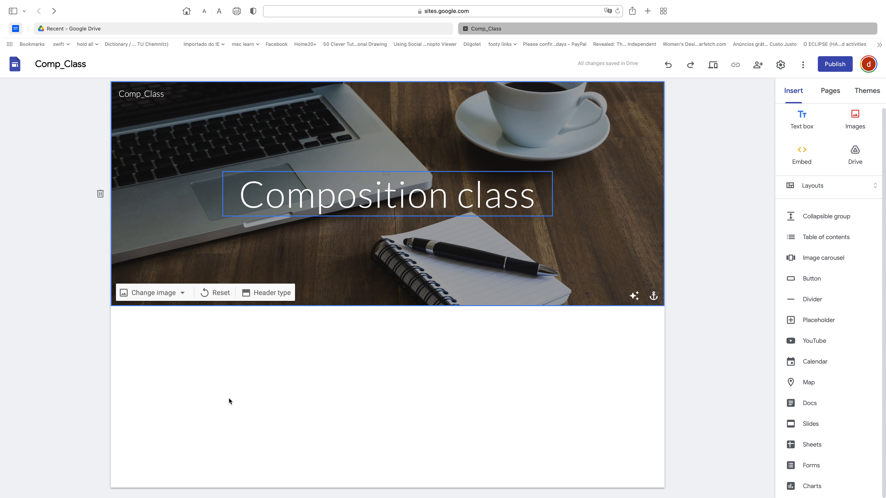
Insert the high-rise building photo and the interior staircase photo below the header from a Google image search for "fcsh nova"
double_click(128, 330)
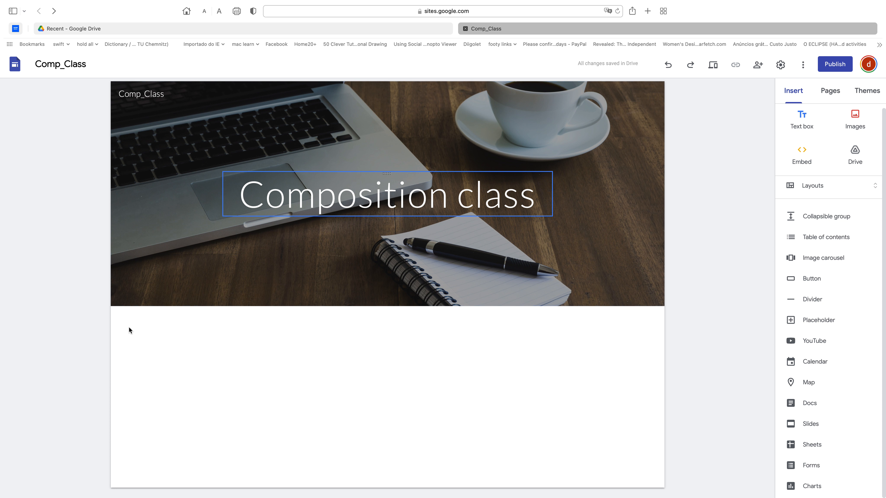
left_click(129, 305)
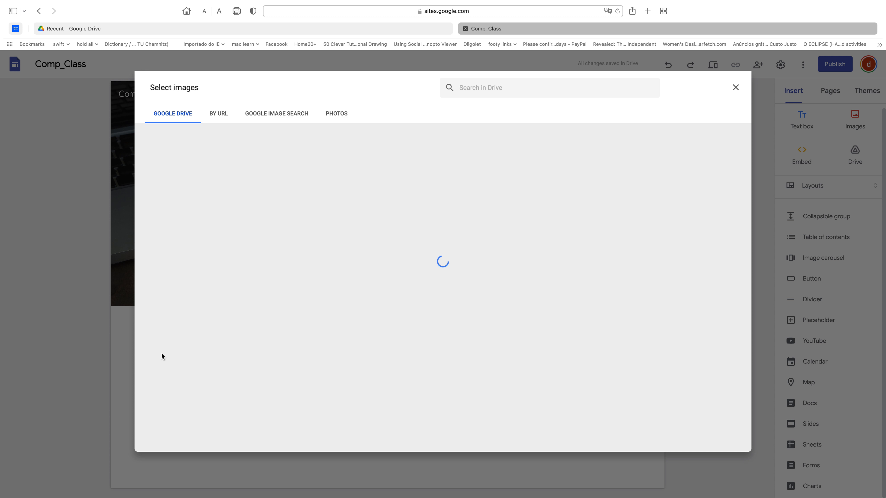
left_click(262, 115)
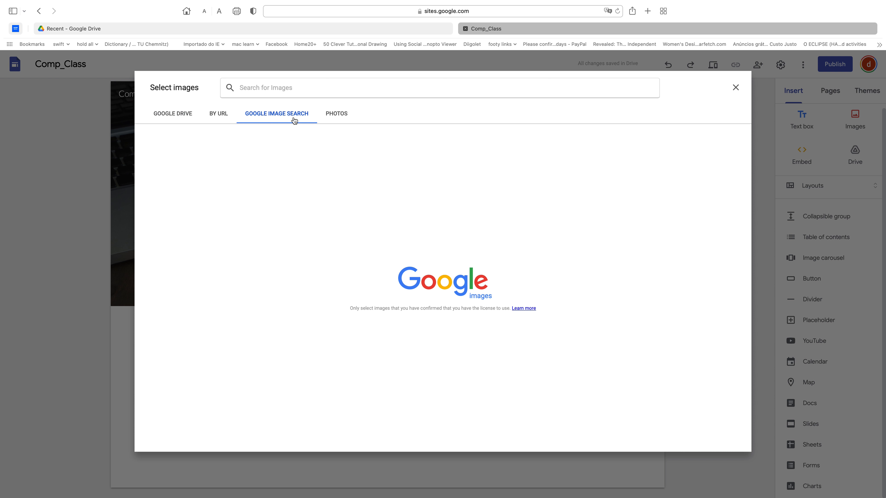
type("fcs")
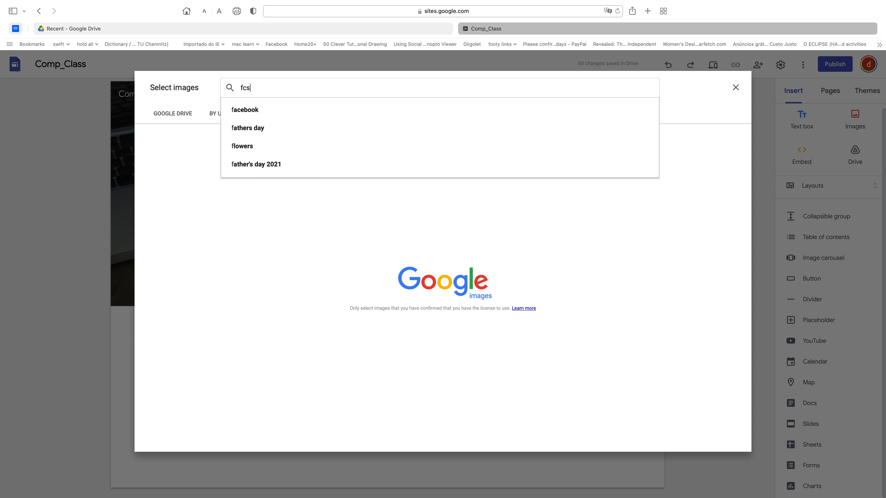
type("h nova")
key("Return")
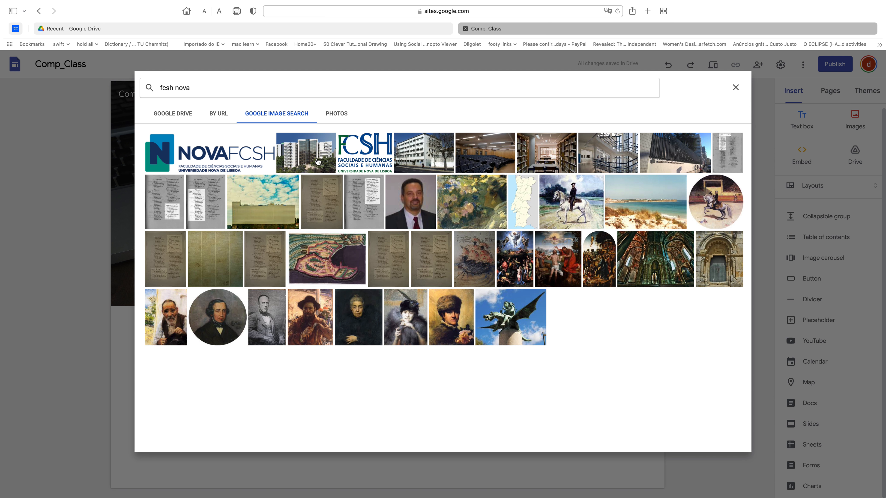
left_click(318, 161)
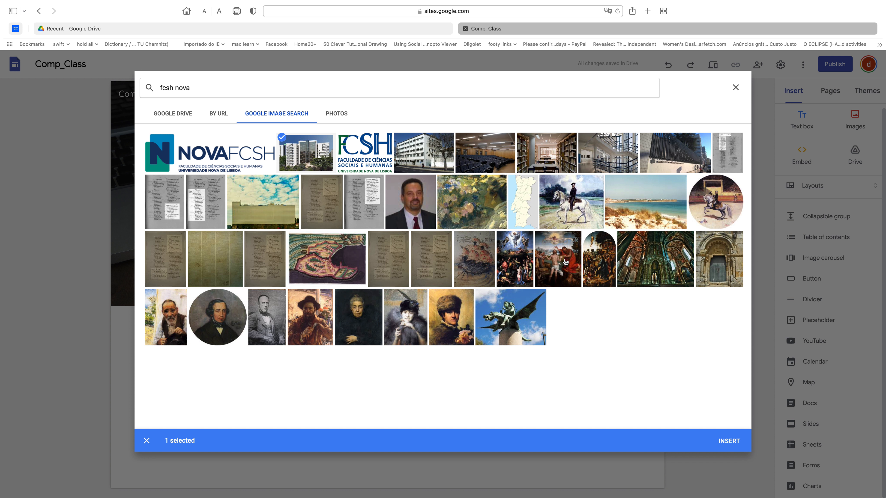
left_click(609, 160)
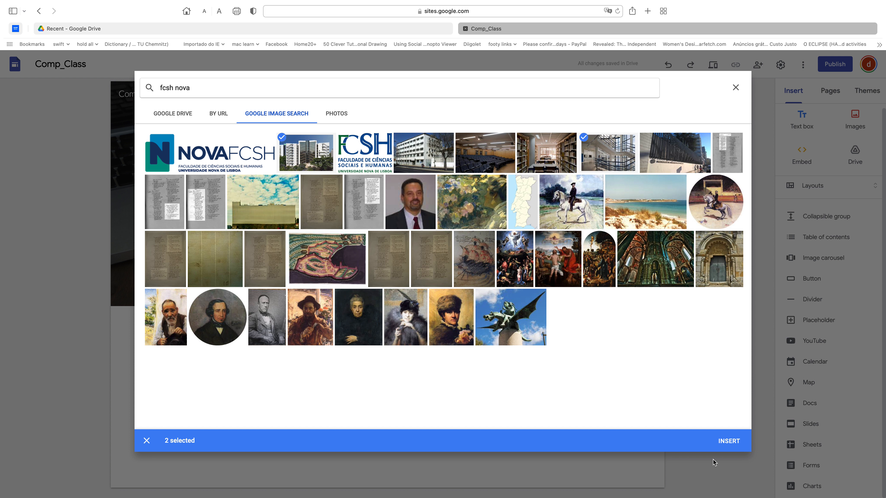
left_click(727, 442)
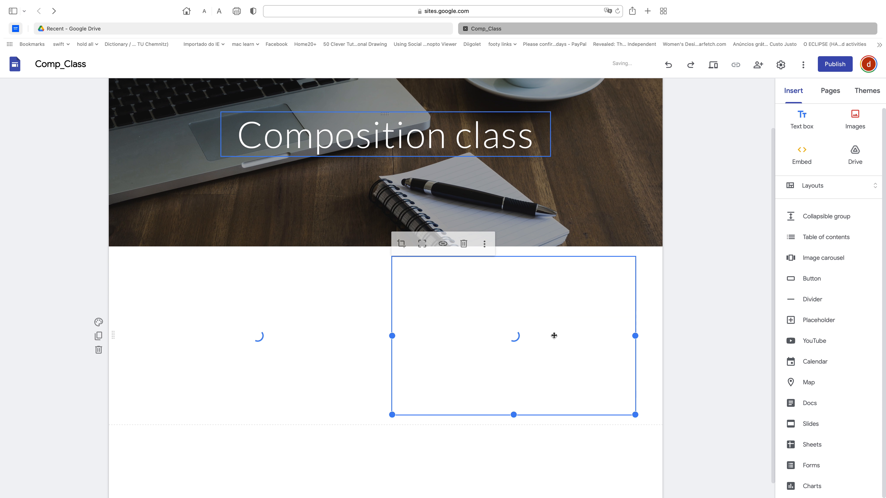
scroll(553, 336, "down", 1)
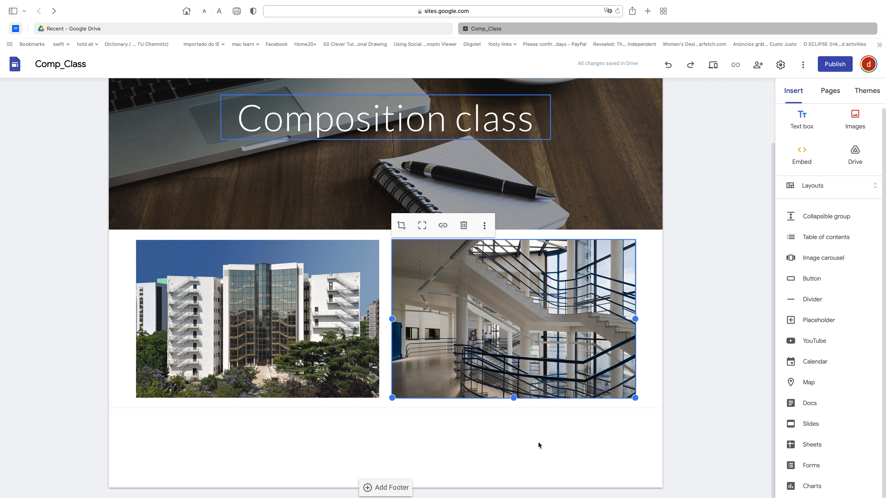
Try a zoomed-in crop on the building photo's glass facade, and uncrop the photo
left_click(157, 251)
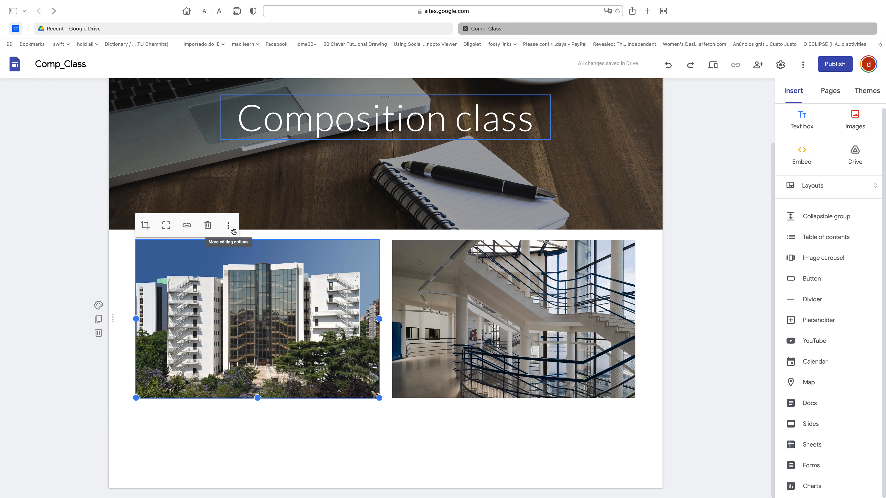
left_click(146, 227)
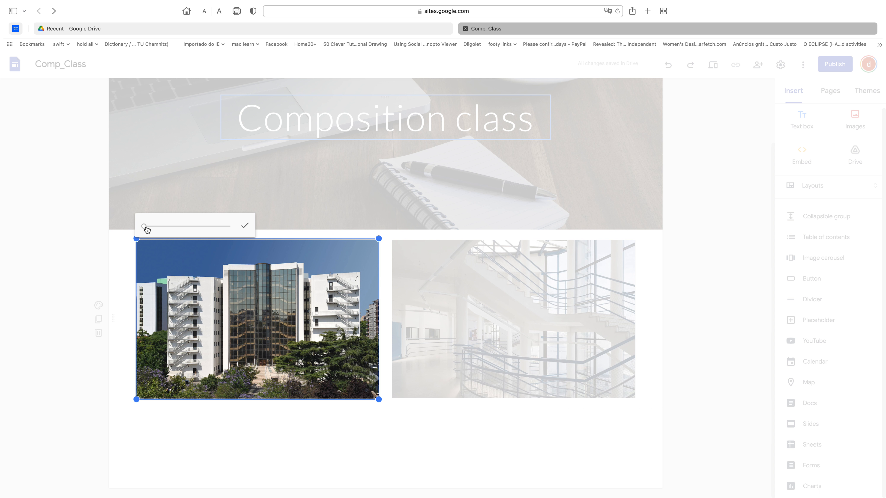
left_click(203, 227)
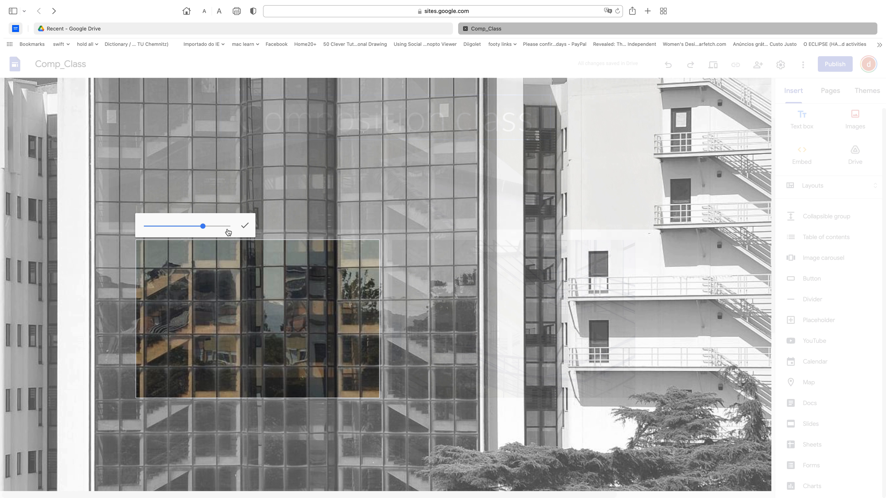
left_click(183, 229)
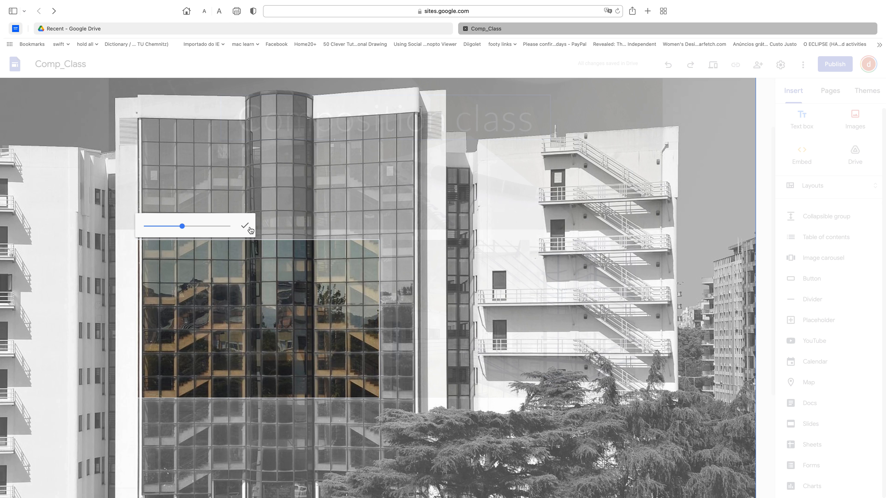
left_click(245, 226)
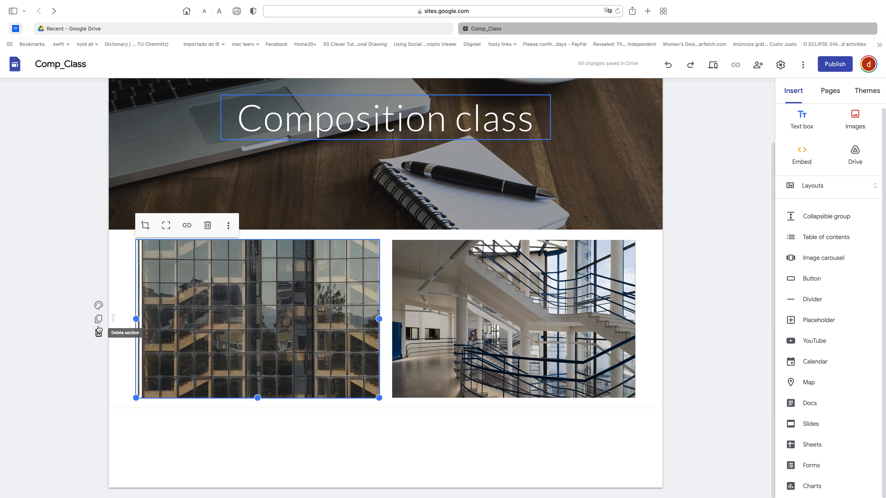
left_click(166, 226)
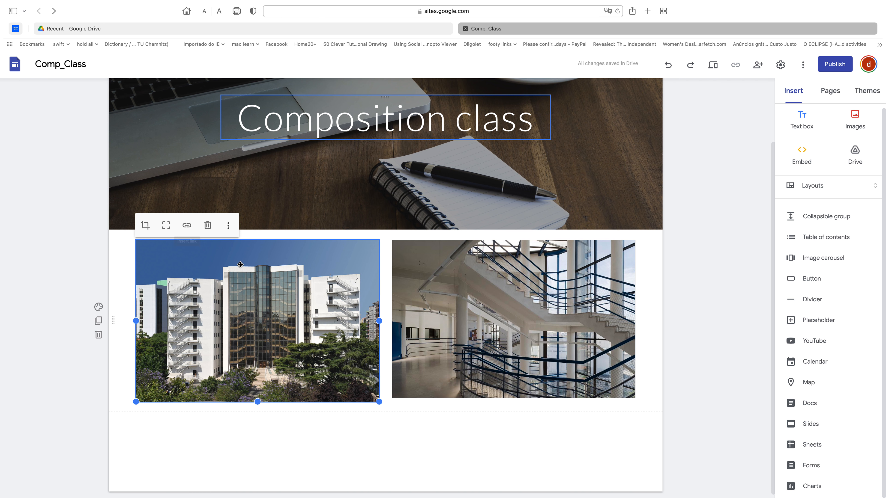
Add the alt text "Tower B FCSH outside" to the building photo
left_click(228, 226)
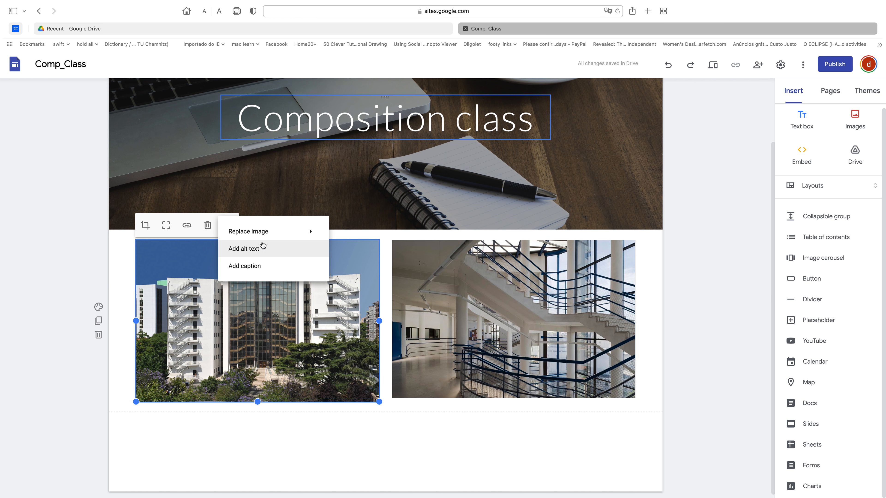
left_click(261, 252)
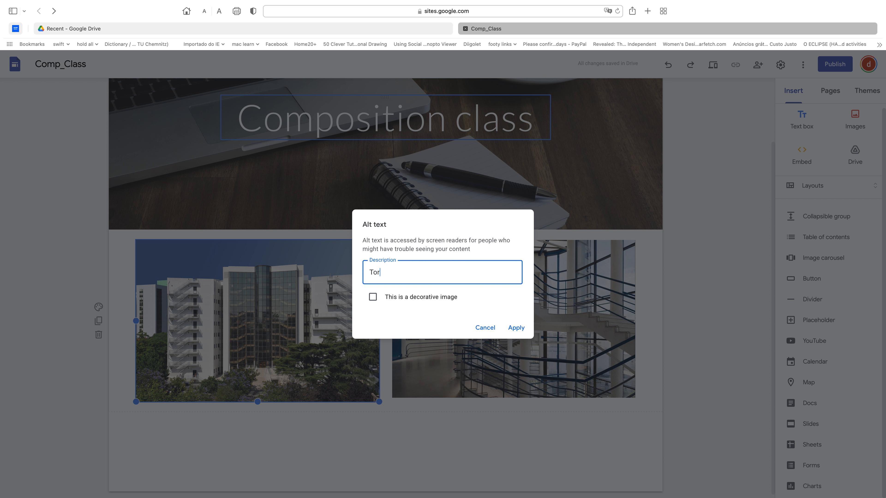
type("Tower B FCSH outside")
left_click(516, 327)
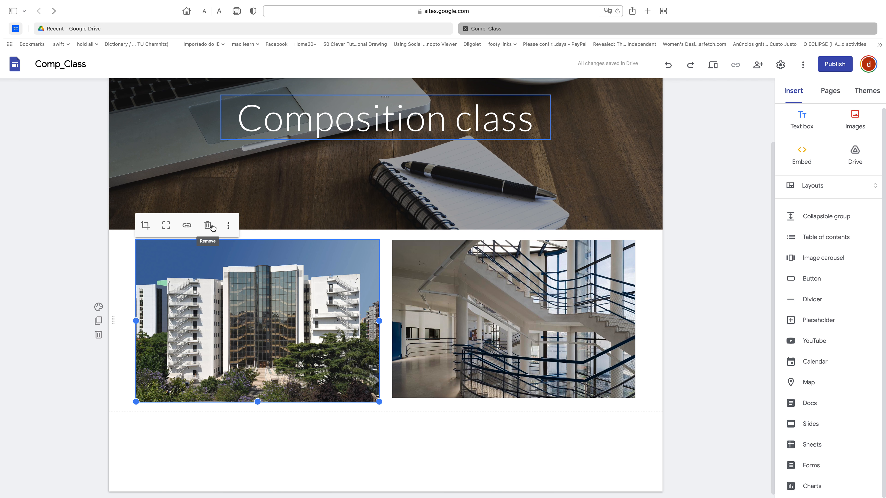
Add the caption "FCSH Tower B" to the building photo
left_click(228, 226)
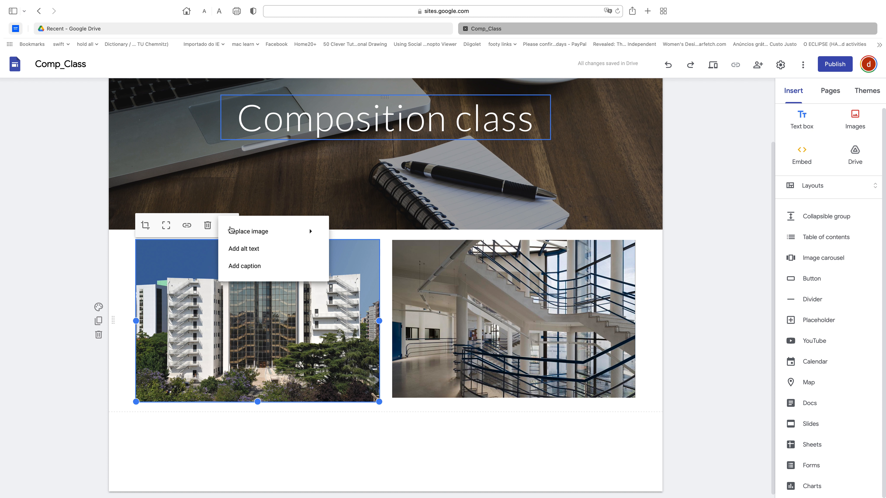
left_click(245, 266)
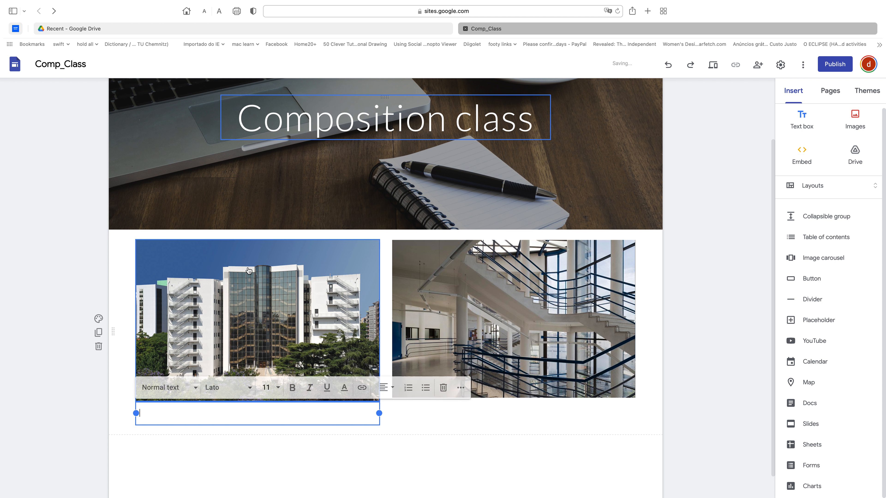
type("FCSH Tower B")
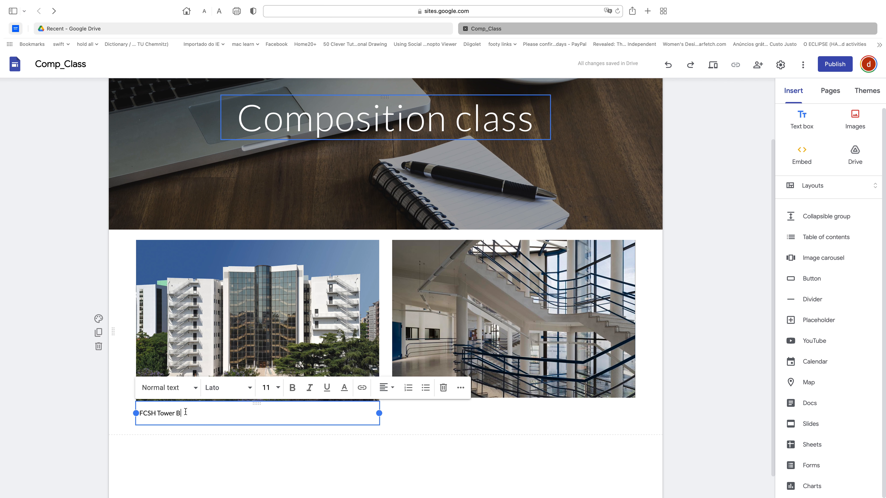
Format the building photo's caption as bold, centred text with font size 18
left_click_drag(181, 413, 140, 413)
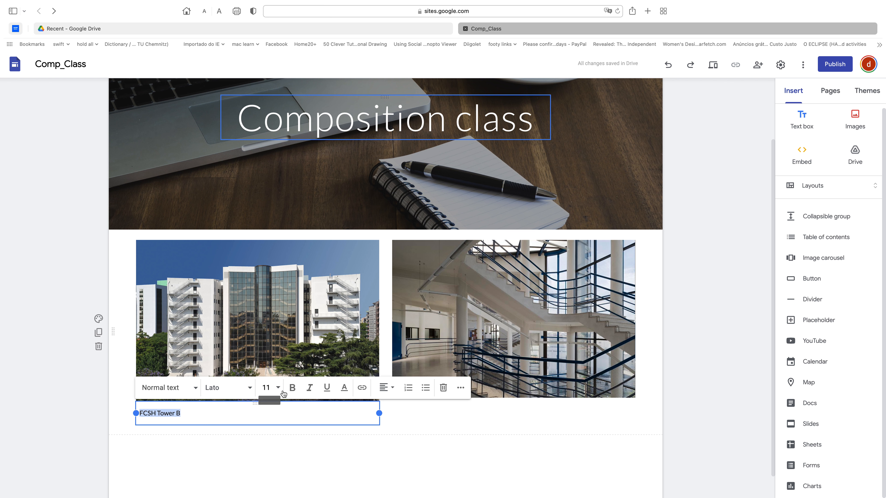
left_click(293, 387)
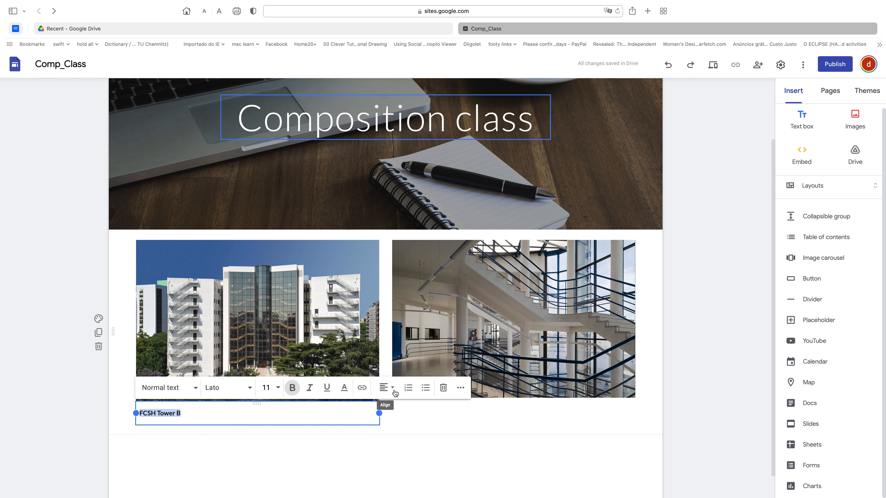
left_click(386, 388)
left_click(384, 411)
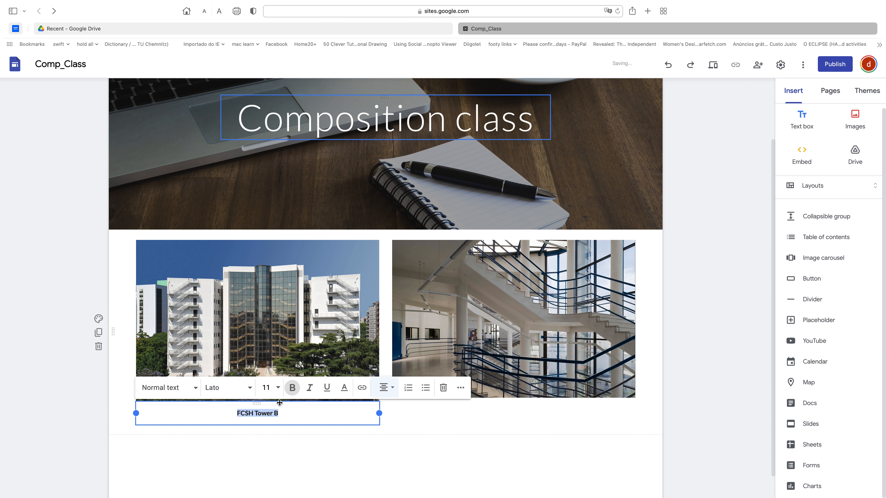
left_click(279, 388)
scroll(279, 481, "down", 2)
scroll(279, 483, "down", 1)
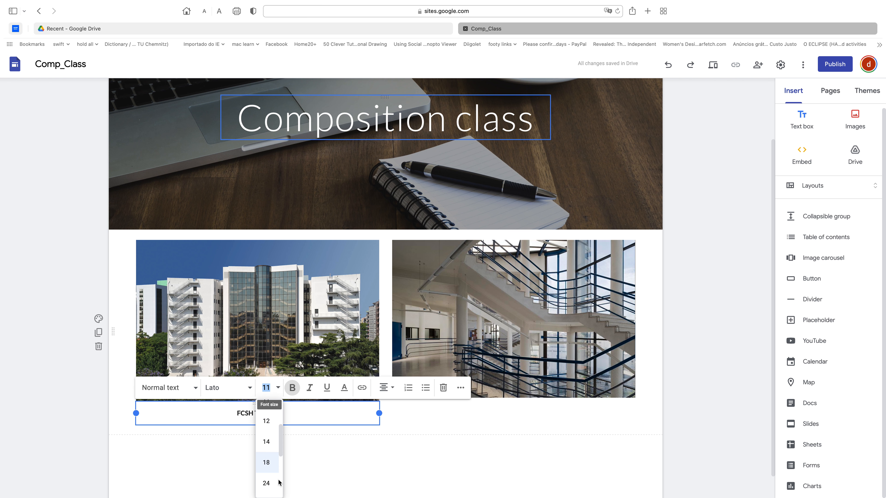
left_click(267, 458)
left_click(422, 435)
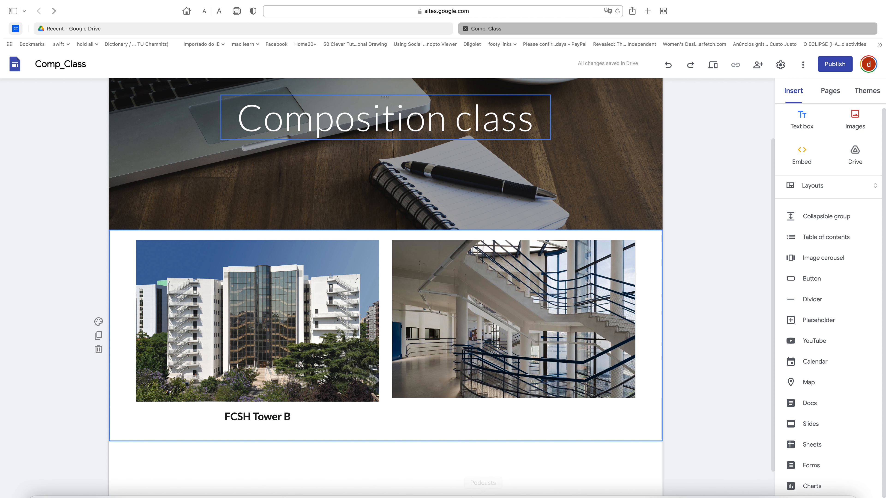
left_click(450, 304)
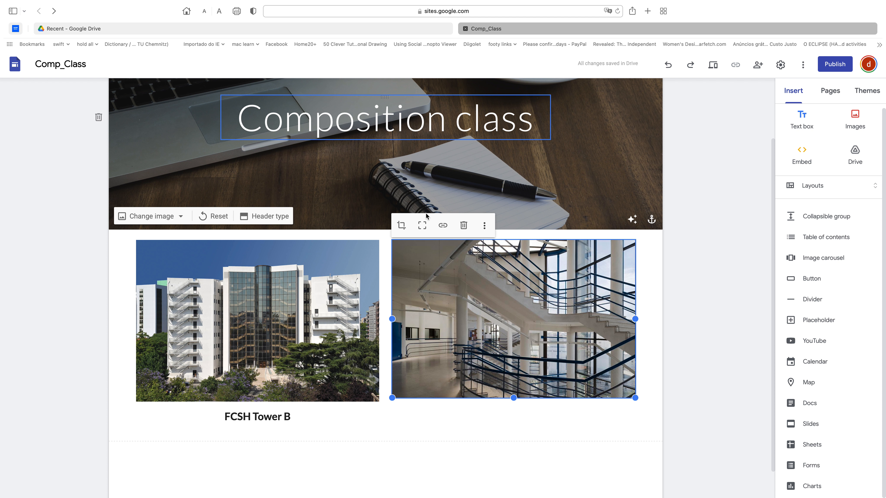
left_click(484, 226)
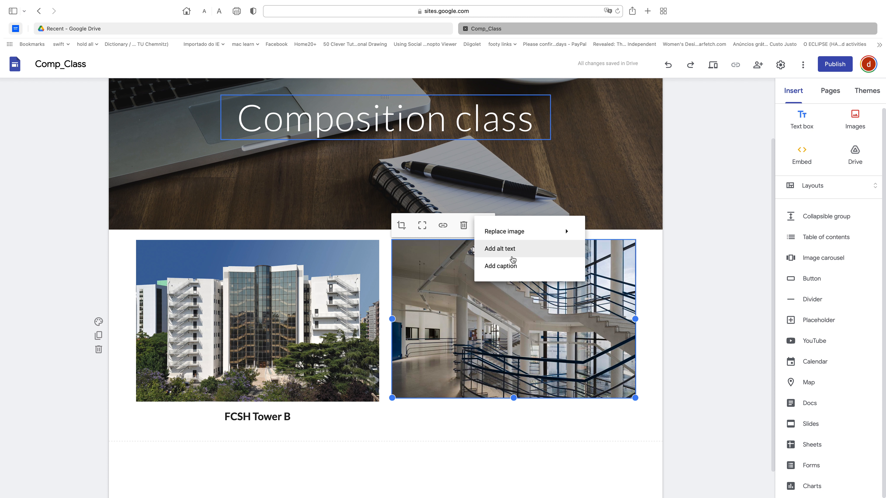
left_click(500, 266)
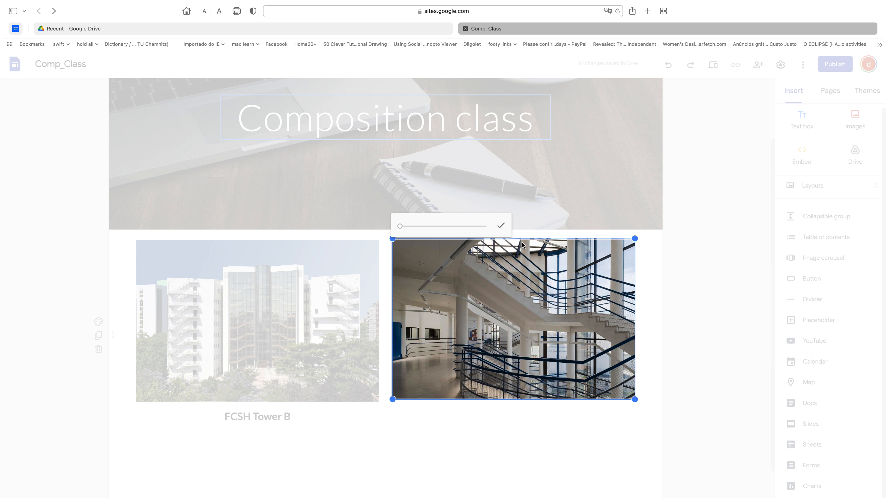
left_click(501, 227)
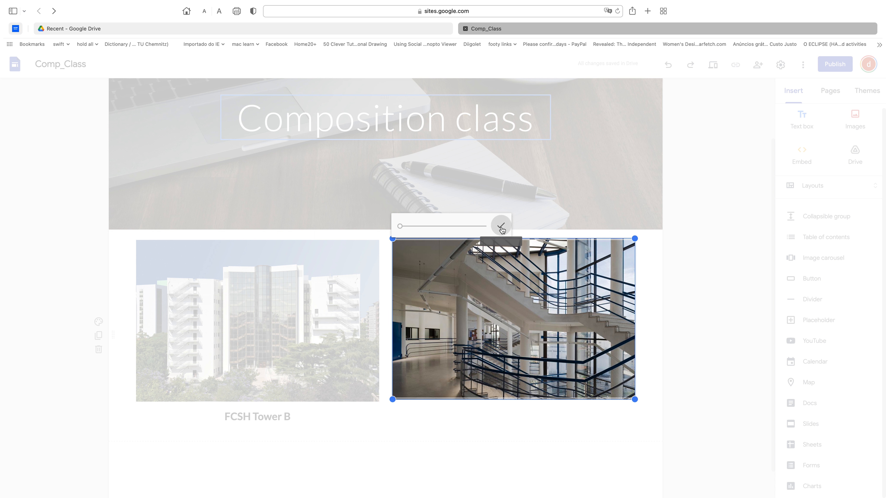
left_click(689, 280)
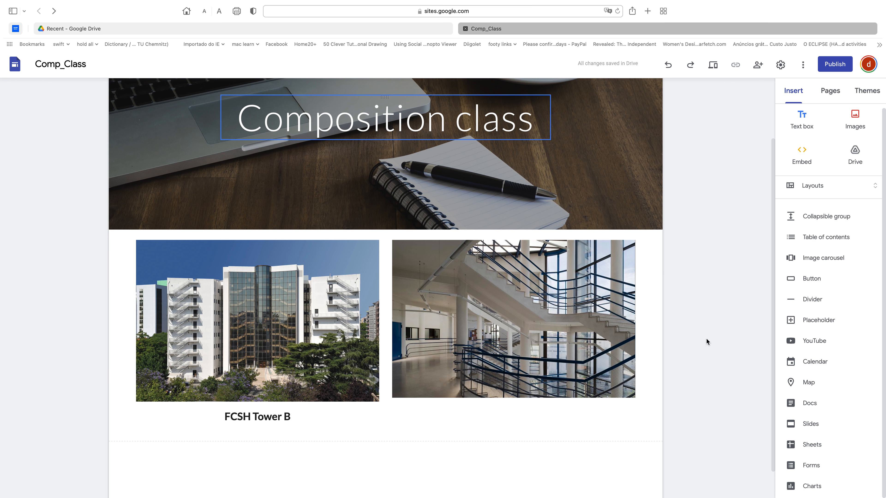
Add an empty text box directly beneath the interior staircase photo
left_click(400, 414)
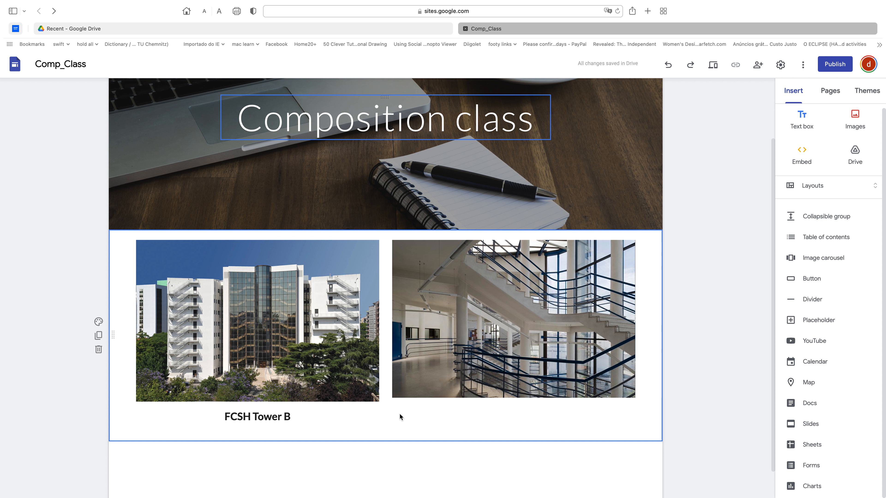
double_click(413, 419)
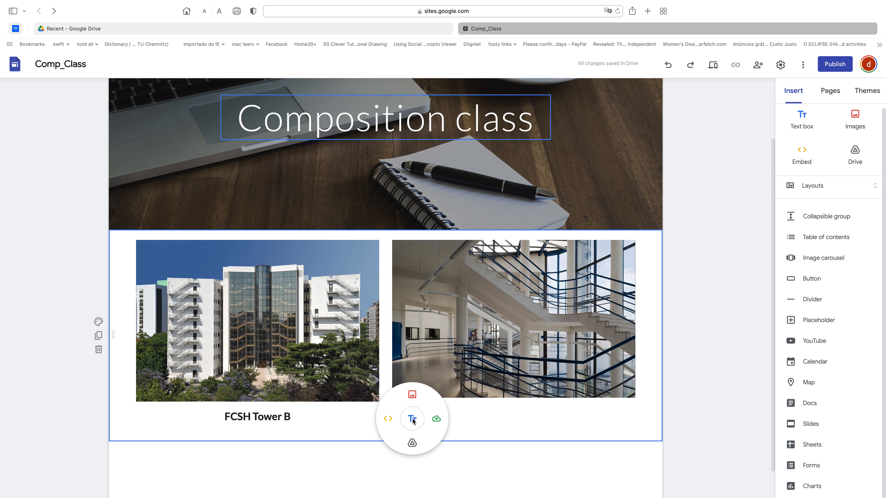
left_click(411, 419)
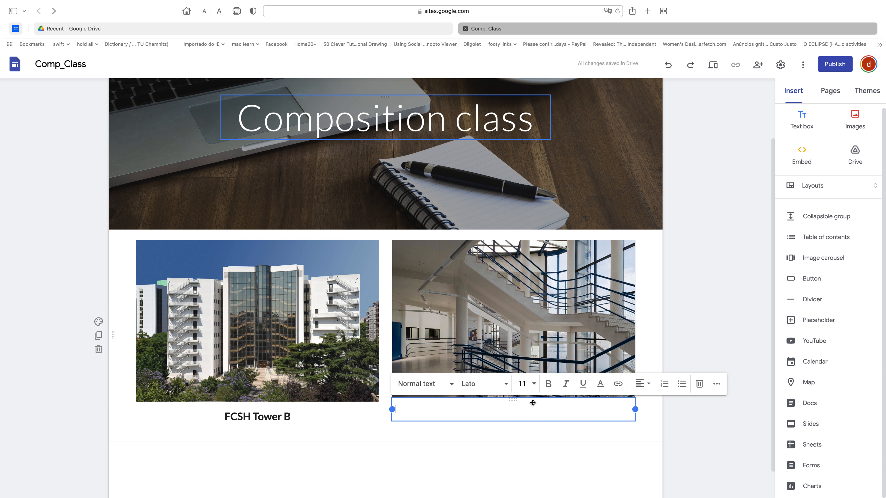
left_click_drag(500, 399, 509, 430)
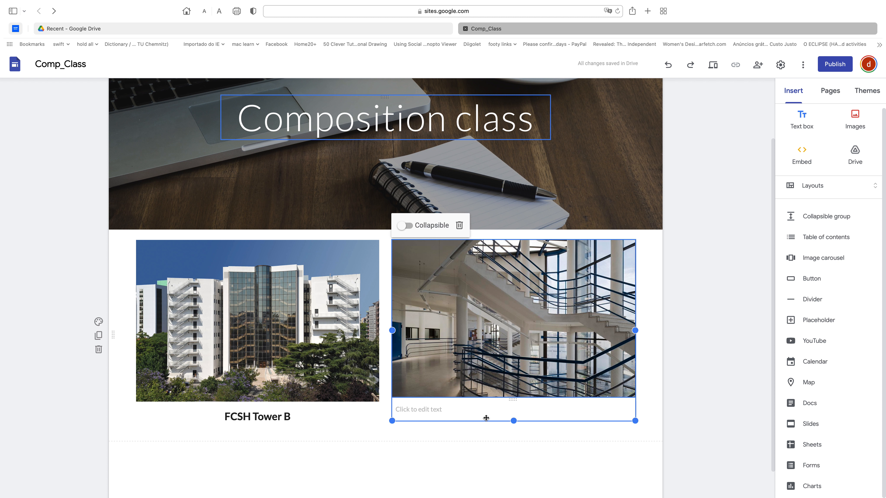
left_click(500, 416)
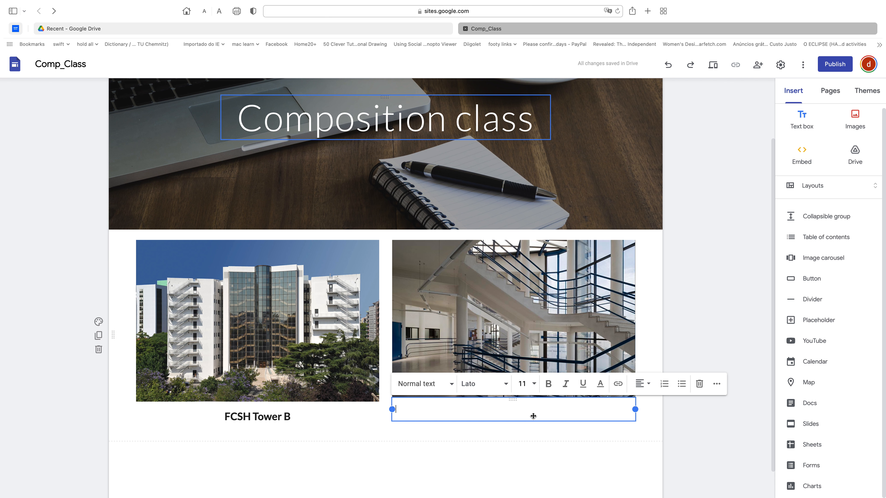
Enter "Inside Tower B at the Faculty of Social Sciences and Humanities" as the text beneath the interior staircase photo
type("Insi")
type("de Towe")
type("r B of ")
type("FCSH")
key("BackSpace")
key("BackSpace")
key("BackSpace")
key("BackSpace")
key("BackSpace")
type("at the Fauc")
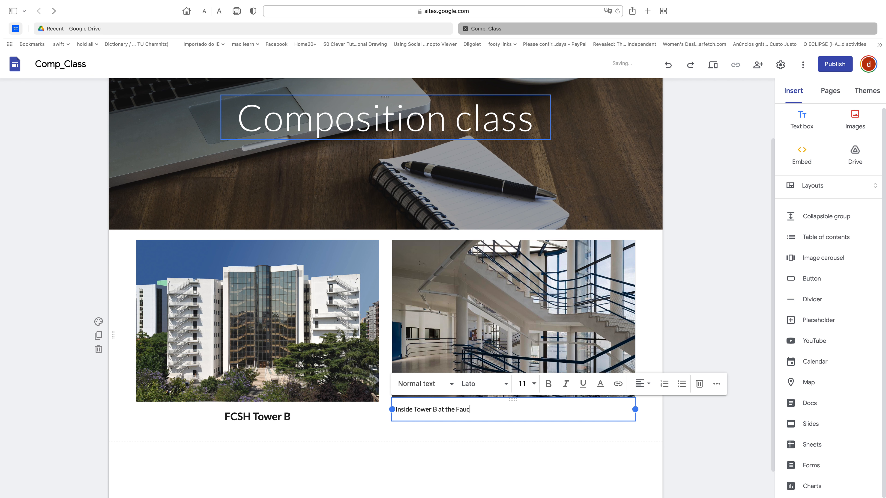
key("BackSpace")
key("BackSpace")
type("and Humanities")
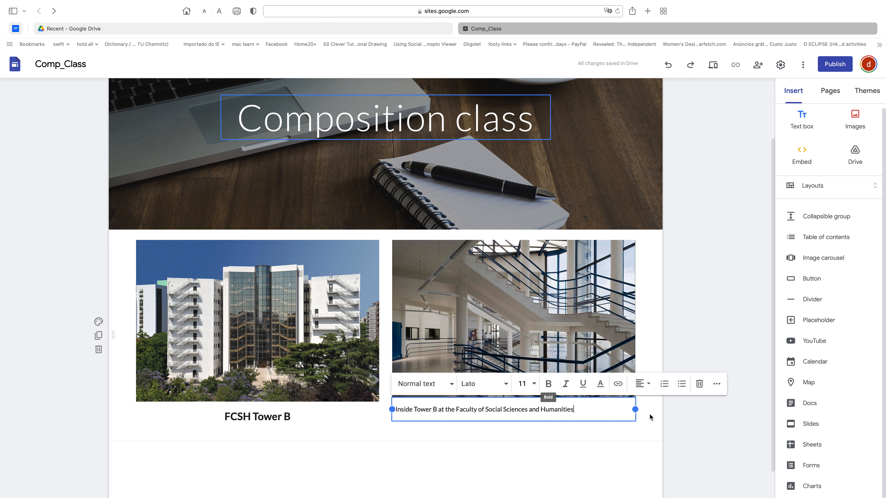
Make the interior staircase photo's caption bold and centred
mouse_move(400, 420)
left_mouse_down()
mouse_move(372, 414)
mouse_move(392, 406)
left_mouse_up()
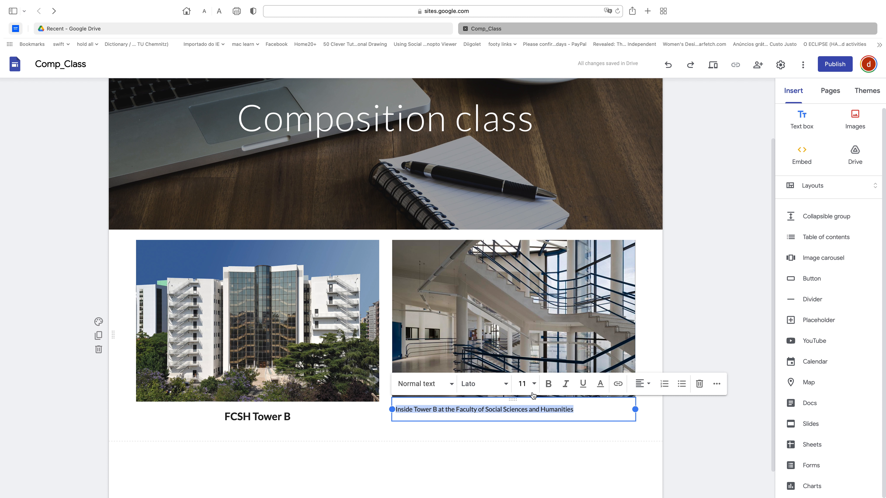
left_click(547, 384)
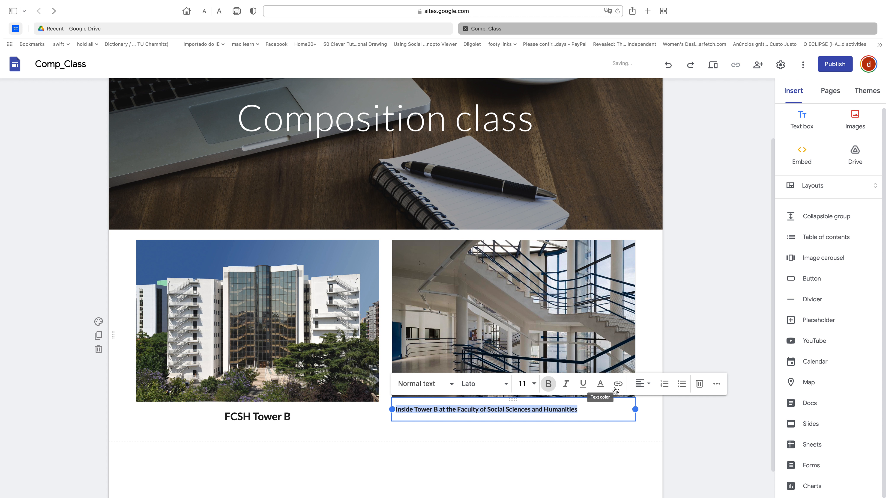
left_click(651, 385)
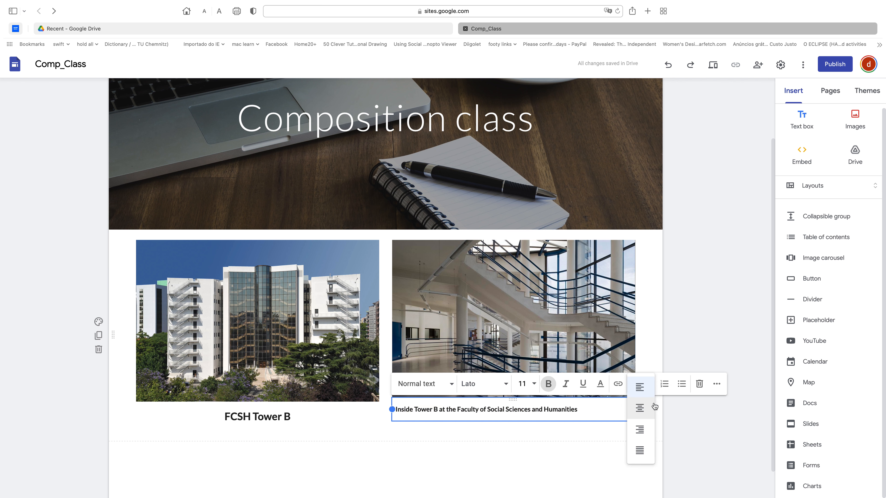
left_click(636, 409)
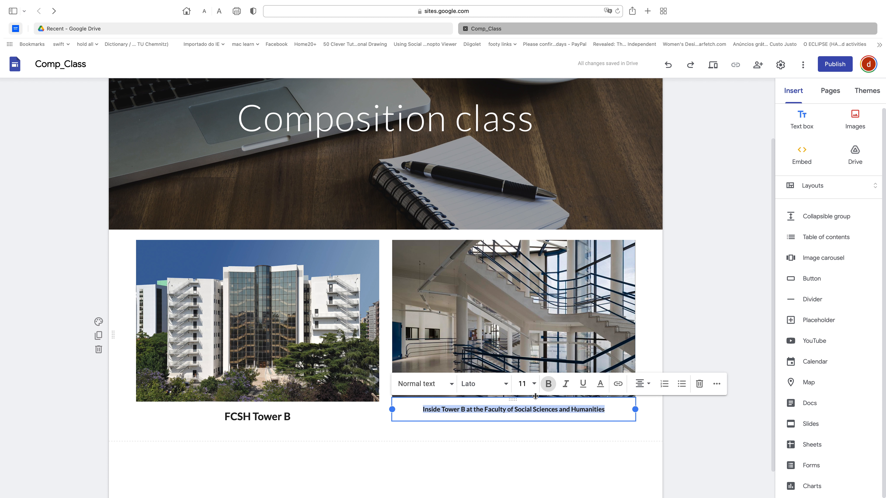
Try font size 18 on the interior staircase photo's caption
left_click(533, 388)
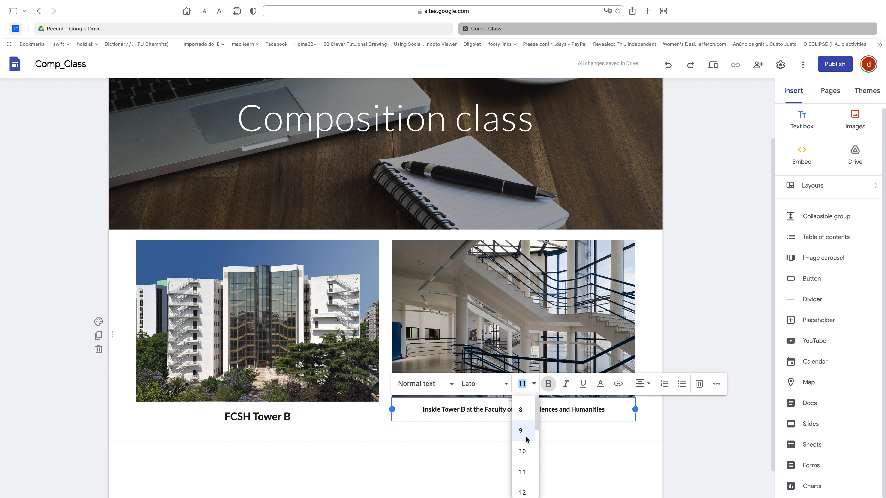
scroll(522, 481, "down", 2)
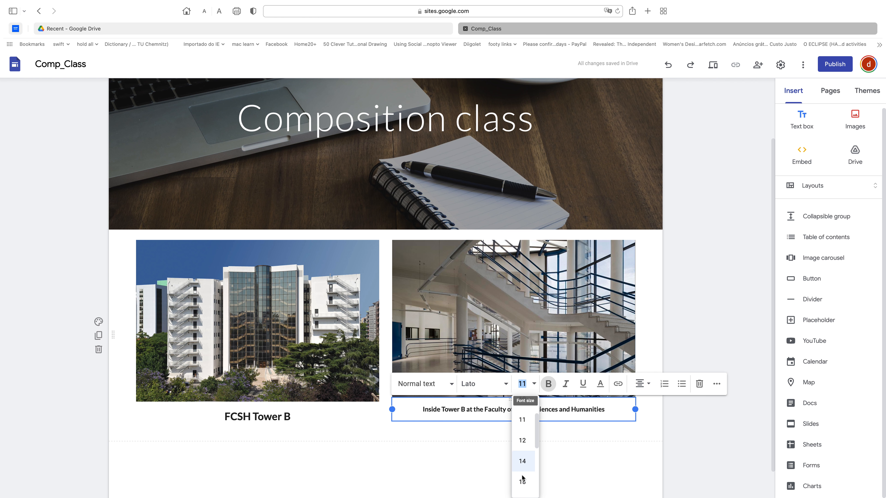
left_click(522, 482)
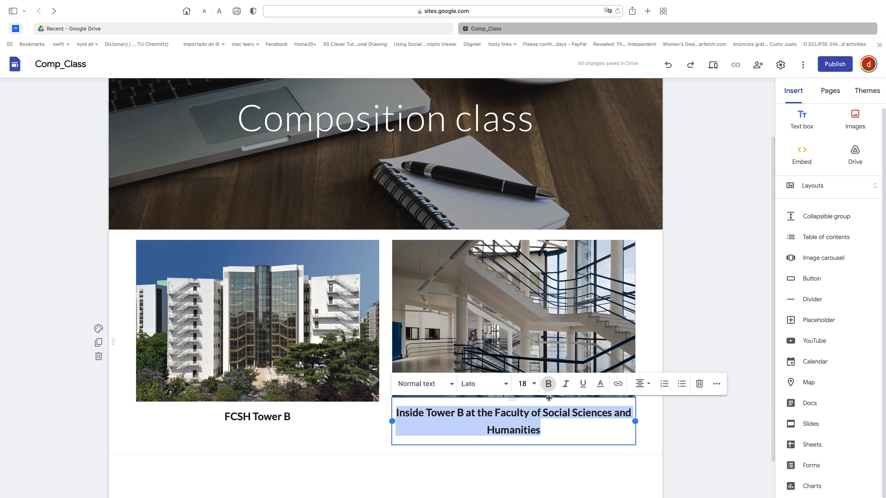
Set the font size of the interior staircase photo's caption to 14
left_click(534, 384)
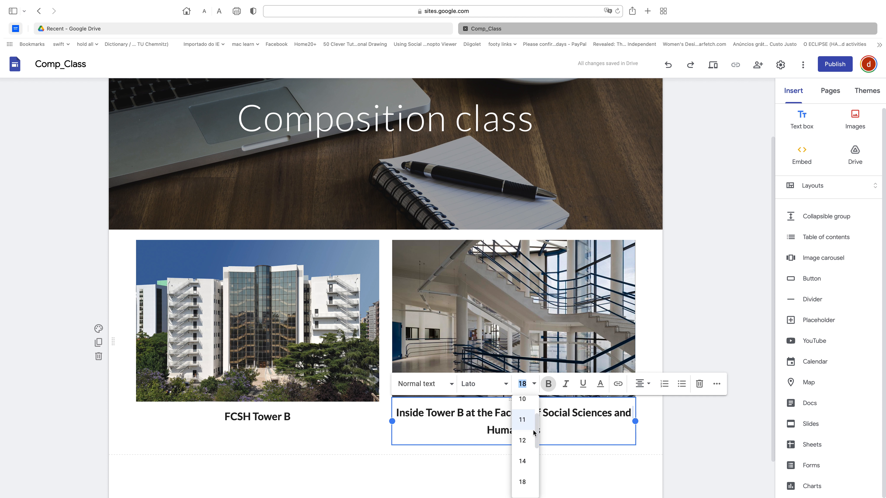
left_click(526, 462)
left_click(595, 467)
scroll(577, 489, "down", 2)
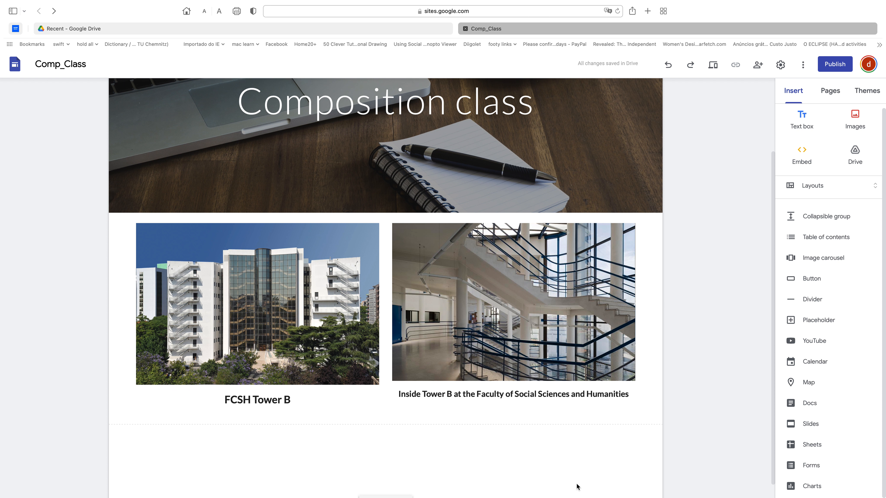
Stretch the interior photo and its caption slightly downward so the photo's lower edge lines up with the Tower B photo
left_click(498, 380)
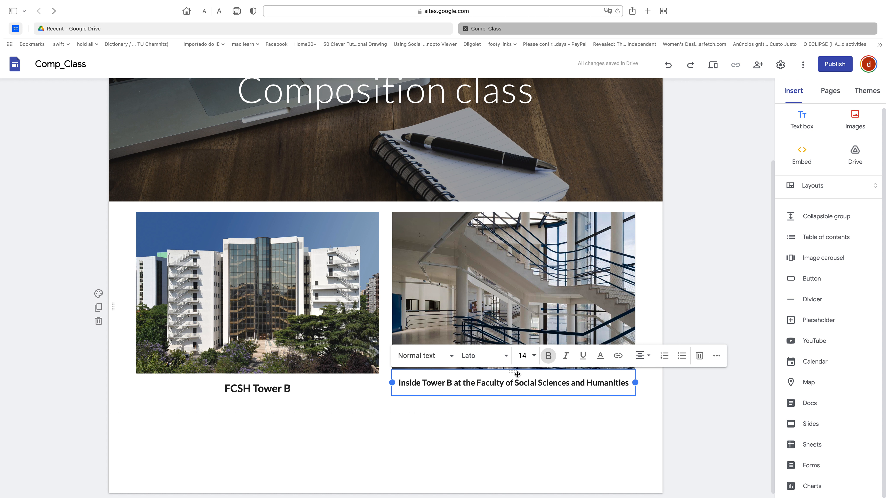
left_click_drag(513, 371, 471, 385)
left_click(500, 385)
left_click(577, 399)
left_click(514, 396)
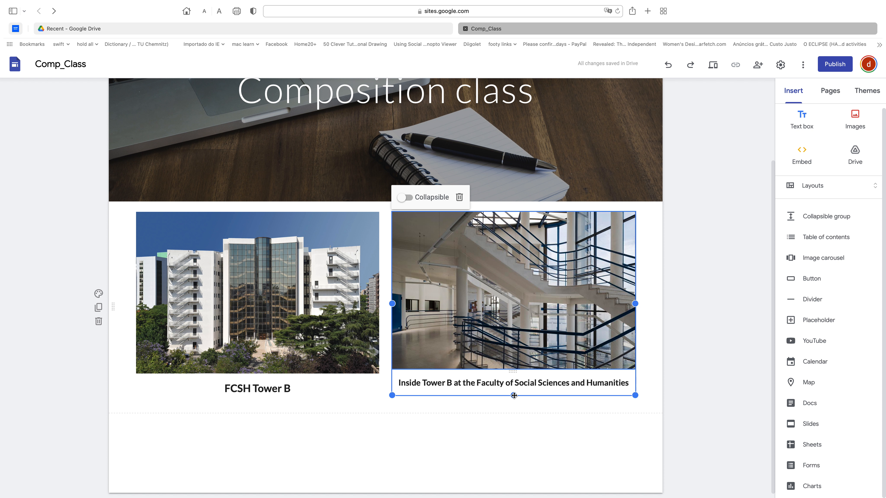
left_click_drag(514, 395, 513, 400)
left_click(533, 423)
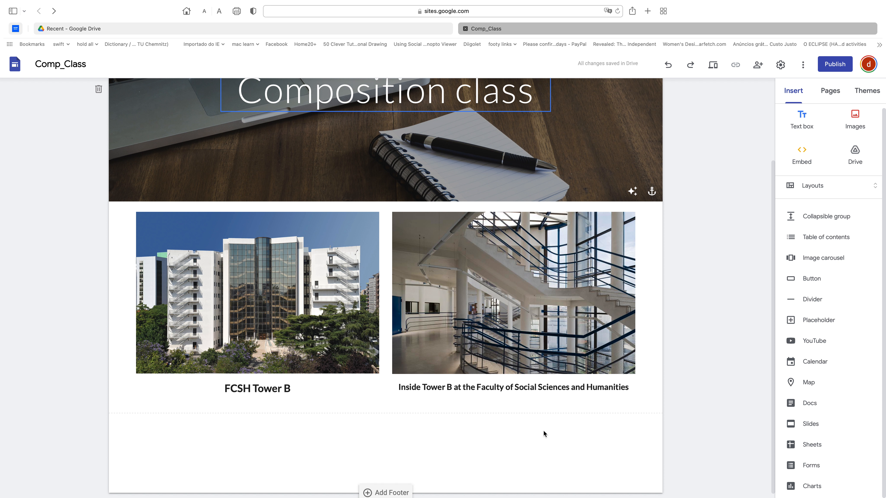
Open the image selection for a new picture in the empty area below the Tower B photo
scroll(407, 420, "down", 1)
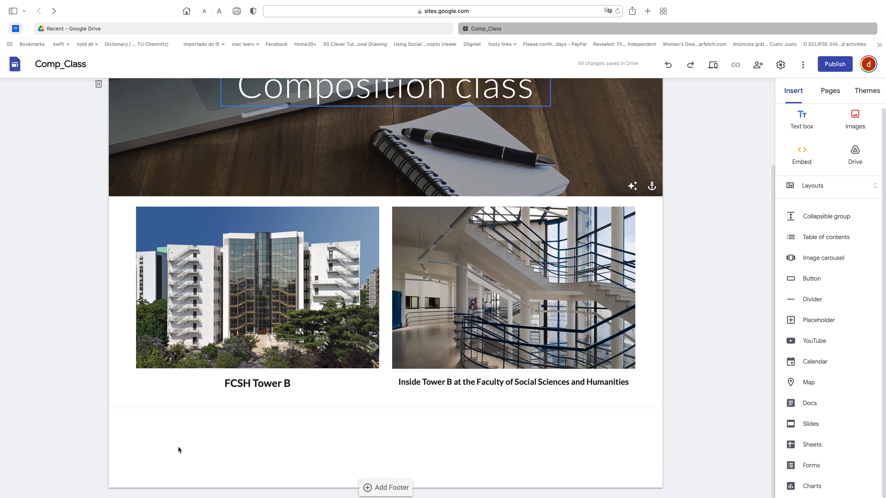
double_click(150, 427)
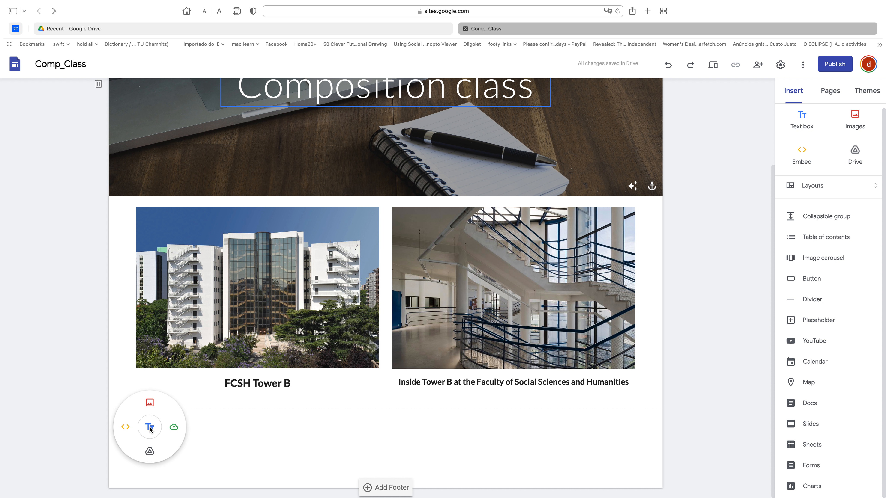
left_click(143, 406)
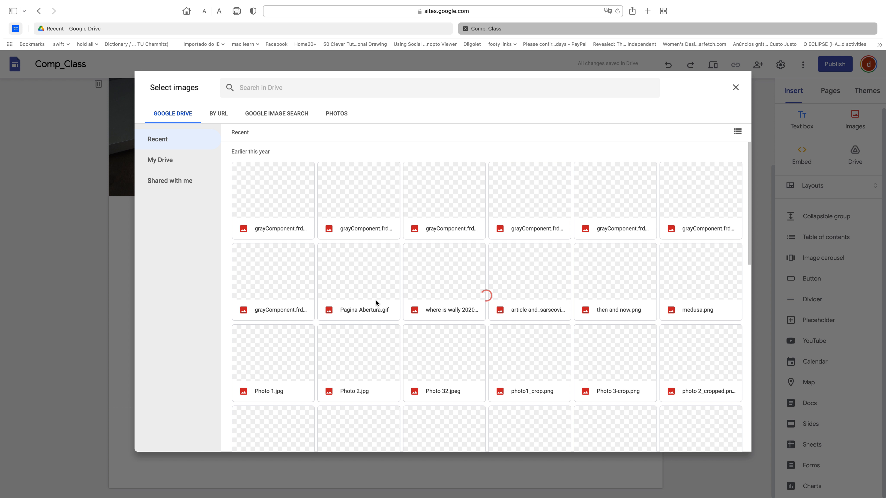
left_click(266, 87)
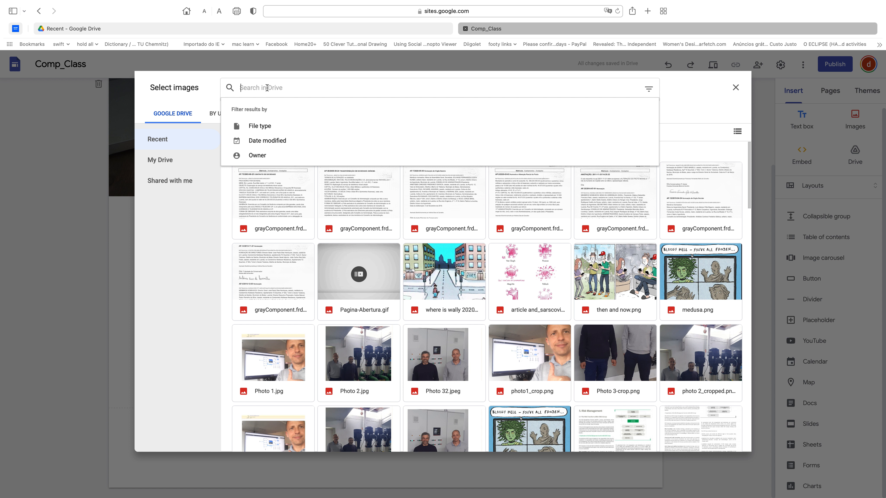
type("f")
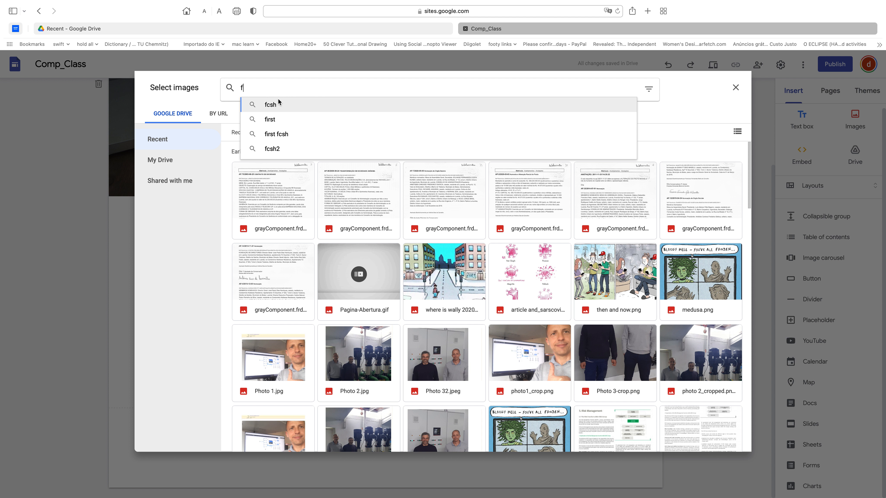
left_click(742, 84)
Search Google Images for "fcsh nova lisboa"
left_click(295, 112)
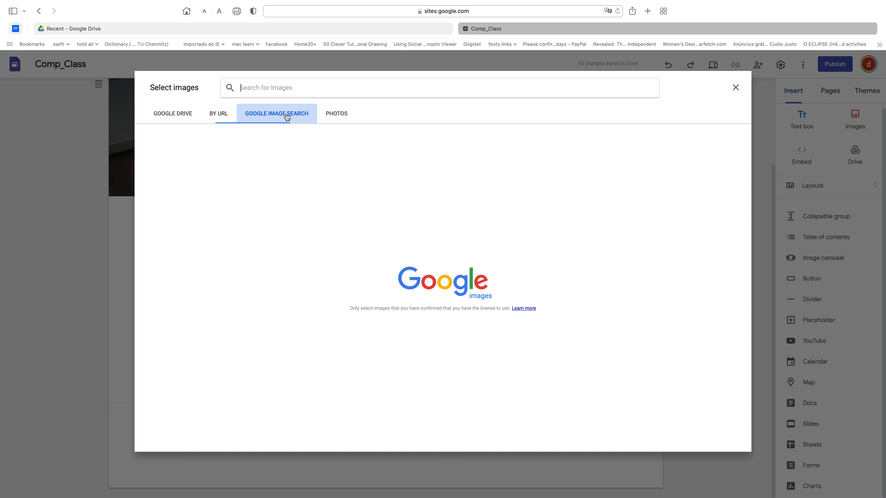
type("fcsg")
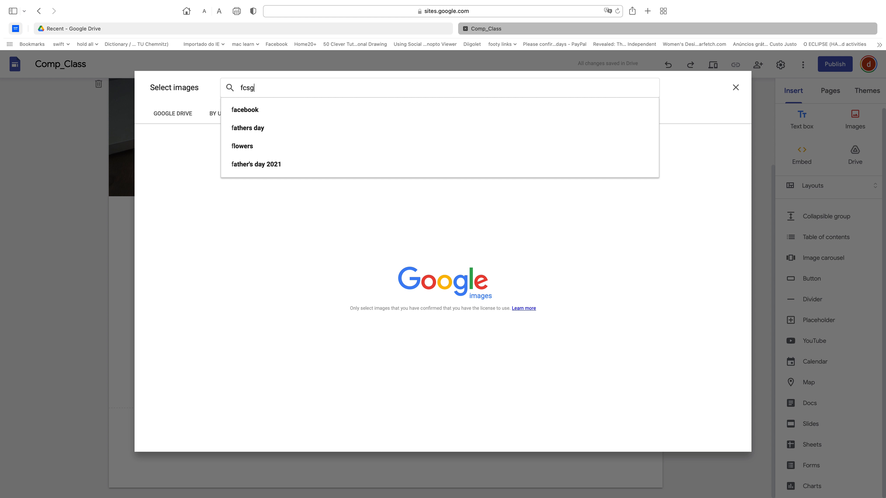
key("BackSpace")
type("h")
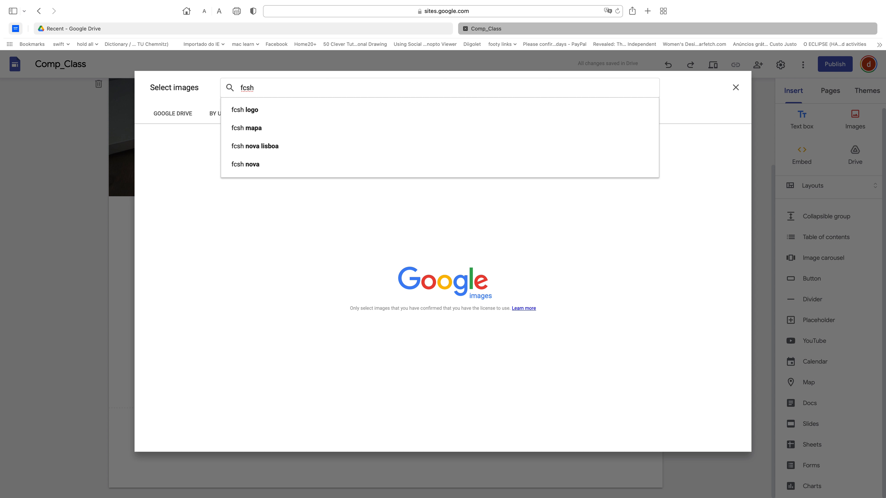
type("nova lisboa")
key("Return")
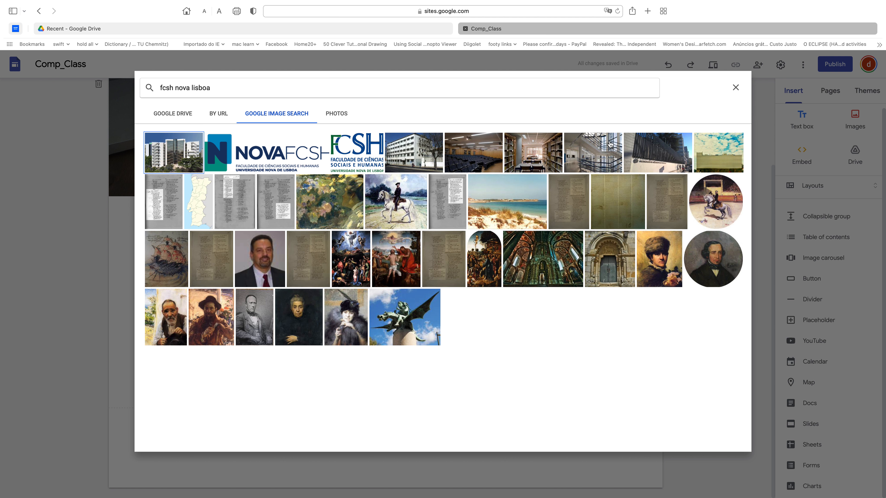
Insert the auditorium photo from the results and move it up into the photo row, beside the interior staircase photo
left_click(485, 159)
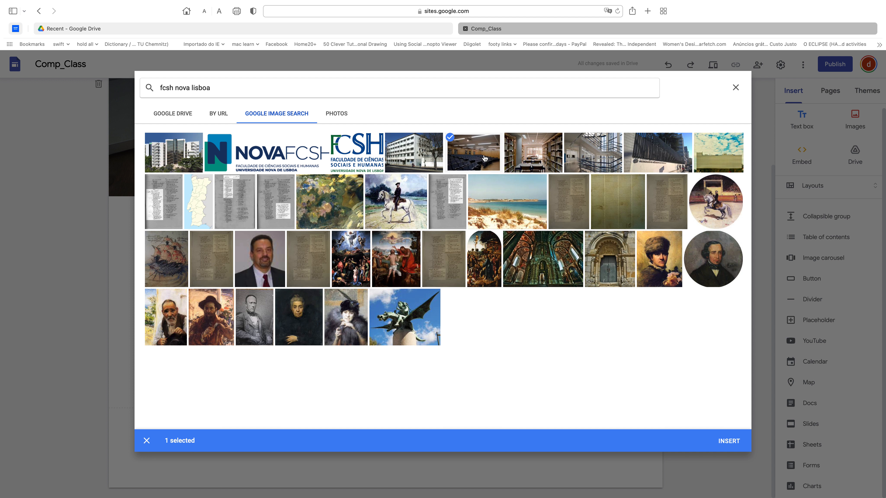
left_click(731, 441)
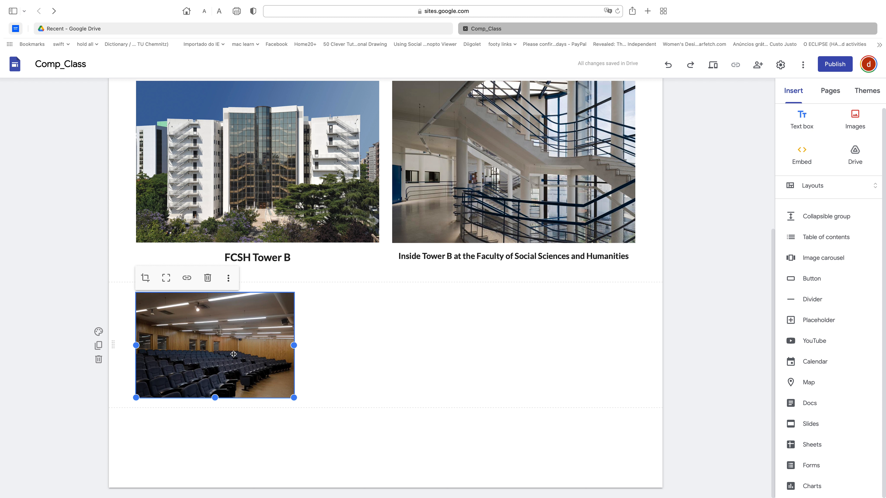
left_click_drag(203, 348, 642, 127)
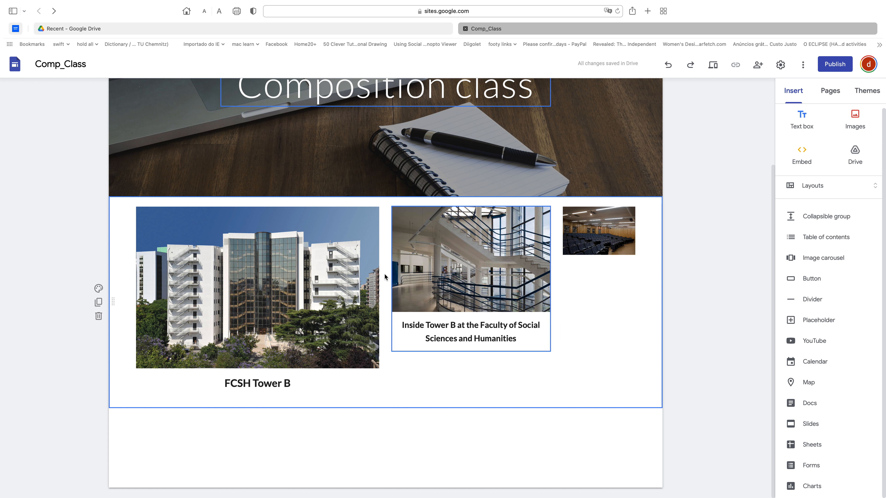
Add the caption "Amphitheatre 1" to the auditorium photo
left_click(586, 254)
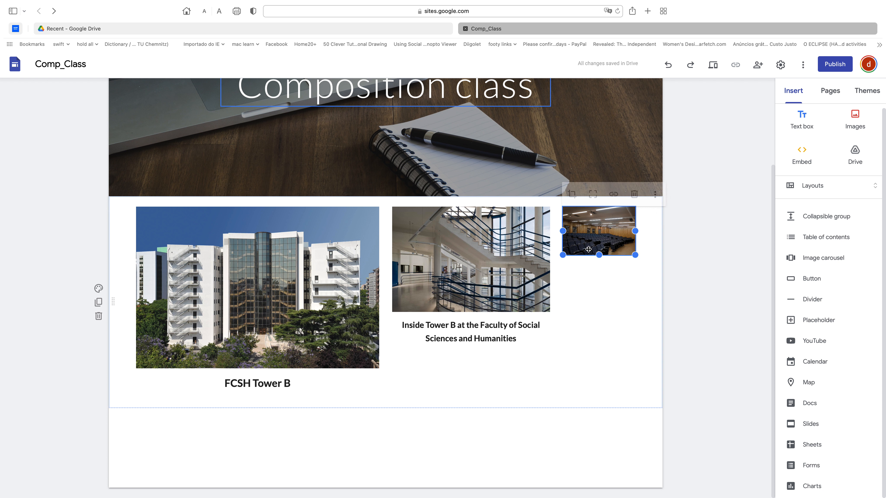
left_click(655, 192)
mouse_move(592, 205)
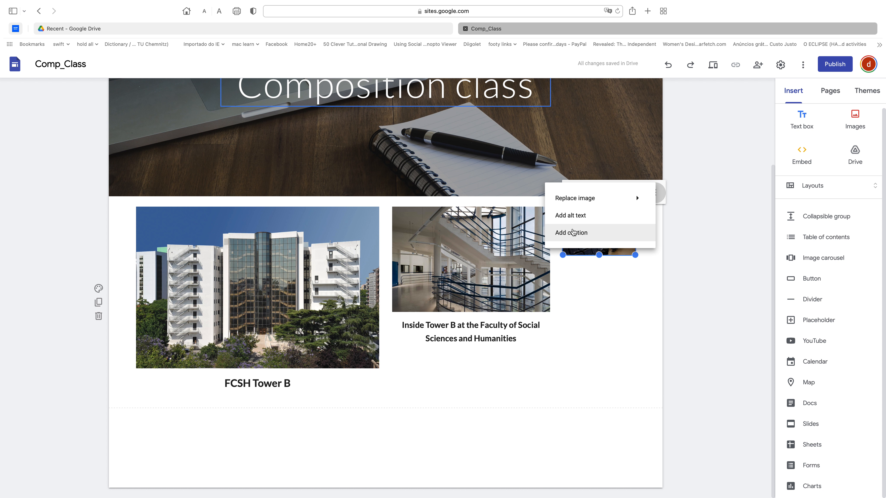
left_click(608, 233)
type("A")
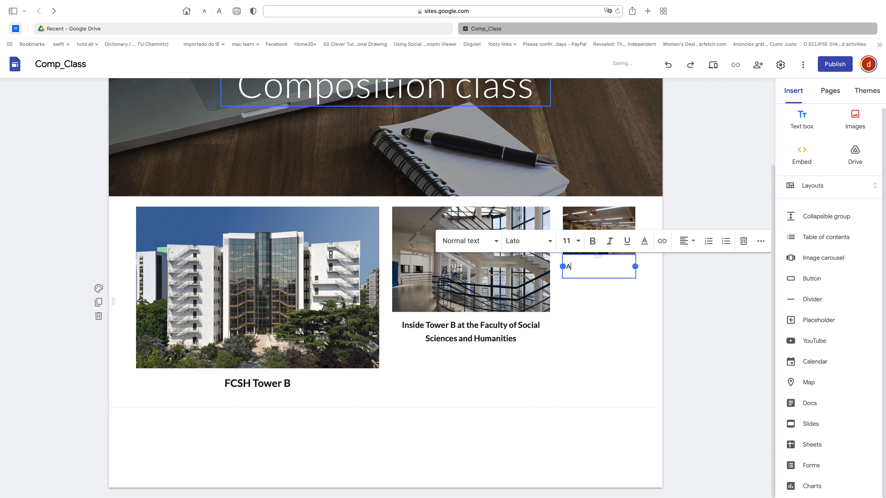
type("mphitheatre 1")
Make the "Amphitheatre 1" caption bold, centre it and set its font size to 14
key("shift+Left")
key("shift+Left")
key("shift+Left")
key("shift+Left")
key("shift+Left")
key("shift+Left")
key("shift+Left")
key("shift+Left")
key("shift+Left")
key("shift+Left")
key("shift+Left")
key("shift+Left")
key("shift+Left")
key("shift+Left")
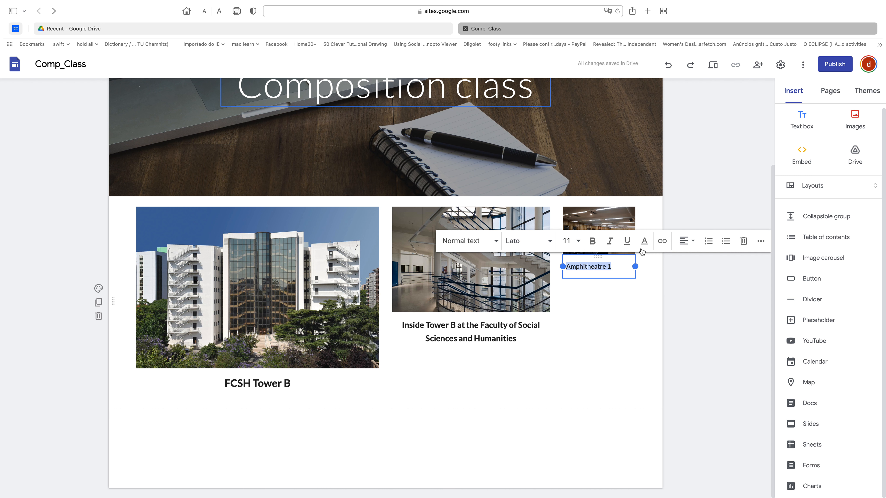
left_click(592, 241)
left_click(694, 244)
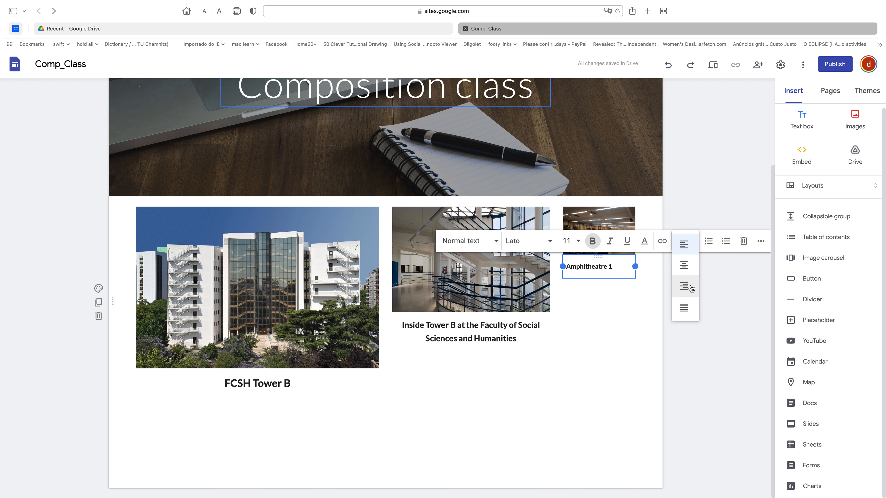
left_click(684, 264)
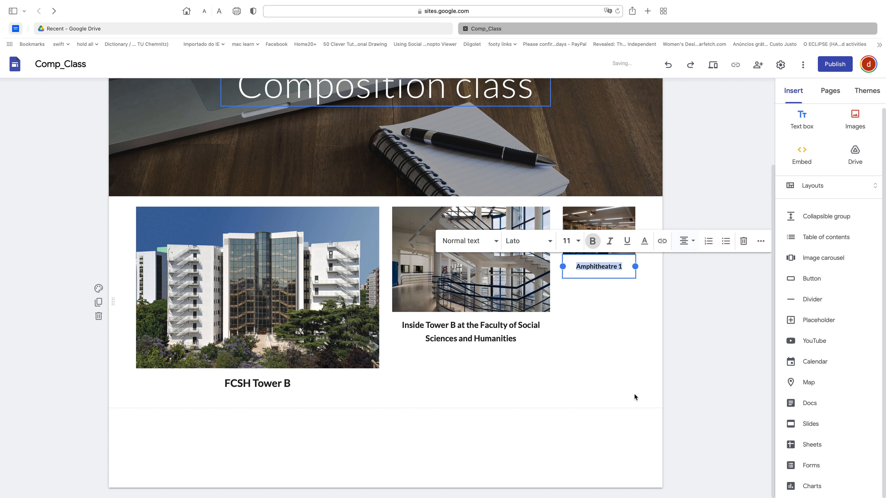
left_click(568, 240)
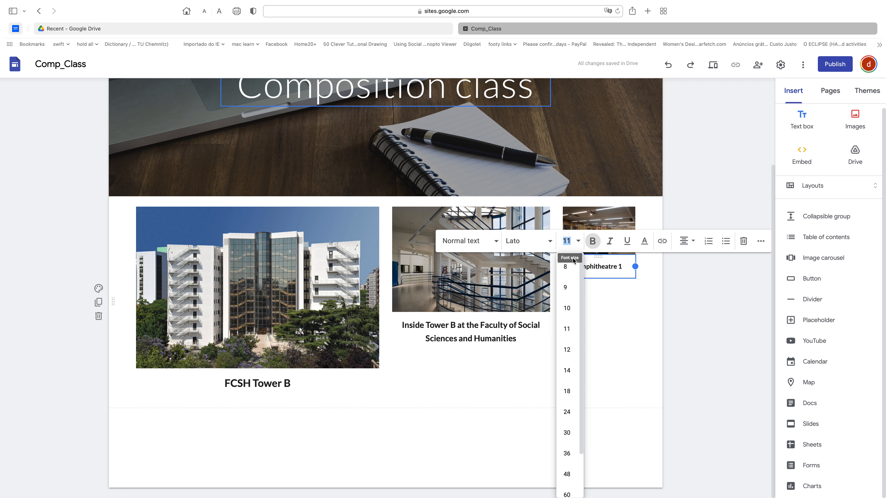
left_click(574, 371)
left_click(600, 384)
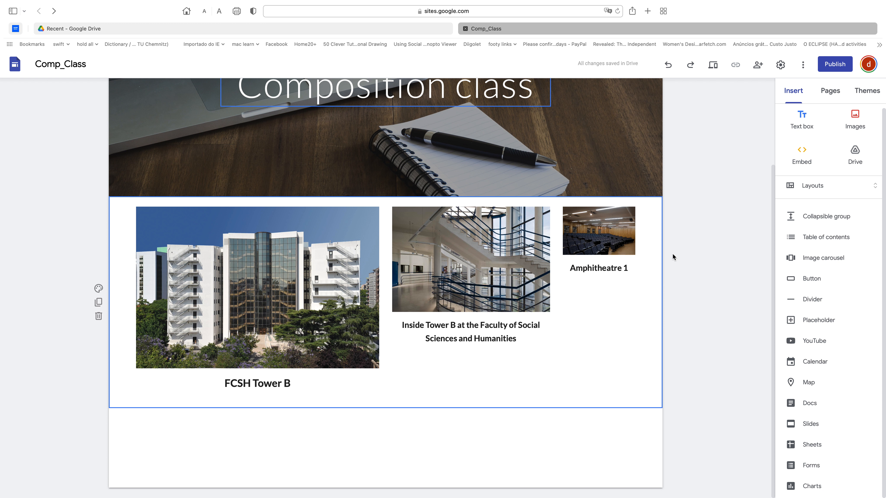
left_click(225, 446)
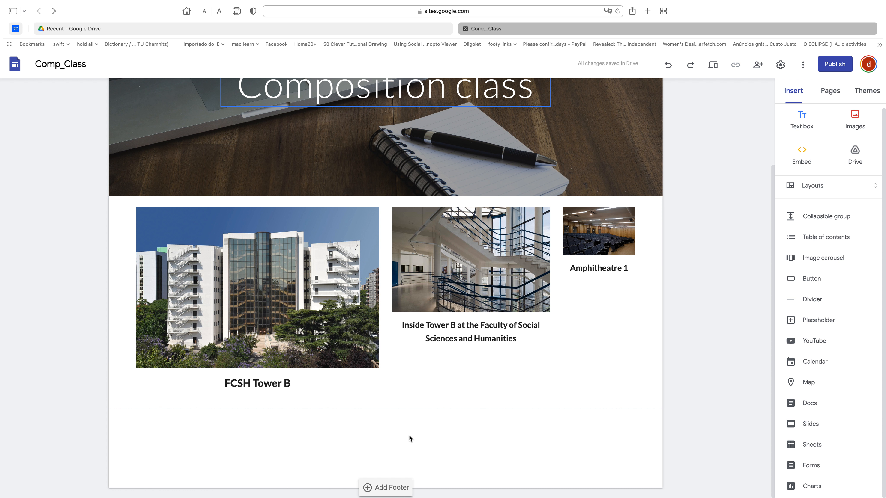
double_click(134, 421)
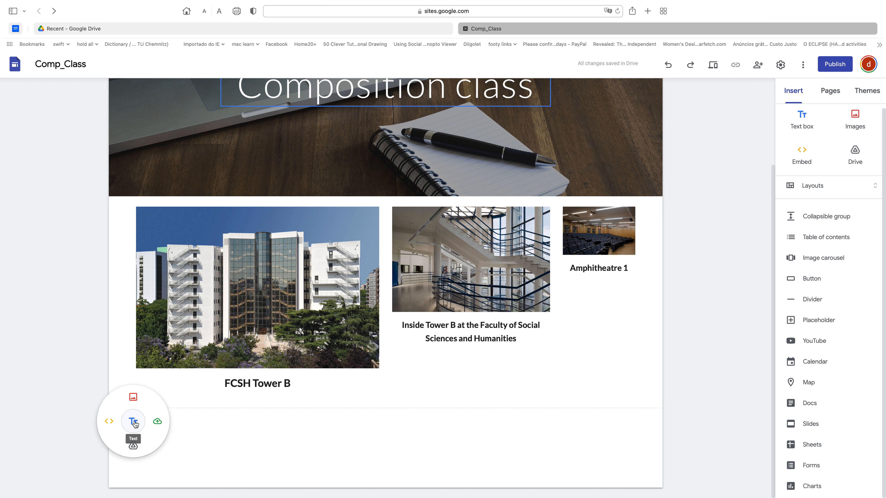
left_click(133, 399)
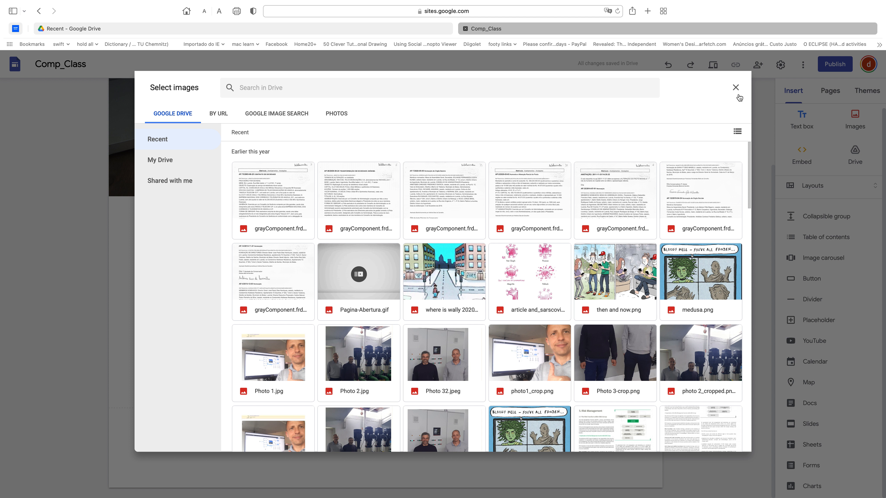
left_click(736, 88)
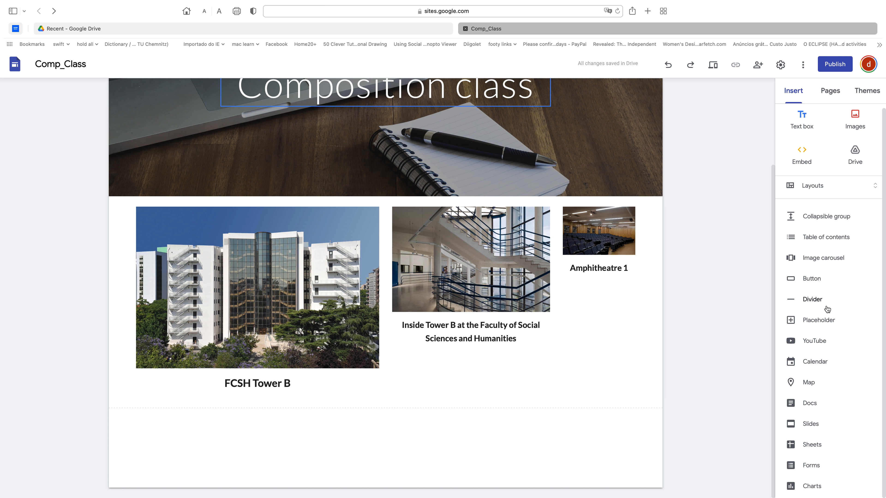
Insert a map below the photo row, locating it by the faculty's street address in Lisbon
left_click(808, 387)
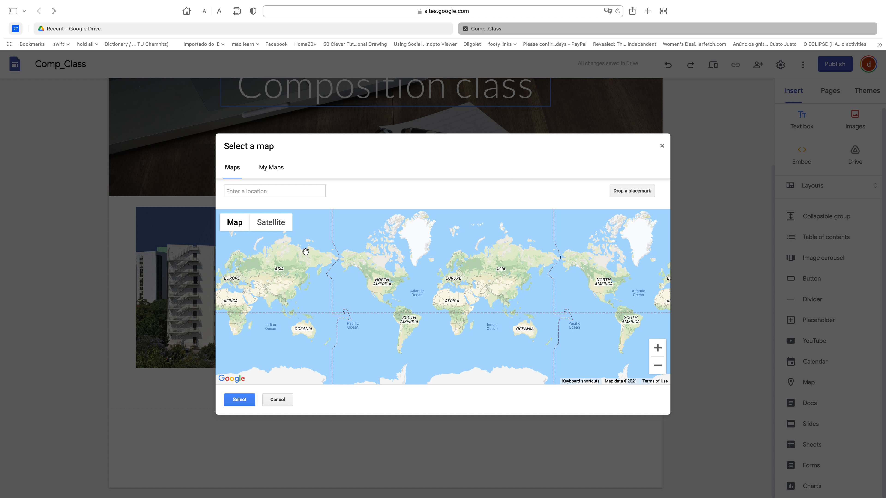
left_click(268, 191)
type("av ")
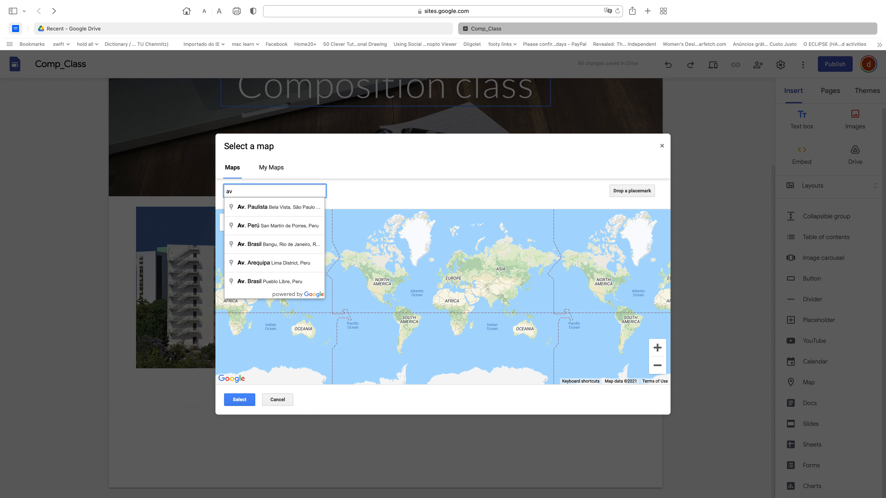
type("ber")
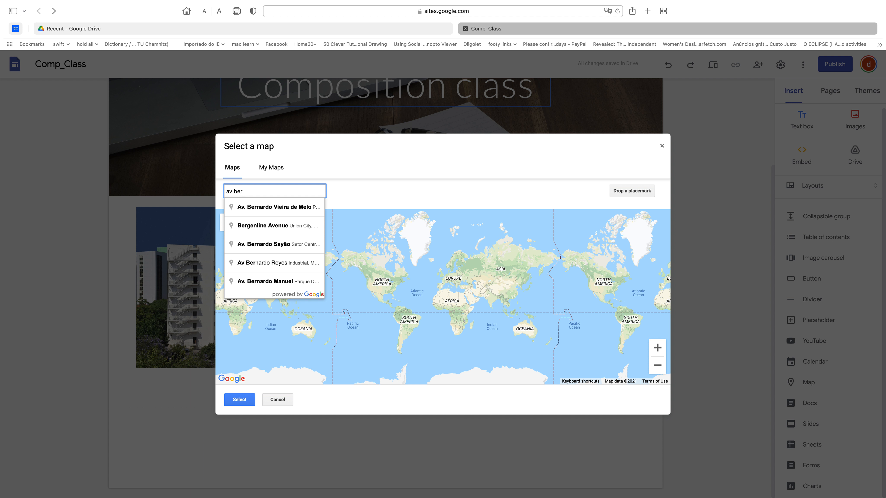
type("na ")
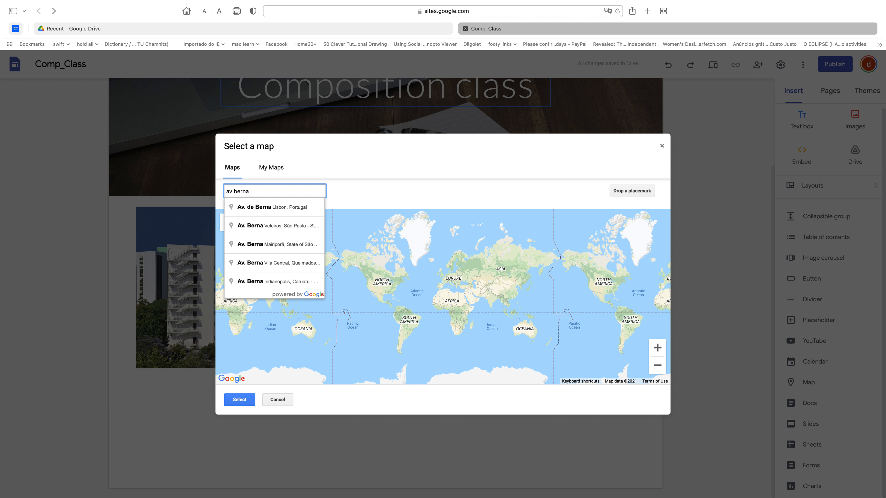
type("26")
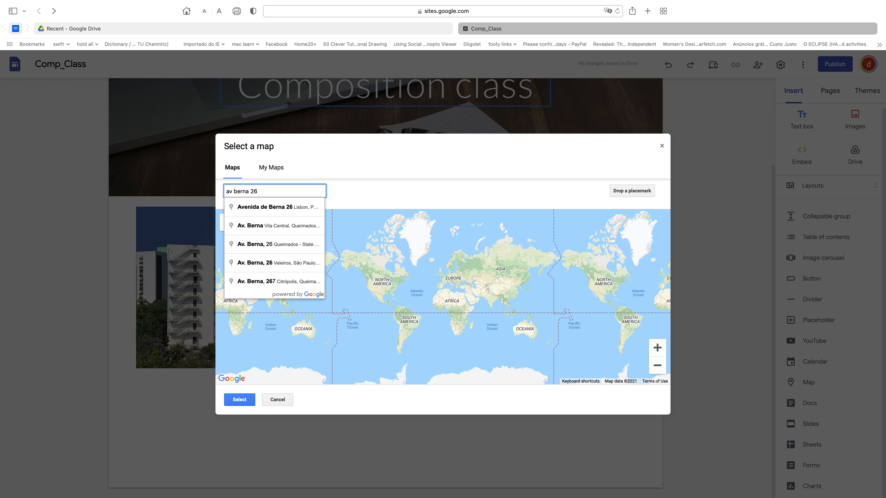
left_click(289, 209)
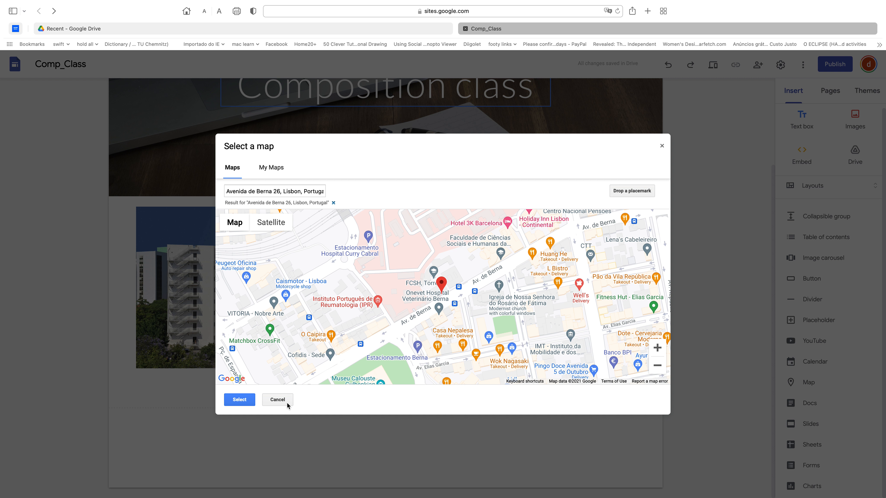
left_click(233, 402)
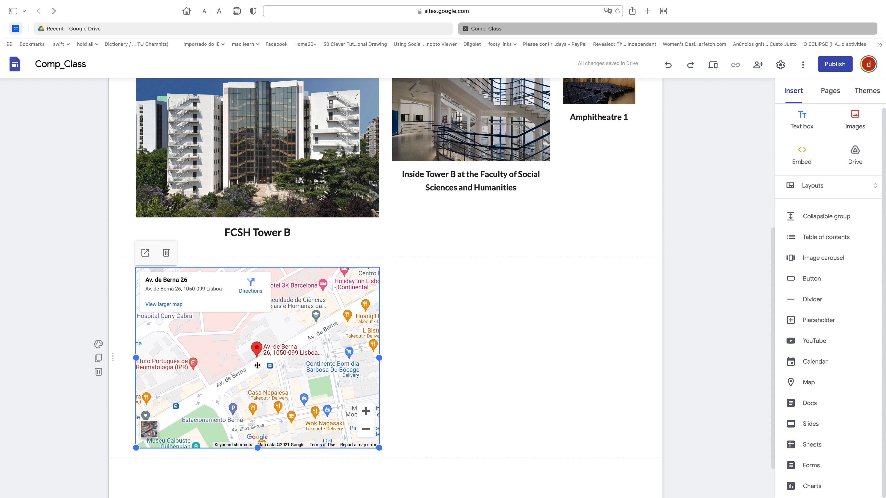
scroll(257, 365, "down", 3)
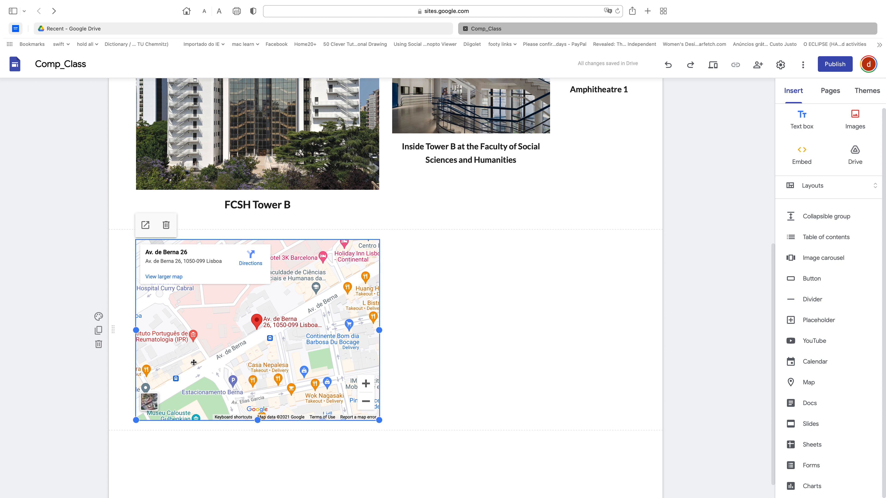
scroll(187, 359, "down", 1)
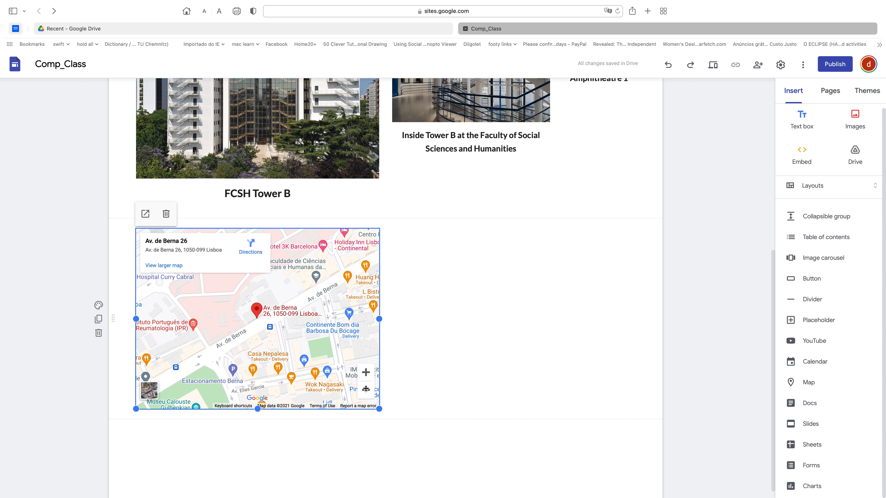
left_click(158, 435)
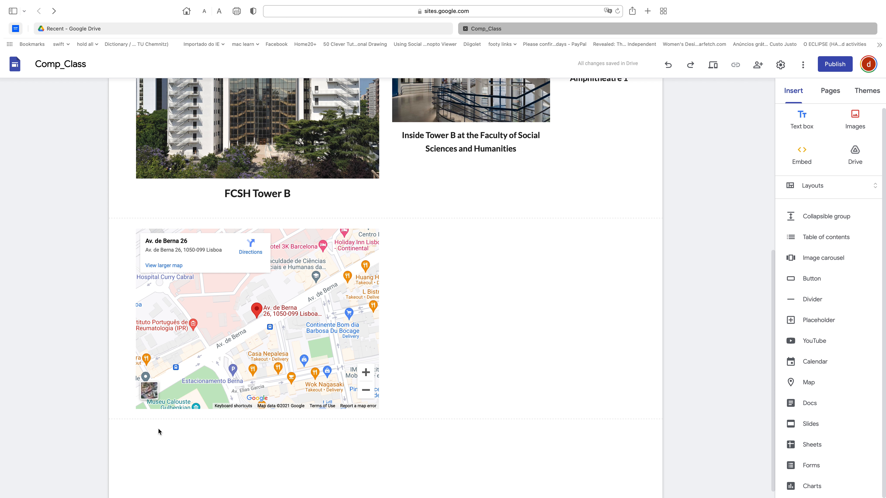
double_click(189, 415)
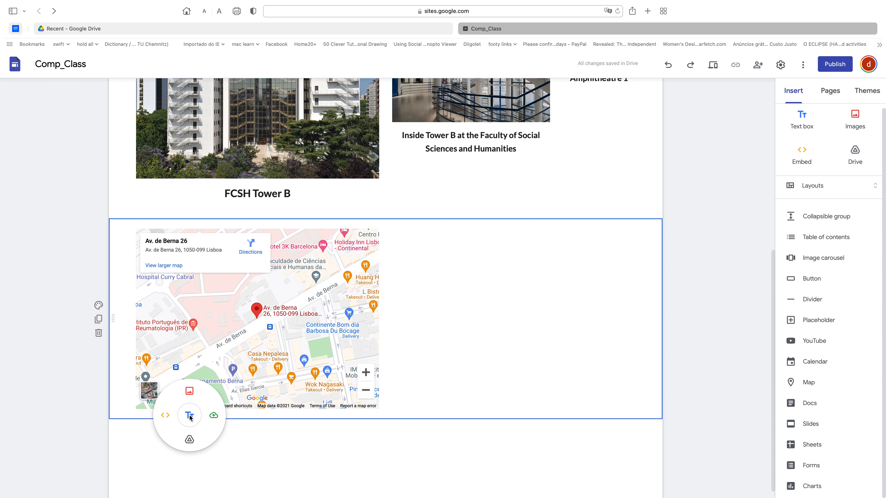
left_click(405, 402)
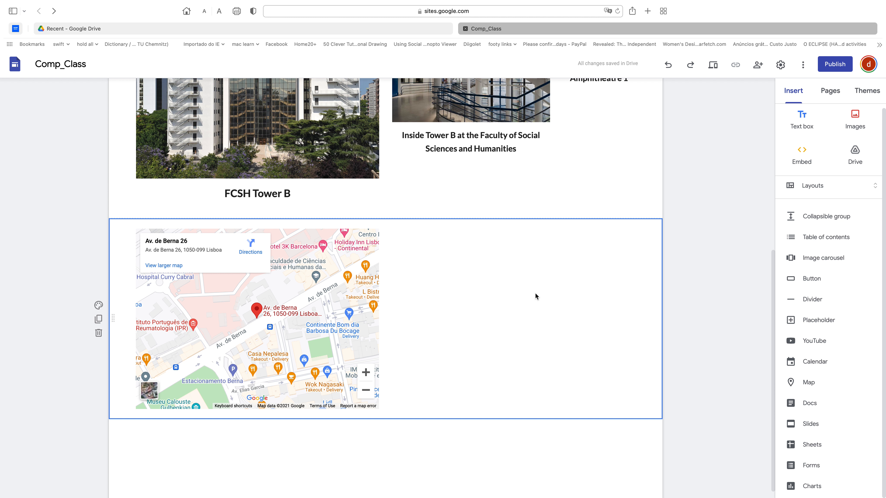
Add a text box beside the map and write "Location of" about halfway down, with blank lines above and below
double_click(483, 270)
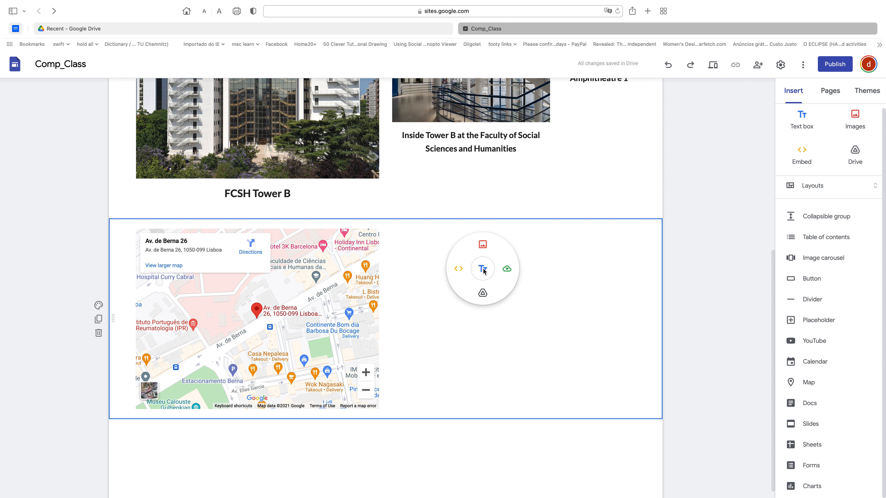
left_click(483, 269)
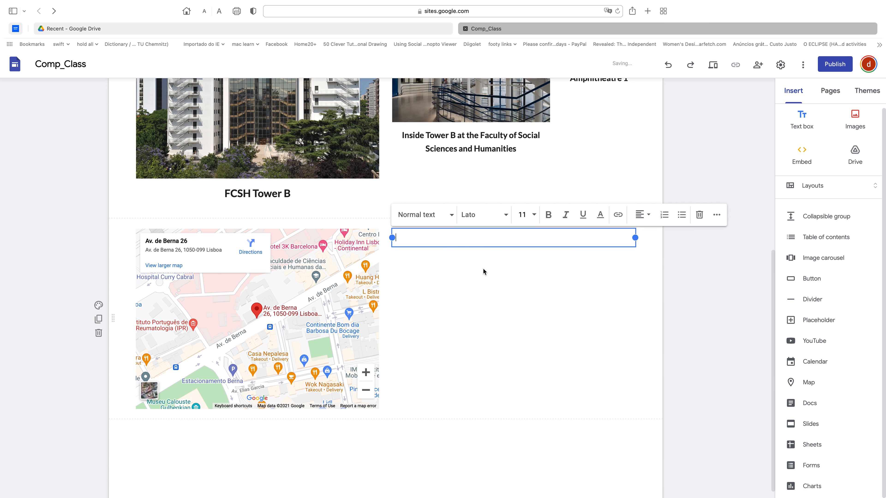
key("Return")
key("Return")
key("Return")
key("Return")
key("Return")
key("Return")
key("Return")
key("Return")
key("Return")
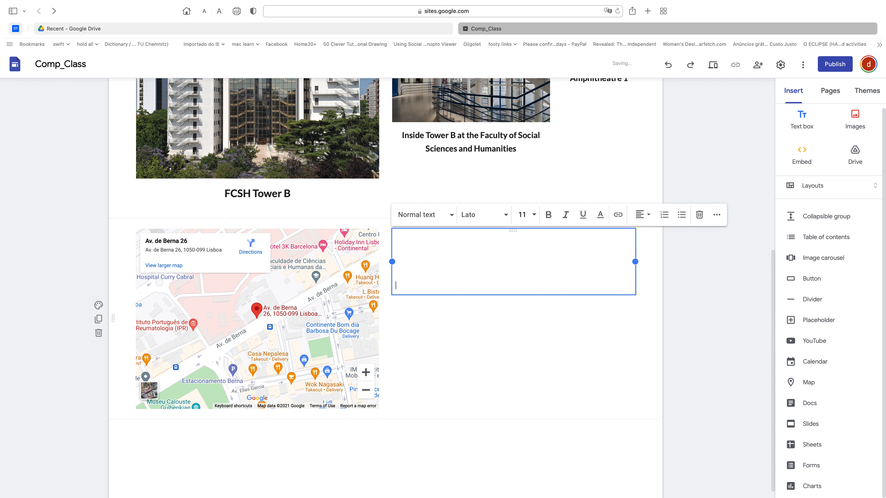
key("Up")
key("Up")
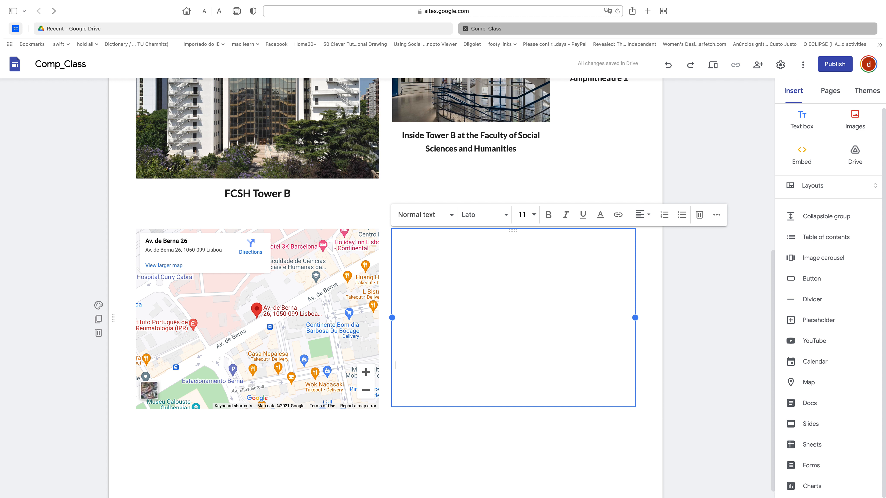
type("Location of")
Copy "Faculty of Social Sciences and Humanities" from the interior staircase caption and paste it after "Location of" beside the map
left_click(471, 137)
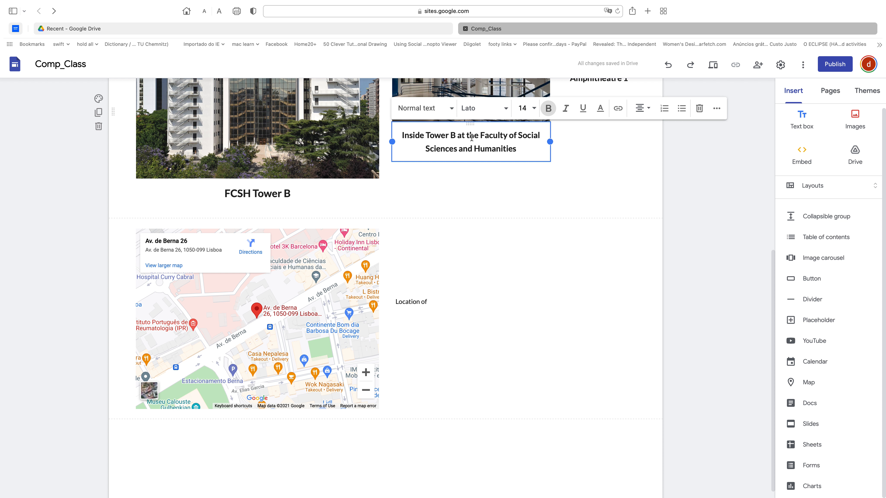
left_click_drag(467, 137, 517, 149)
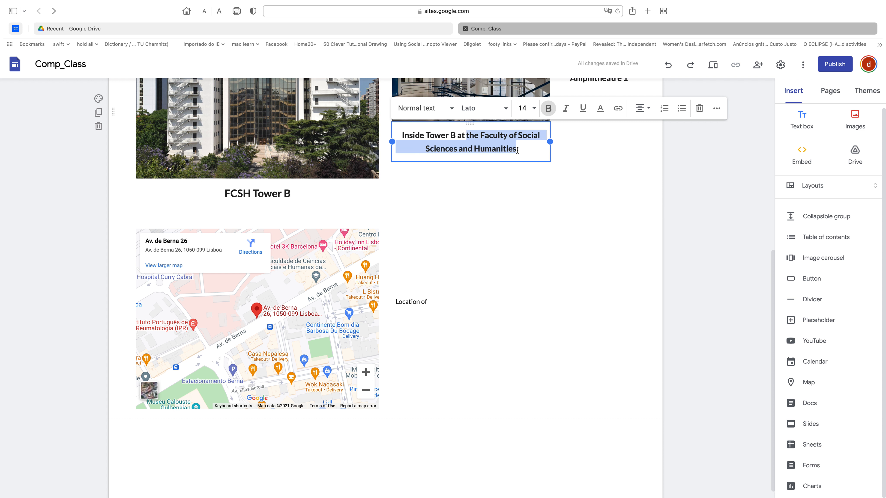
left_click(443, 302)
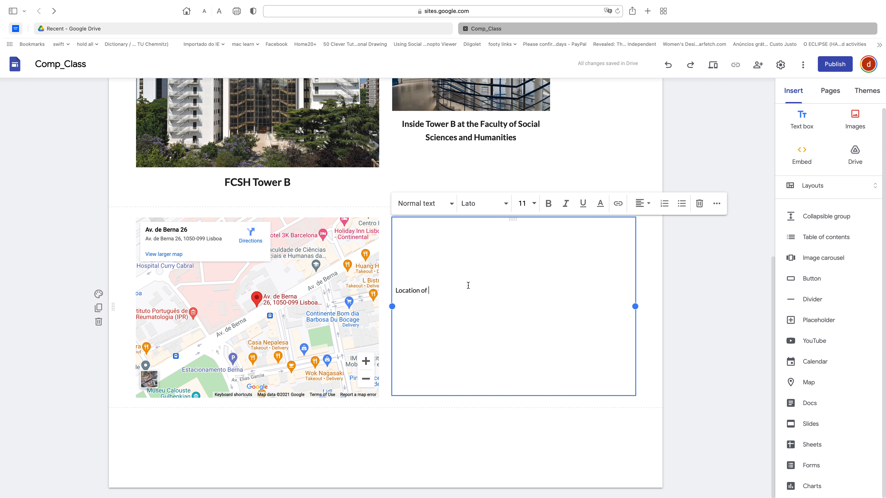
left_click(482, 124)
left_click_drag(482, 124, 518, 139)
key("super+c")
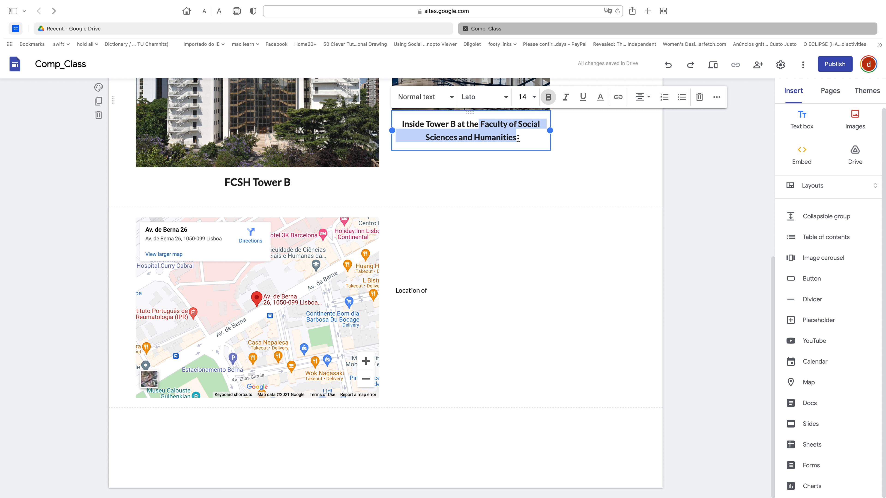
left_click(447, 290)
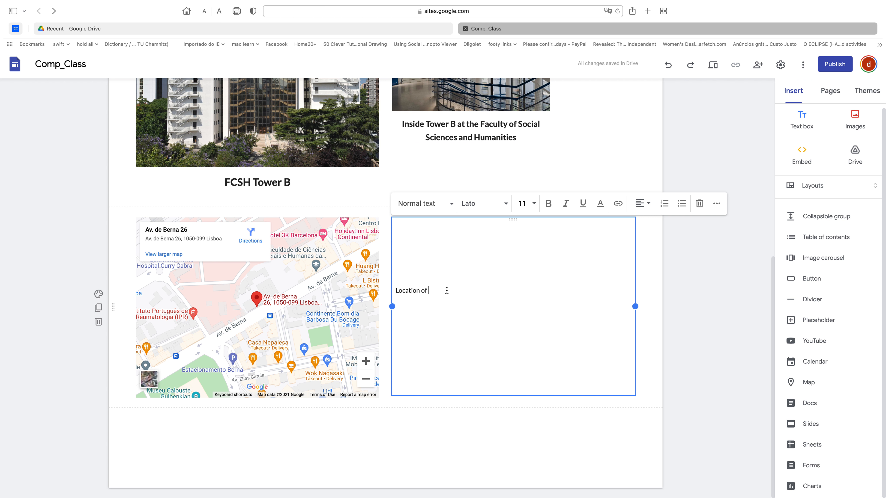
key("super+v")
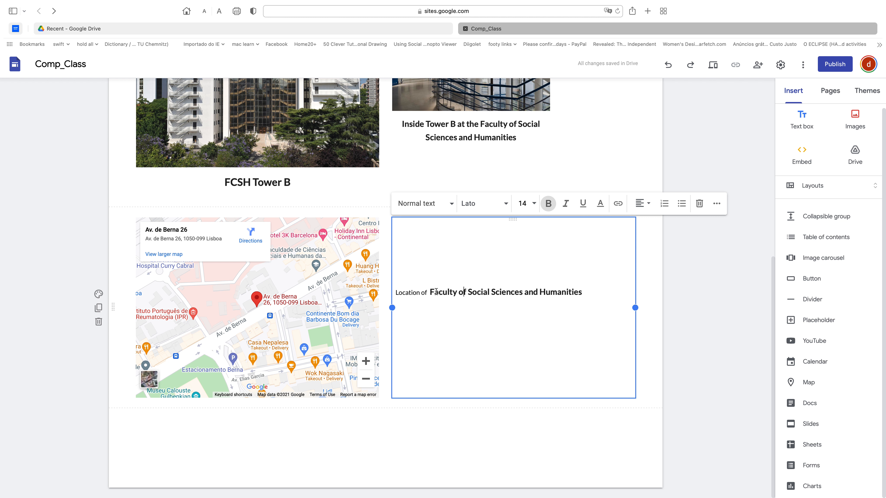
Rewrite the text beside the map as "Location of the Faculty of Social Sciences and Humanities", all in the pasted text's bold formatting
left_click(433, 293)
type("Location of the F")
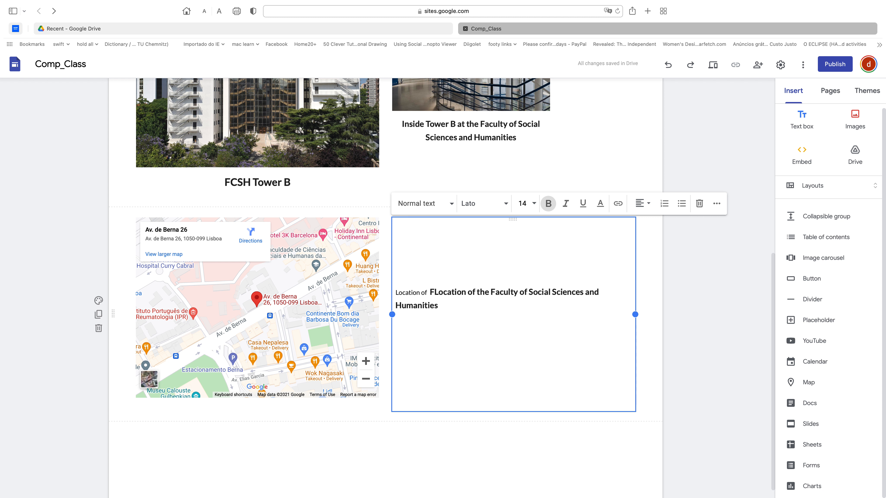
key("BackSpace")
key("BackSpace")
key("BackSpace")
key("BackSpace")
key("BackSpace")
key("BackSpace")
key("BackSpace")
key("BackSpace")
key("BackSpace")
key("BackSpace")
key("BackSpace")
key("BackSpace")
key("BackSpace")
left_click(285, 466)
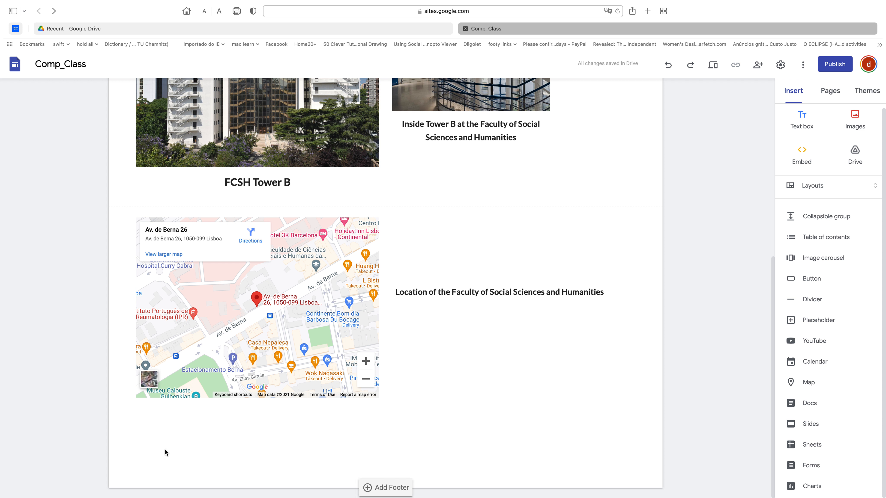
Start a web embed in the empty area below the map, view the embed code option, and return to embedding by URL
double_click(161, 439)
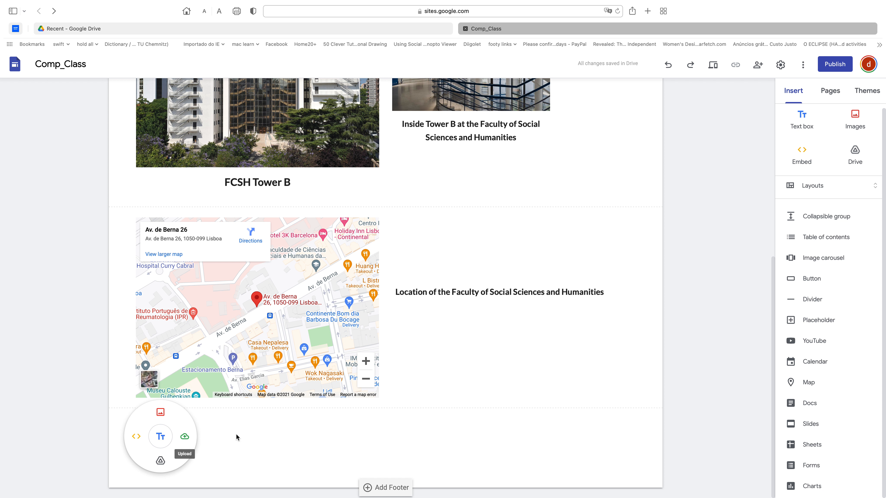
left_click(135, 439)
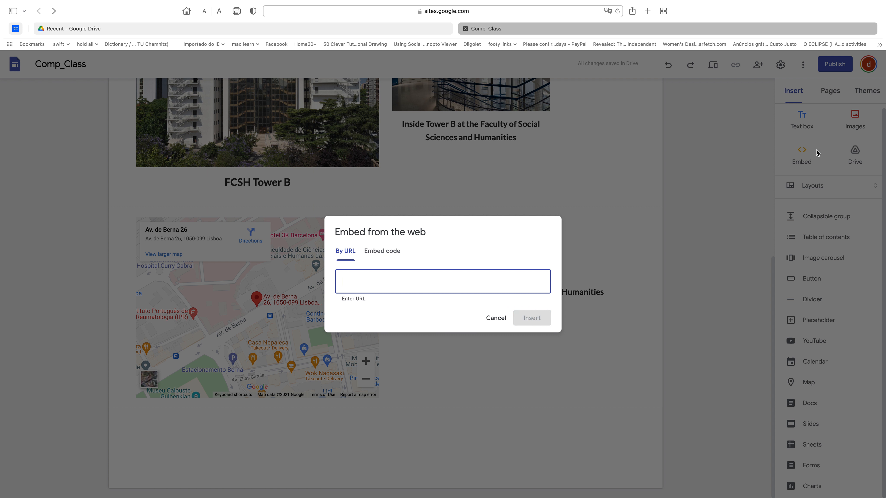
left_click(389, 252)
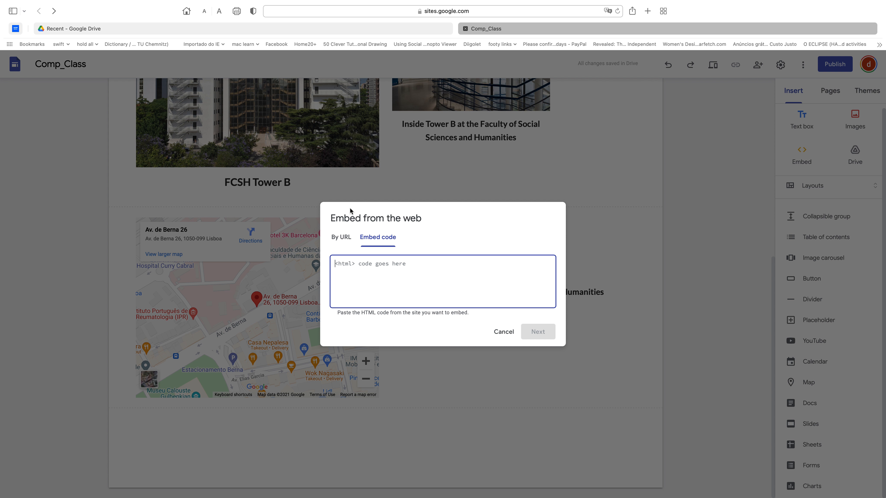
left_click(344, 245)
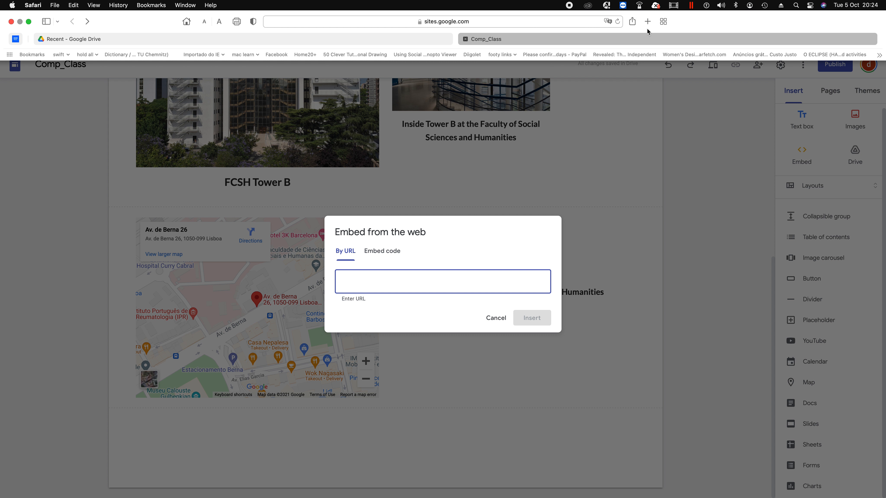
Open the BBC homepage in a new browser tab, consent to its data-sharing request, and copy the page address
left_click(648, 22)
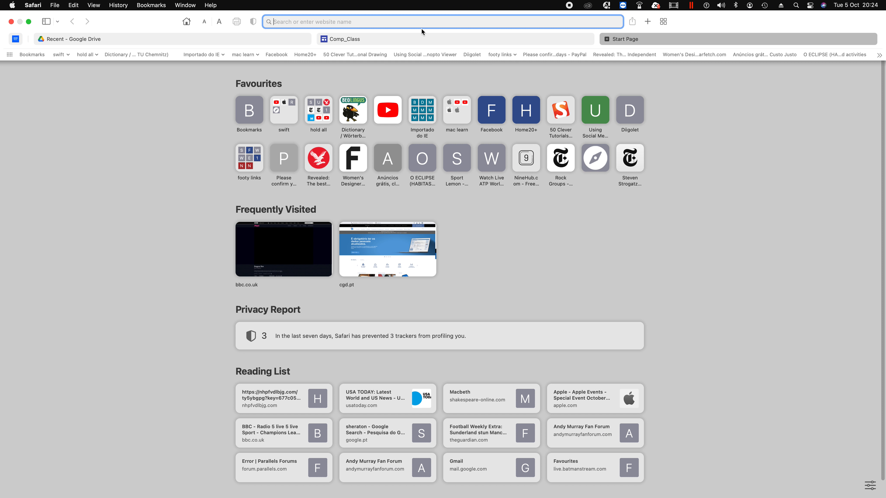
type("bbc")
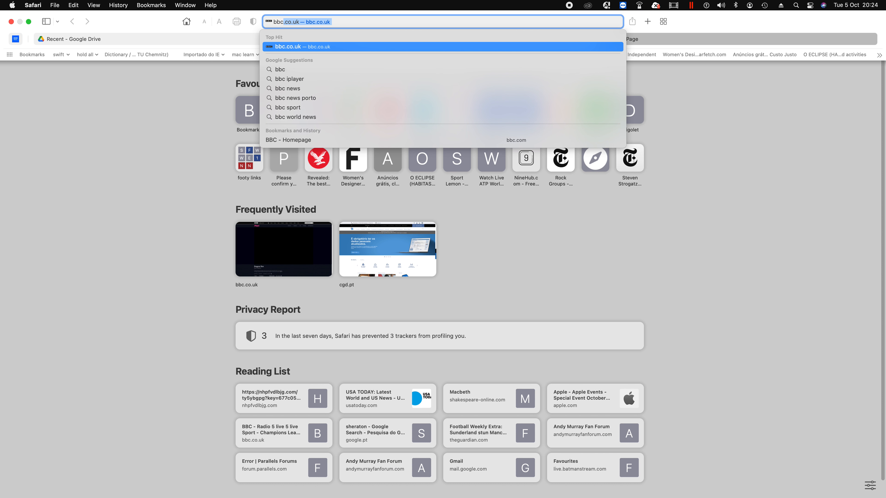
key("Return")
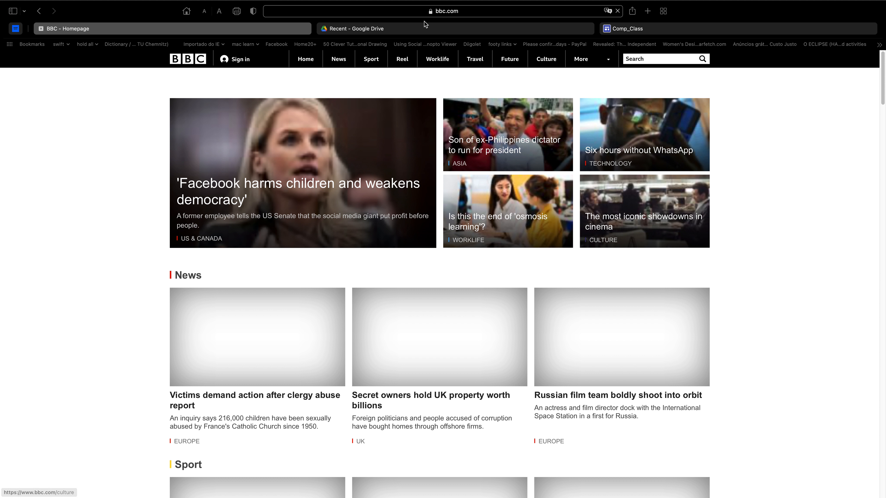
left_click(461, 14)
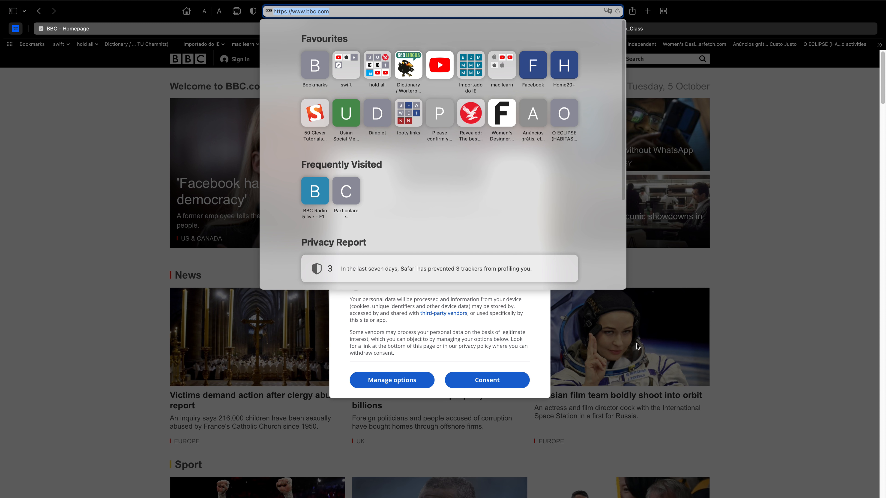
left_click(757, 290)
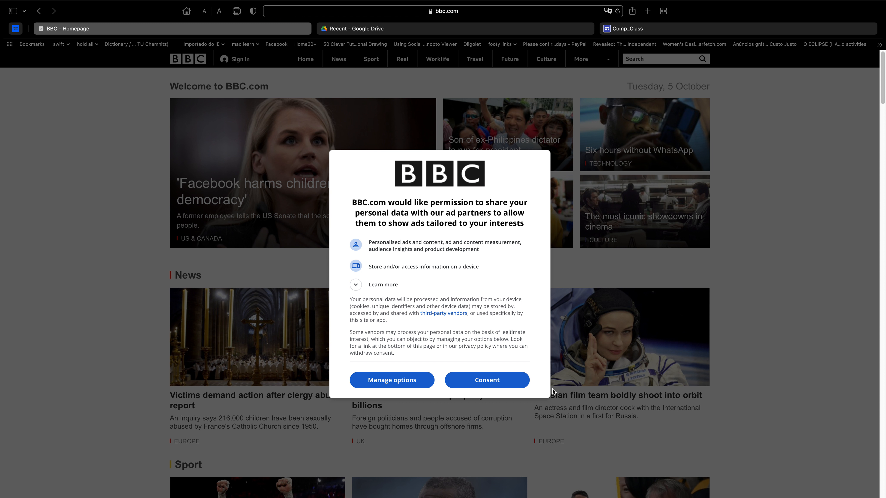
left_click(490, 382)
left_click(445, 13)
key("super+c")
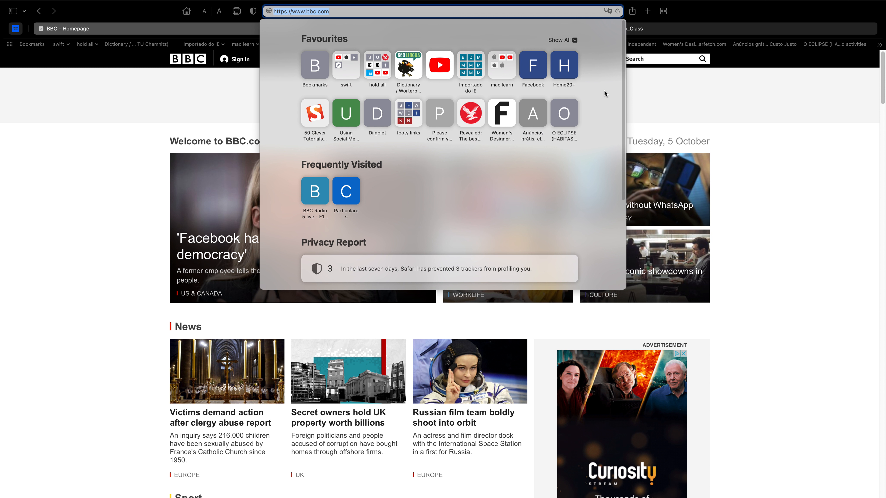
left_click(818, 220)
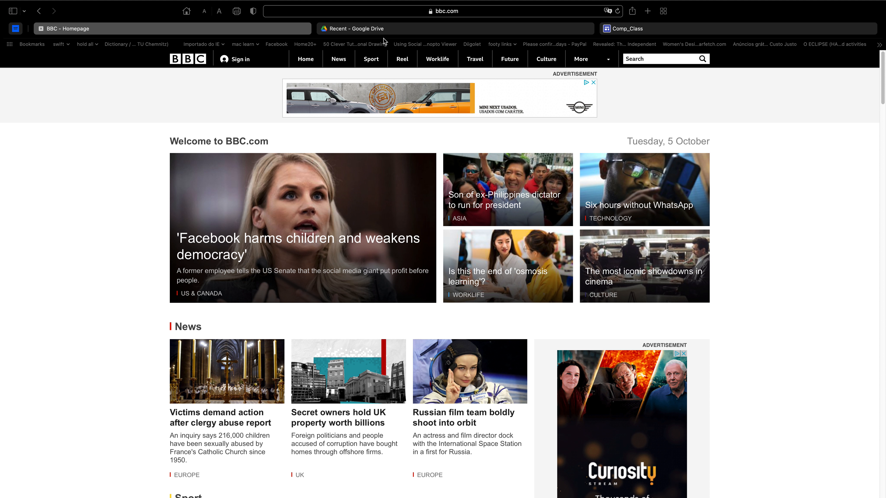
left_click(624, 31)
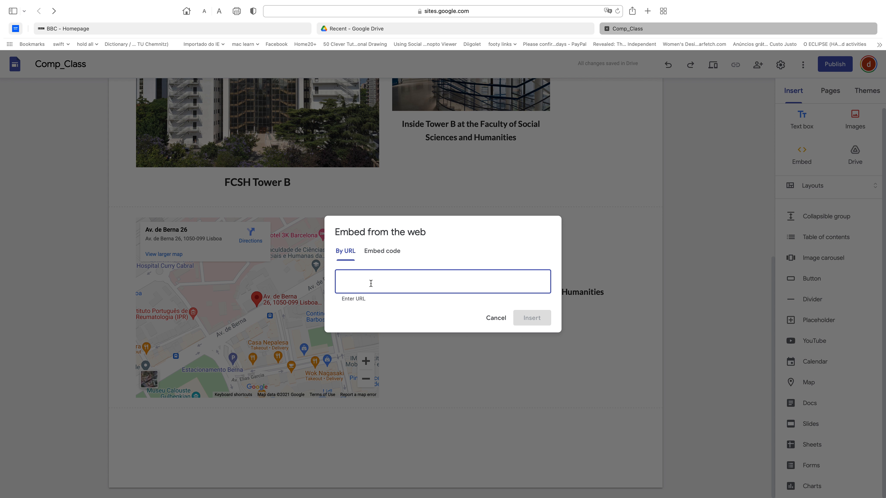
key("super+v")
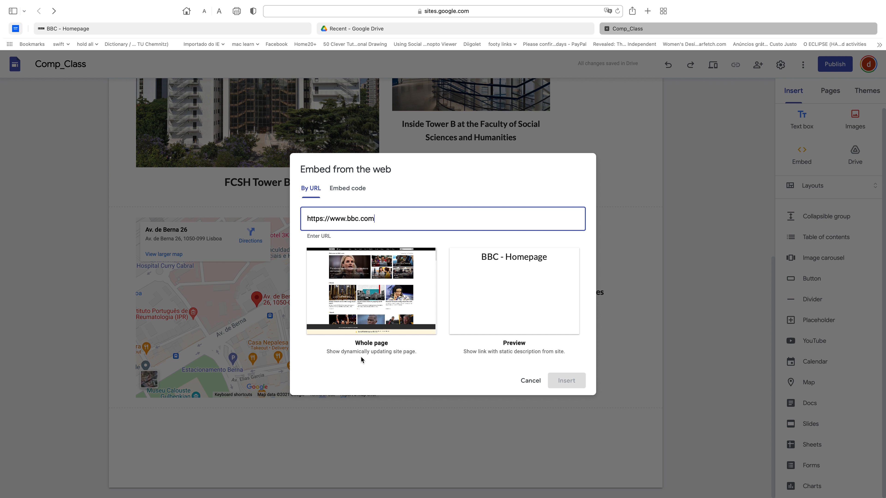
left_click(382, 309)
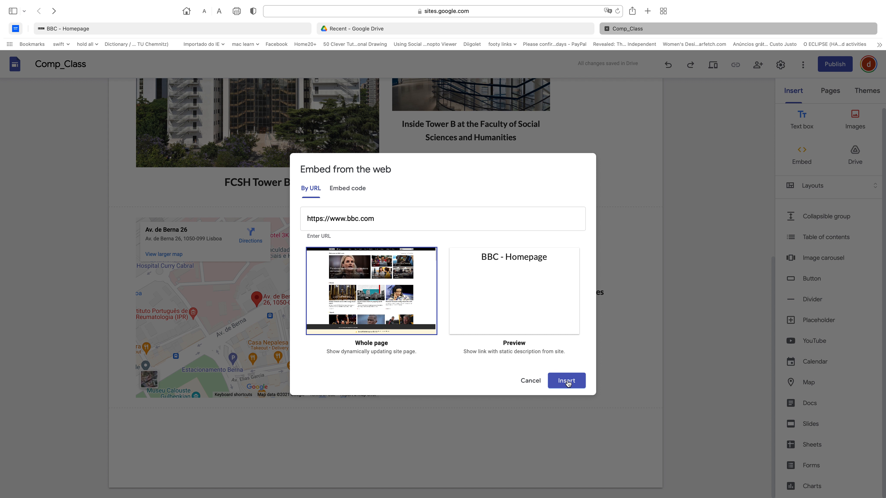
left_click(567, 381)
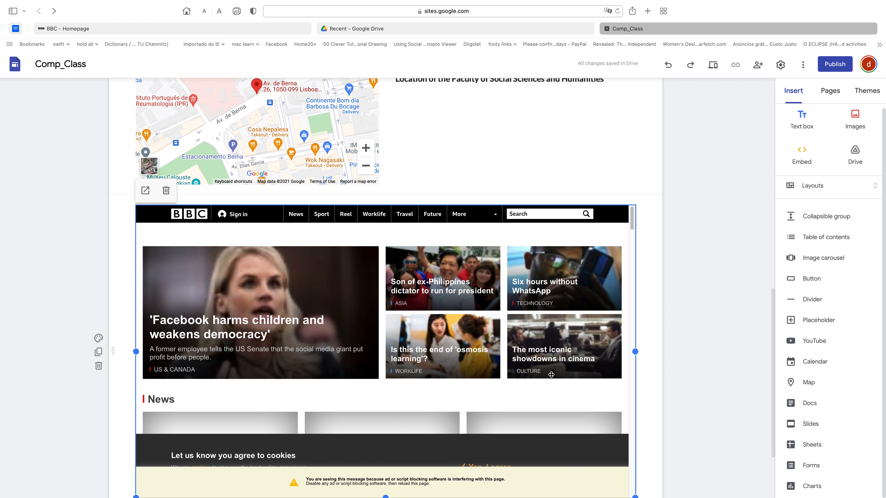
Resize the embedded BBC page below the map to a shorter frame, slightly narrower than the full content width
scroll(400, 384, "down", 3)
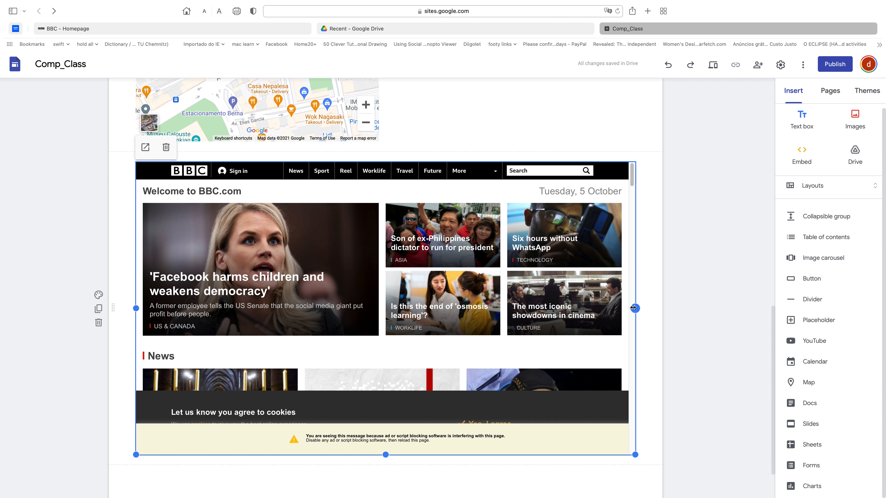
left_click_drag(634, 455, 381, 401)
left_click_drag(313, 397, 583, 330)
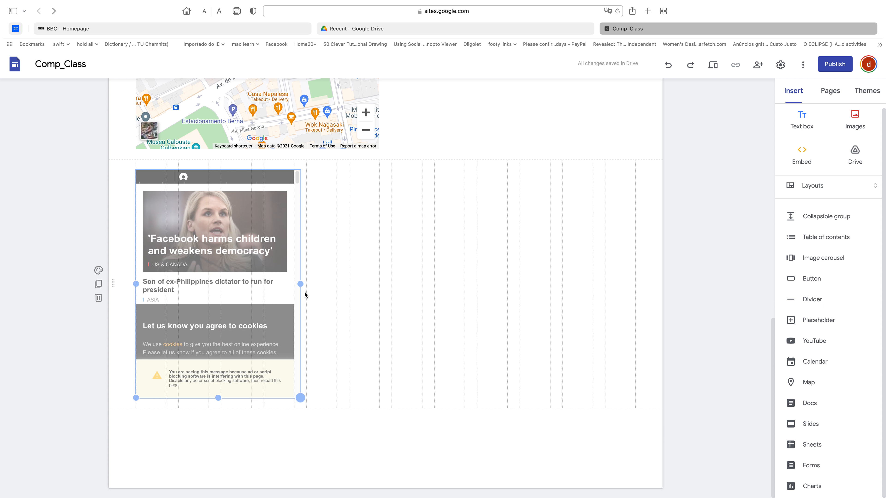
left_click_drag(298, 329, 302, 287)
left_click_drag(208, 302, 447, 358)
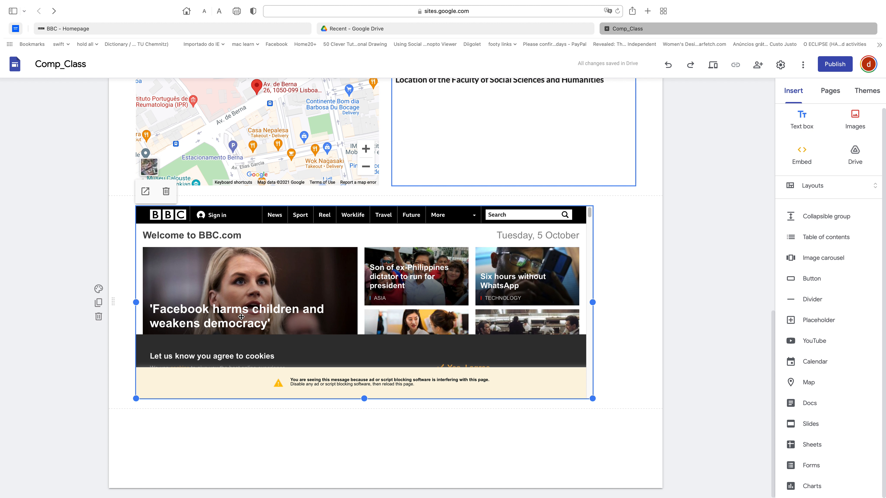
Narrow the BBC embed to a slim column and widen it out to the full content width of its section
left_click_drag(592, 302, 295, 316)
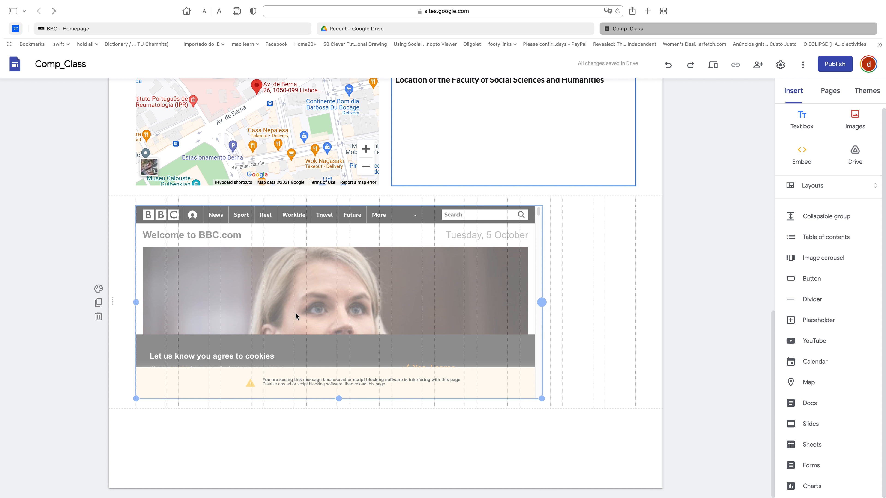
left_click_drag(488, 337, 300, 305)
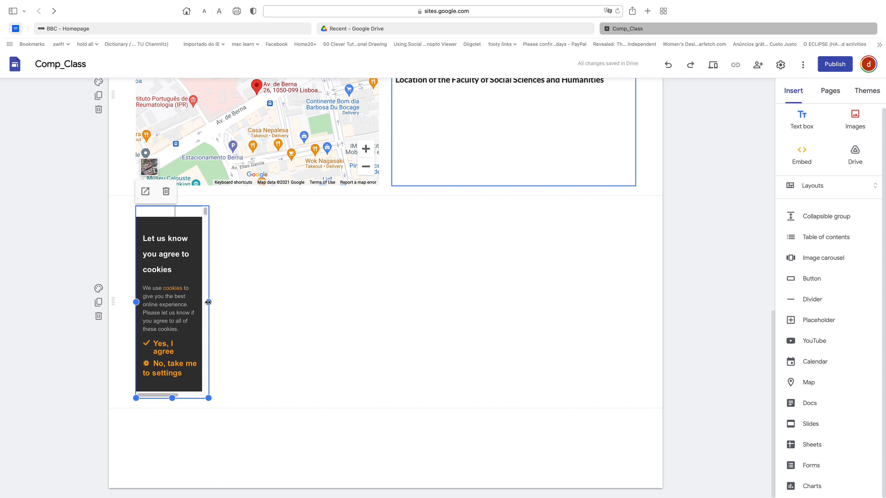
left_click_drag(208, 302, 588, 350)
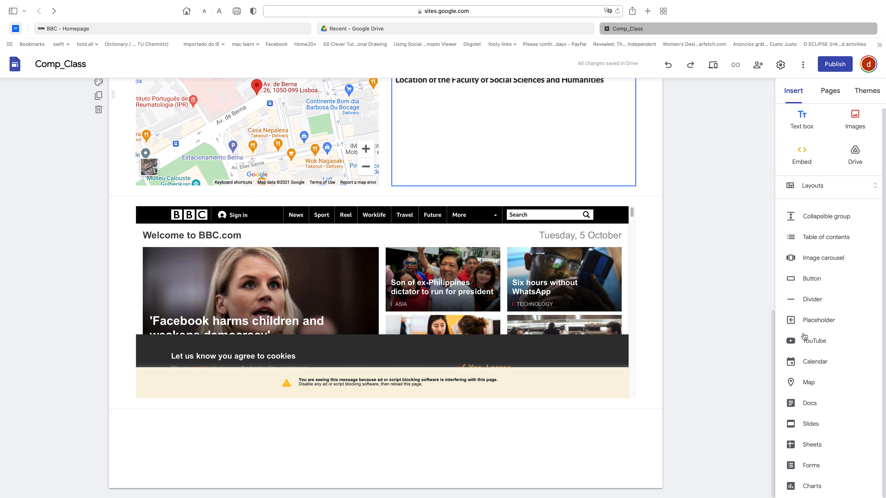
Search YouTube for "testifying about facebook" and insert the video "WATCH: Facebook Whistle Blower Testify Before Congress - Livestream" below the BBC embed
left_click(814, 344)
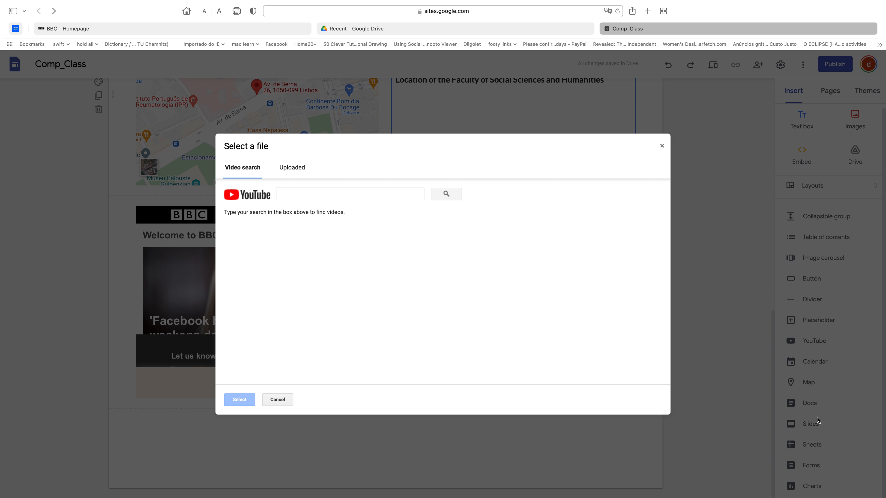
left_click(305, 194)
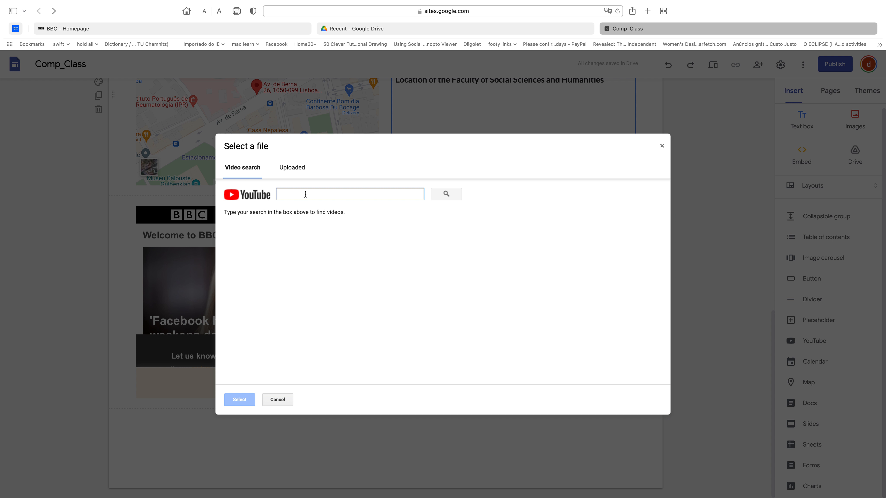
type("te")
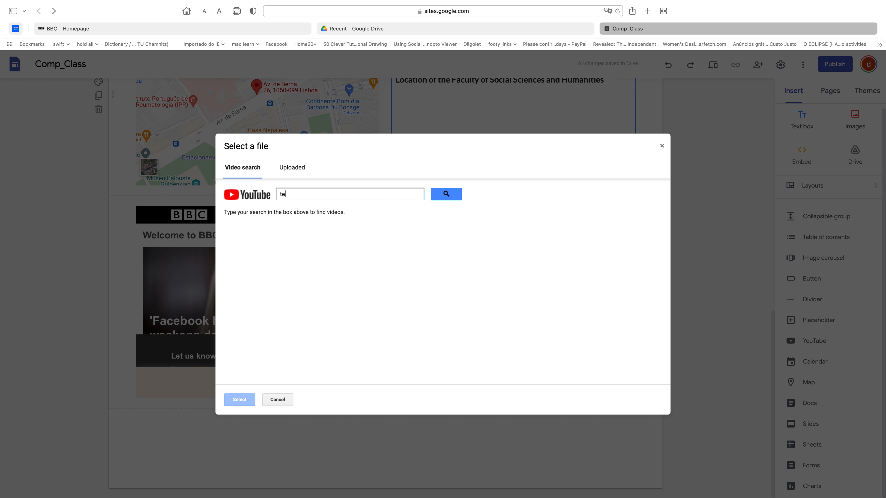
type("stifying about facebook")
key("Return")
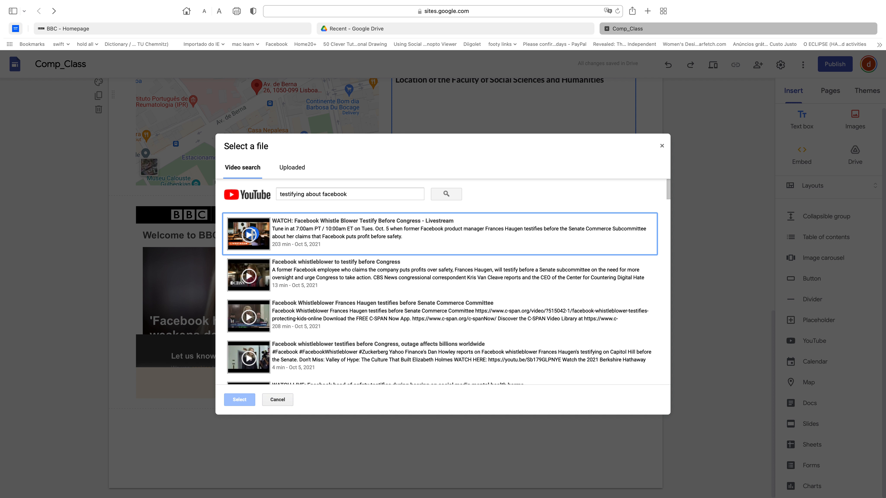
left_click(374, 225)
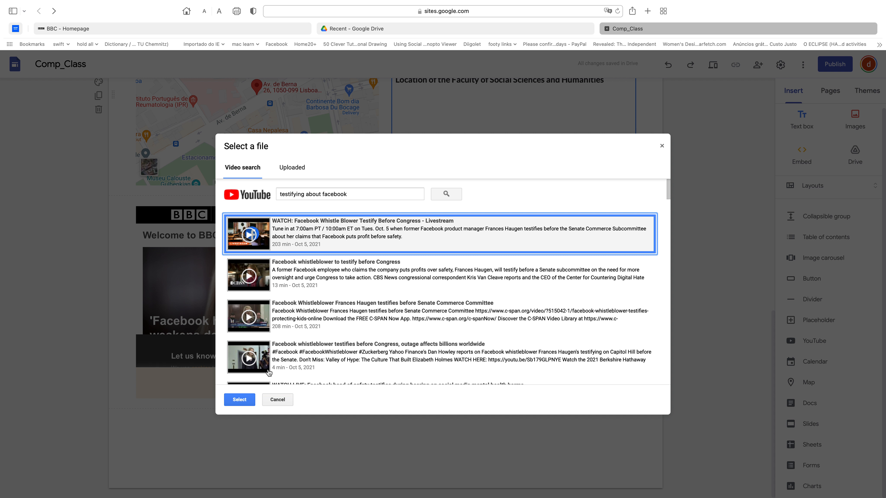
left_click(239, 400)
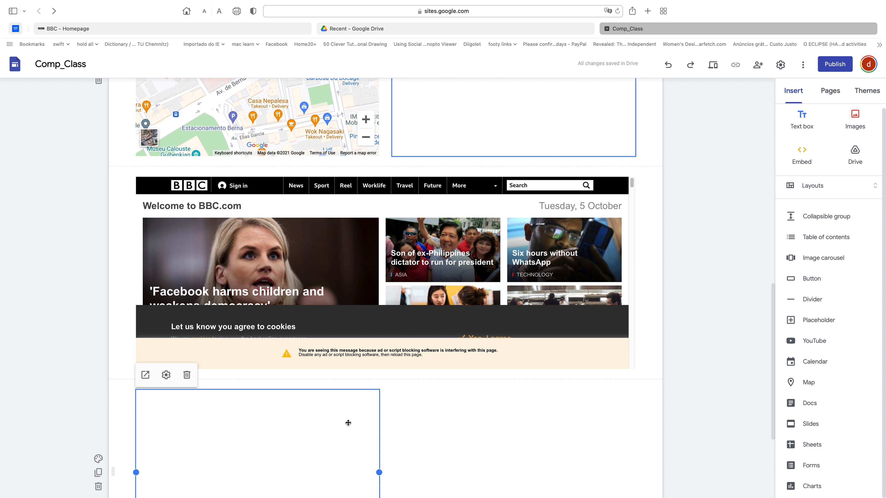
scroll(350, 420, "down", 4)
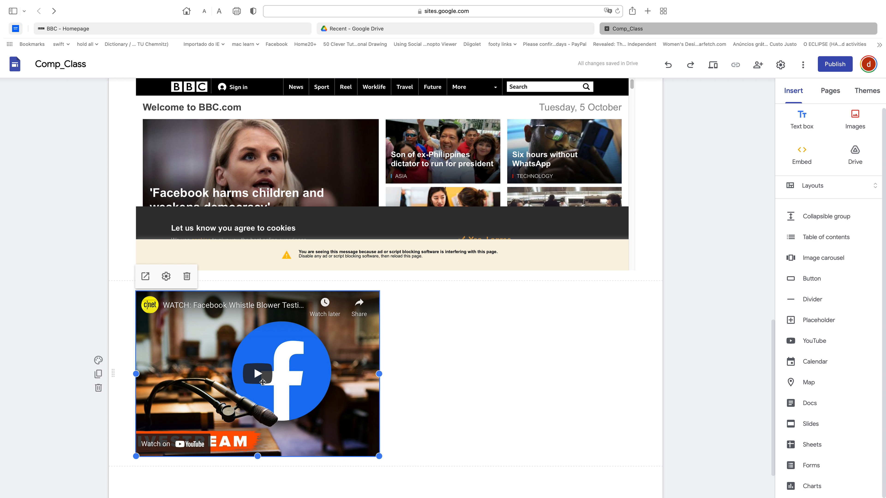
Move the BBC embed into the section beside the YouTube video and lengthen it downward well past the video's lower edge
left_click_drag(280, 172, 493, 494)
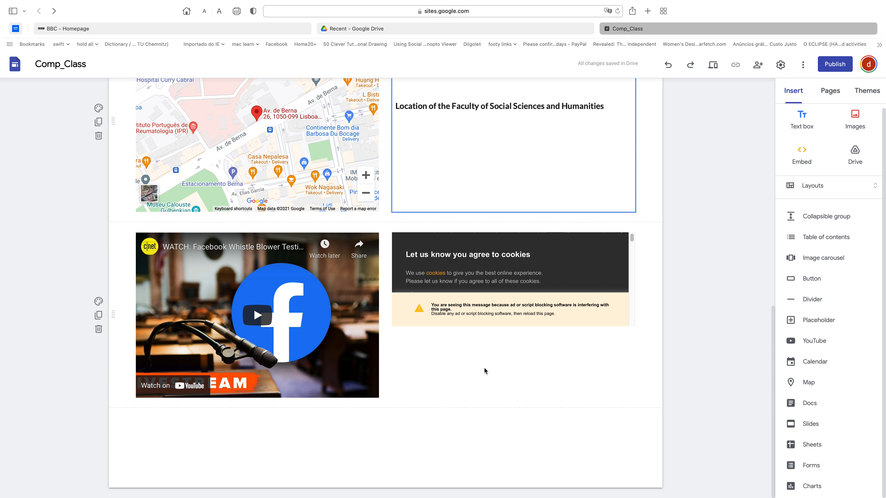
left_click(500, 267)
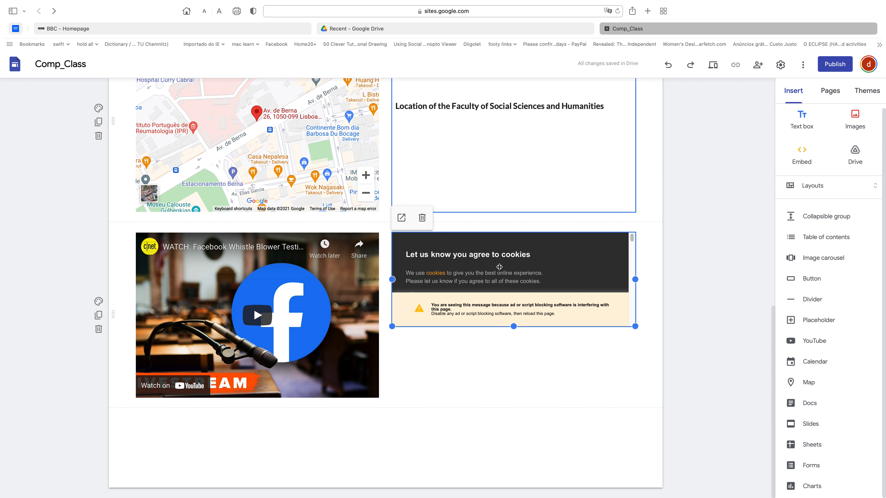
left_click_drag(486, 250, 510, 332)
left_click_drag(471, 300, 477, 323)
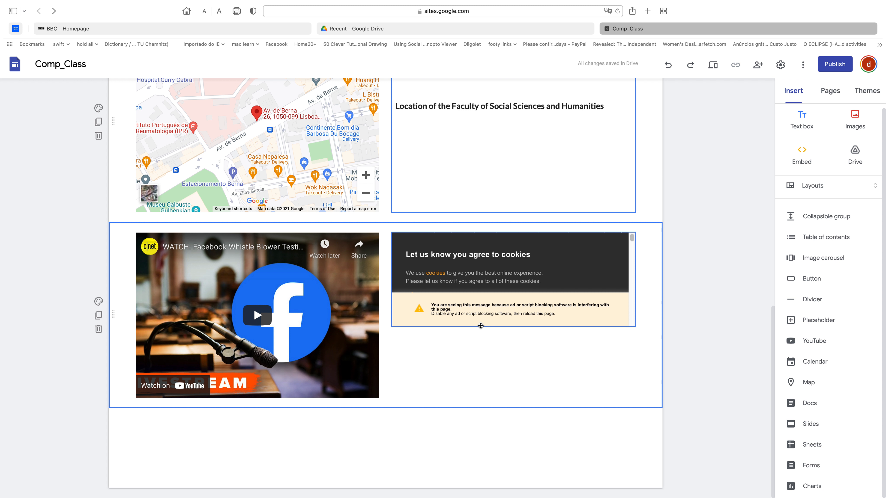
left_click(537, 290)
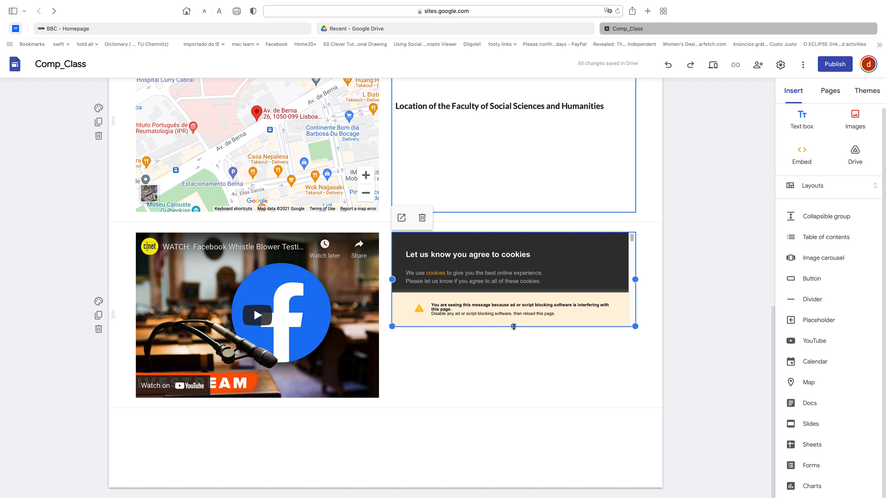
left_click_drag(513, 327, 483, 427)
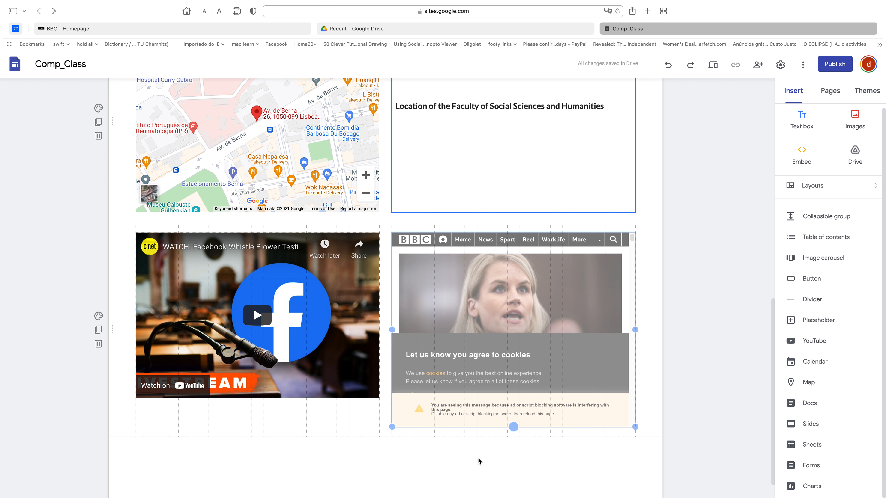
left_click_drag(481, 491, 478, 494)
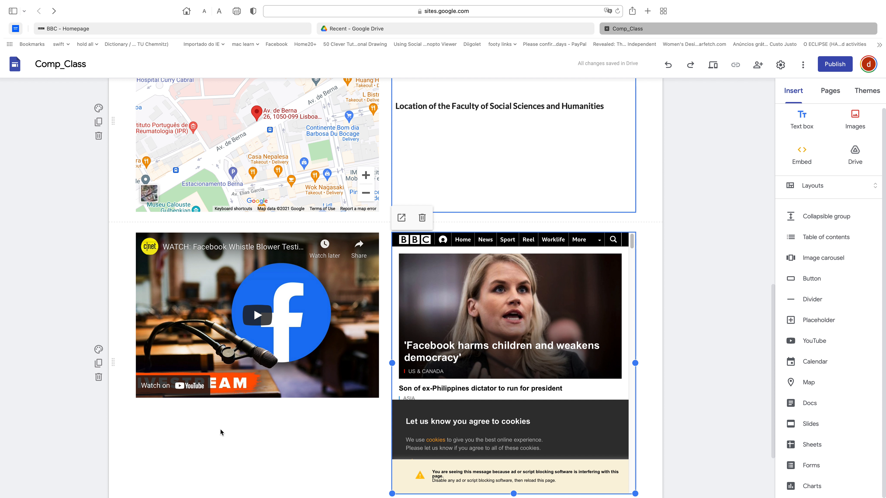
Add a text box directly beneath the YouTube video with the caption "Facebook employee testifies"
left_click(215, 298)
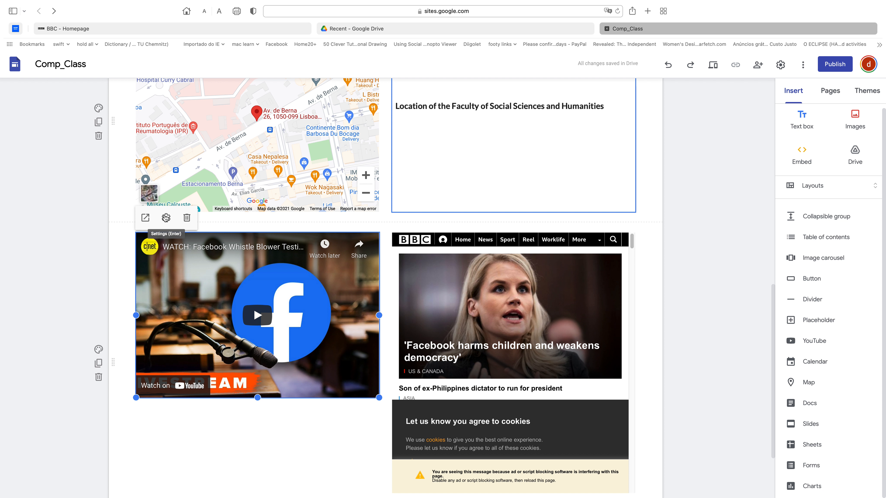
double_click(144, 425)
left_click(145, 422)
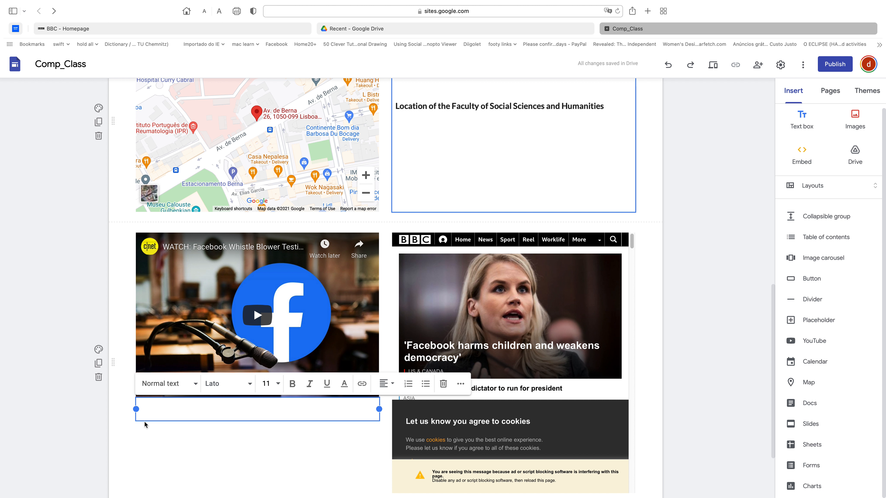
type("Live t")
key("BackSpace")
key("BackSpace")
key("BackSpace")
key("BackSpace")
type("Facebook employee testifies")
Make the video caption bold, set its font size to 14 and centre it
triple_click(244, 409)
left_click(292, 383)
left_click(281, 386)
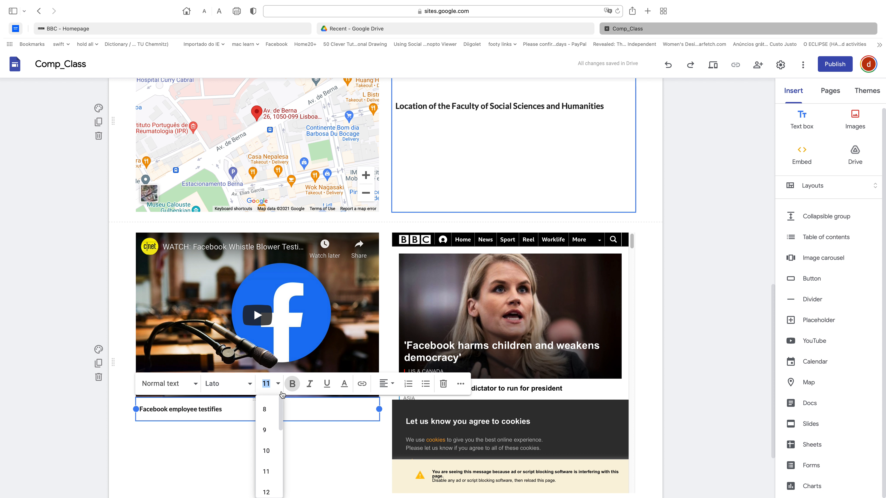
scroll(267, 489, "down", 3)
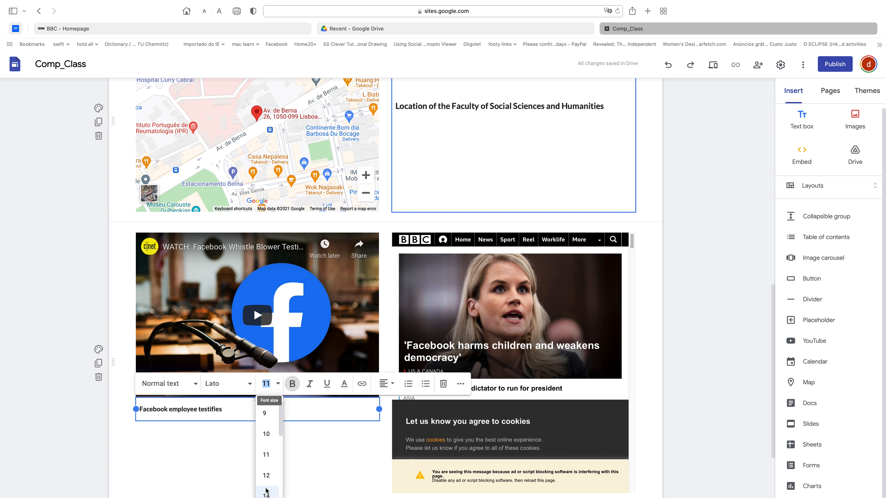
left_click(269, 466)
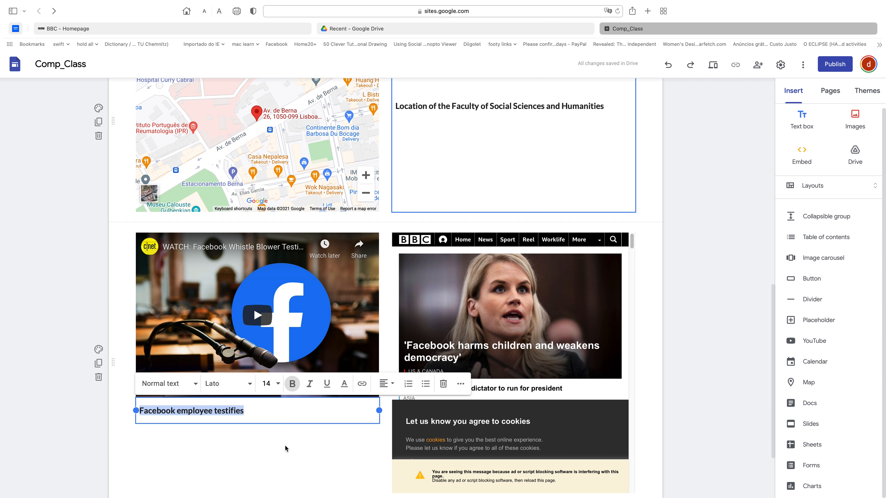
left_click(387, 385)
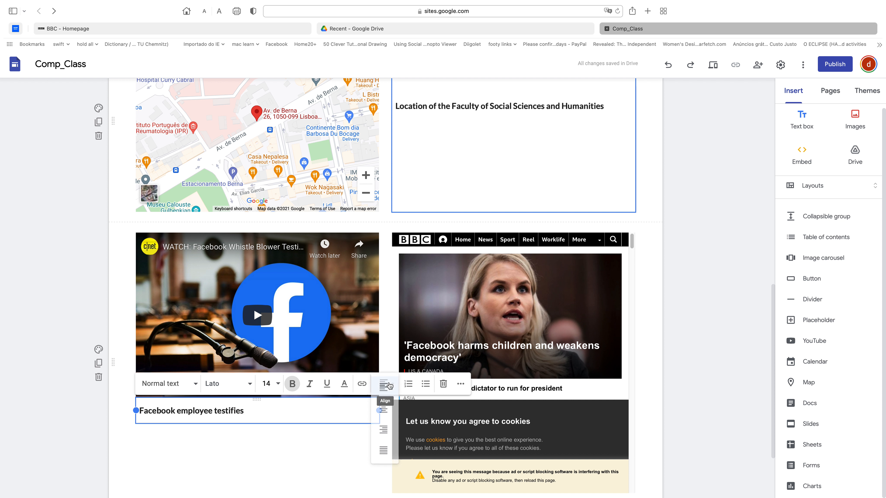
left_click(390, 412)
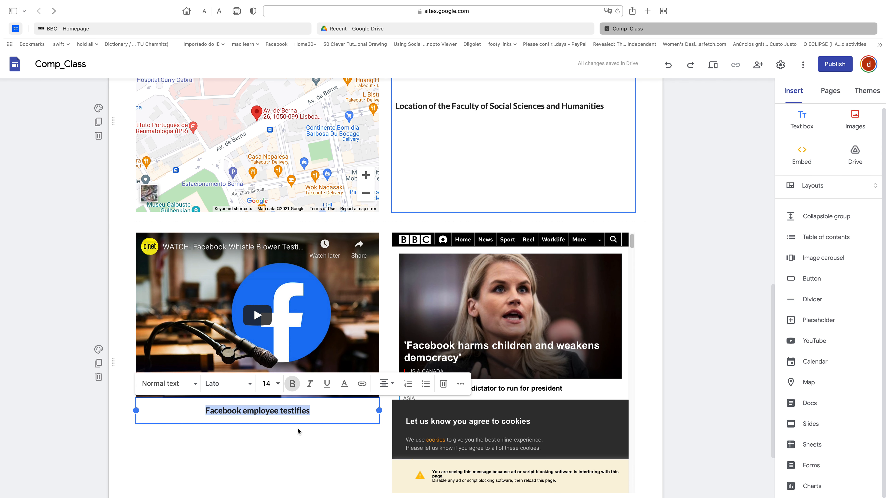
left_click(269, 485)
scroll(442, 493, "down", 3)
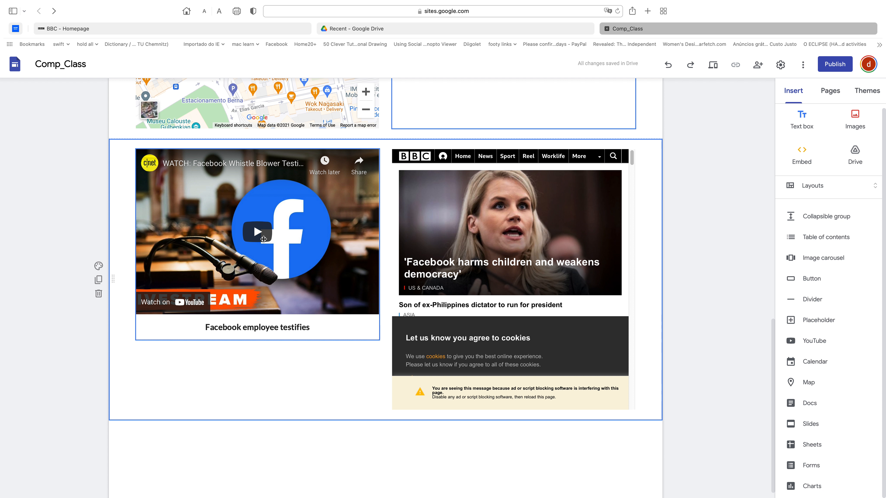
left_click(185, 180)
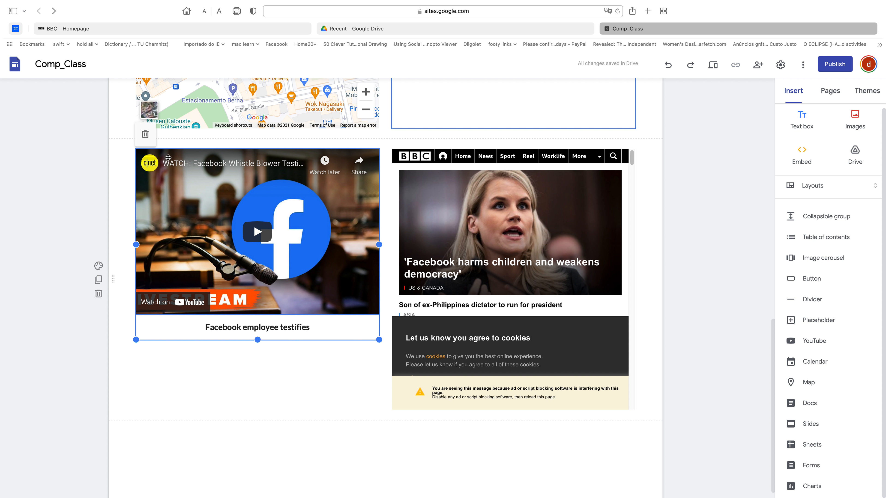
scroll(178, 211, "up", 2)
scroll(179, 211, "up", 2)
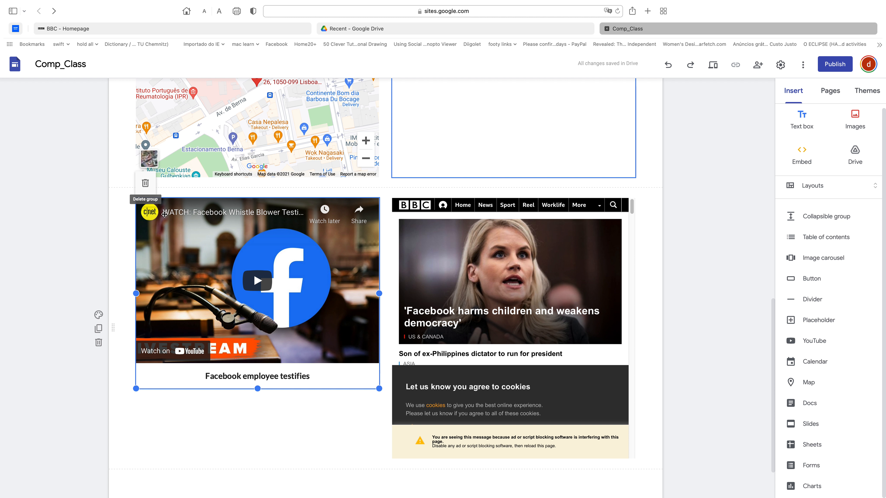
left_click(229, 281)
Open the BBC embed's source page in a new browser tab and return to the Comp_Class site editor
left_click(459, 261)
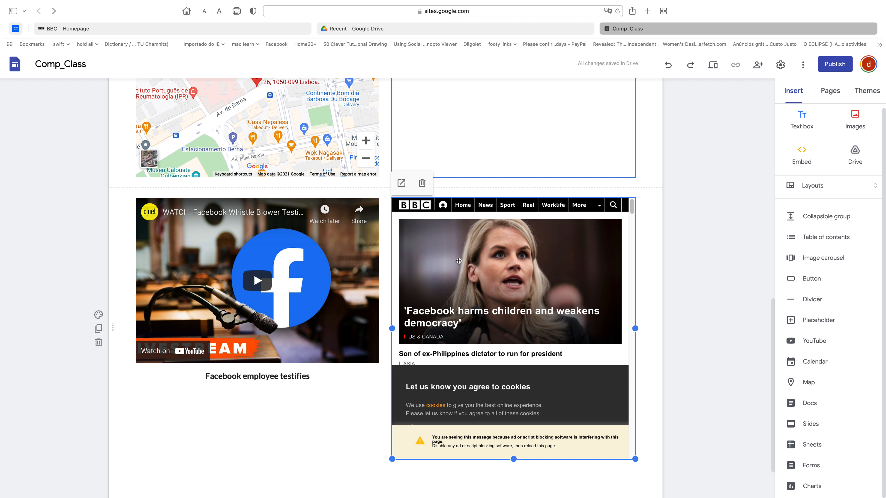
left_click(401, 183)
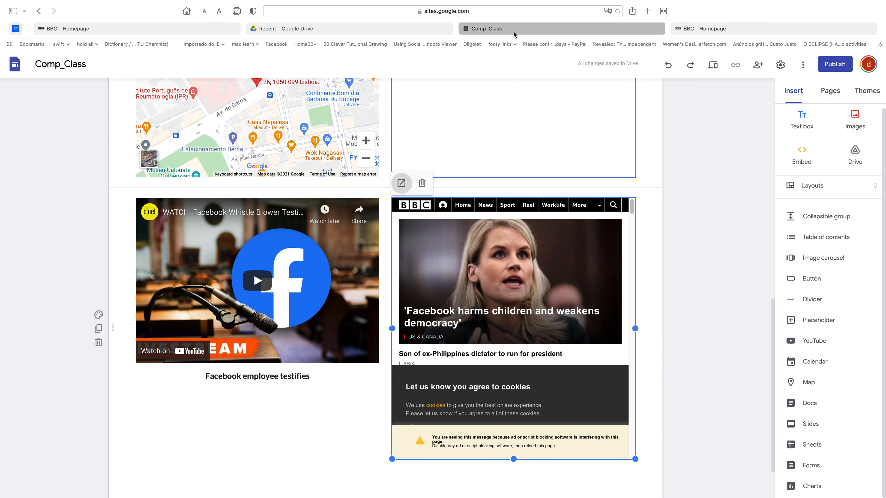
left_click(513, 29)
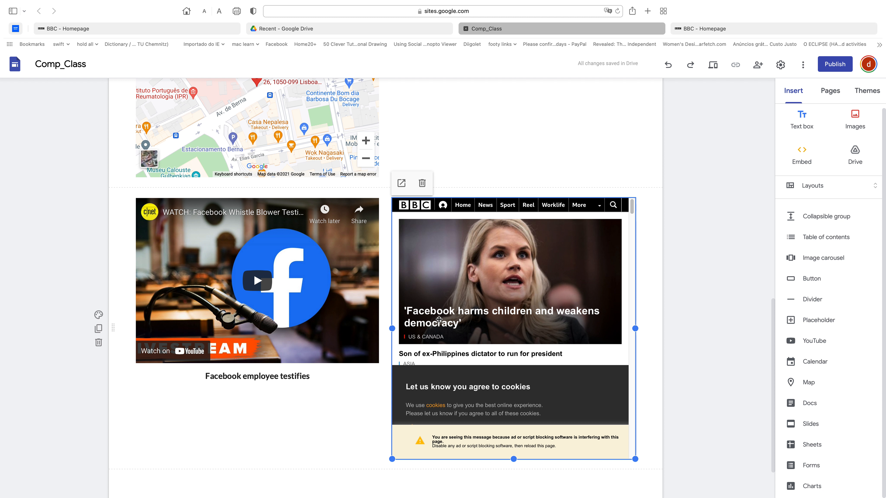
Delete the first "h" in the "Amphitheatre 1" caption and retype it
scroll(452, 371, "down", 3)
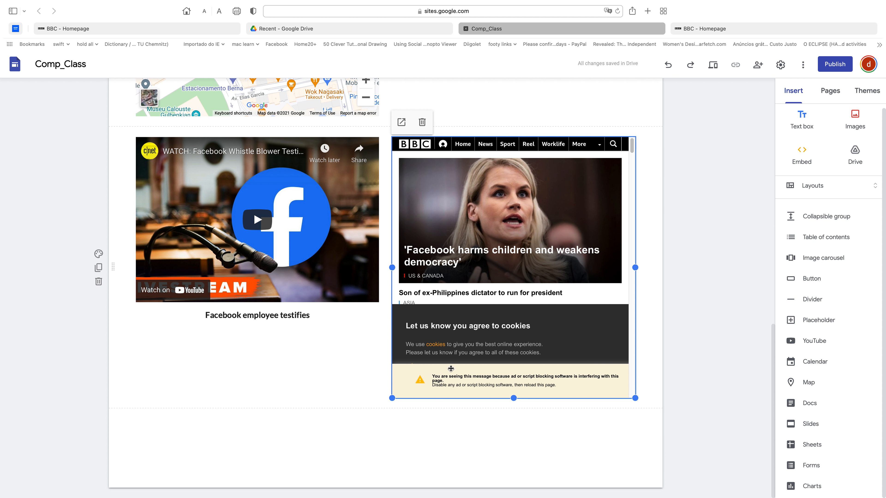
scroll(451, 368, "up", 10)
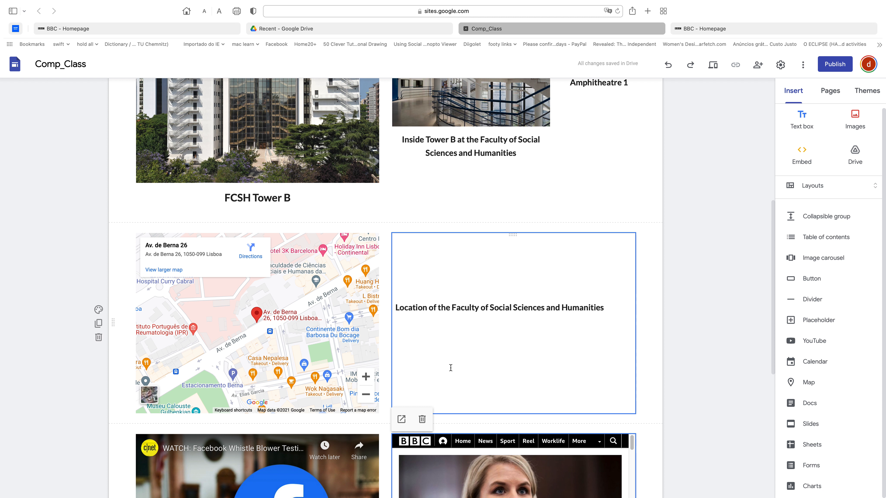
scroll(450, 368, "up", 4)
scroll(450, 368, "up", 4)
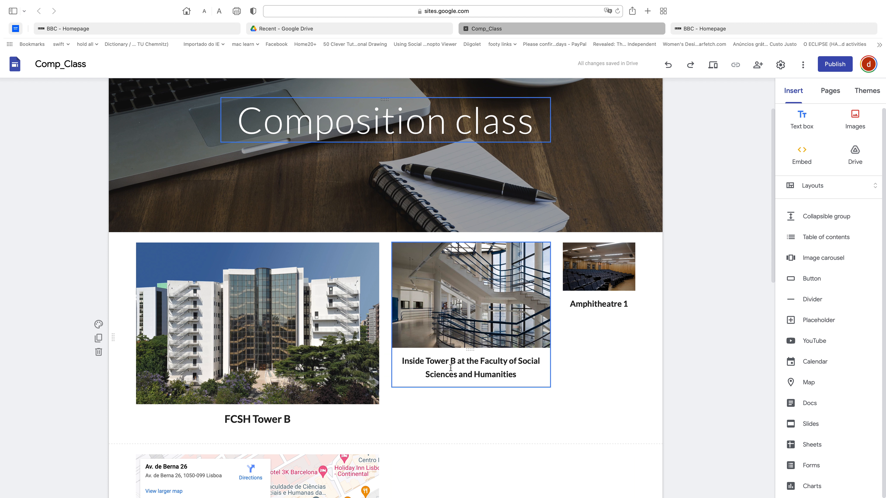
left_click(600, 304)
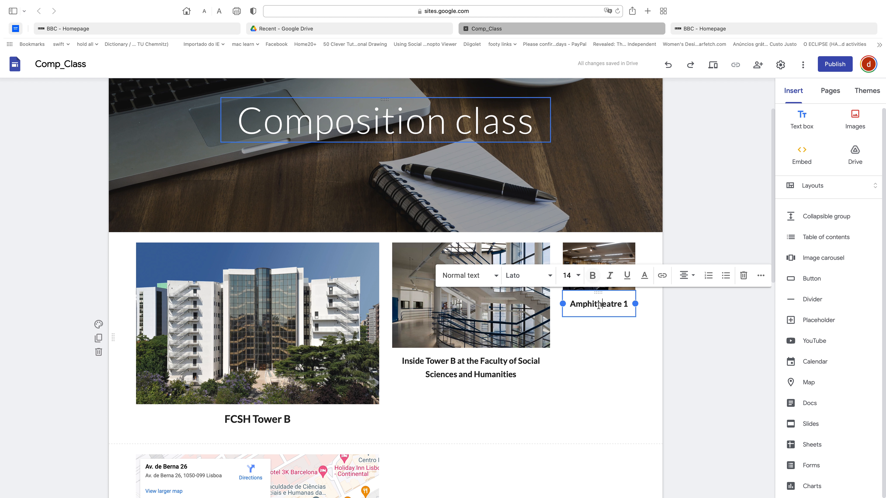
left_click(592, 304)
key("BackSpace")
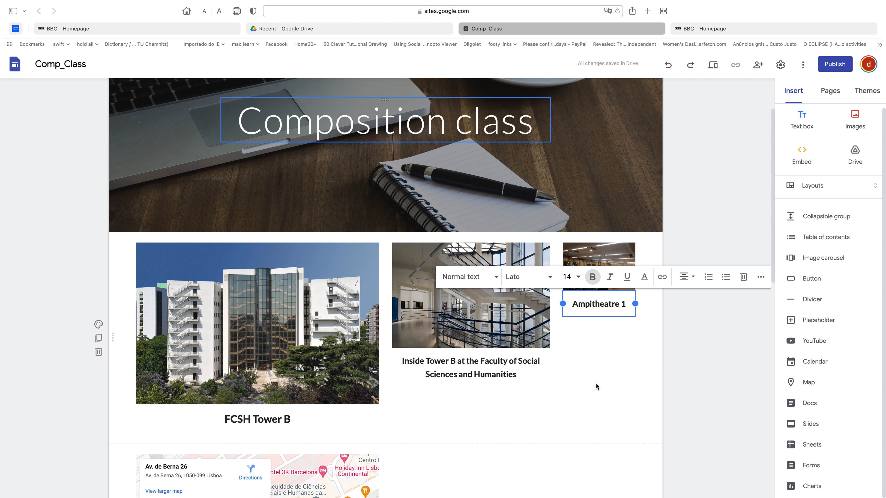
type("h")
left_click(565, 432)
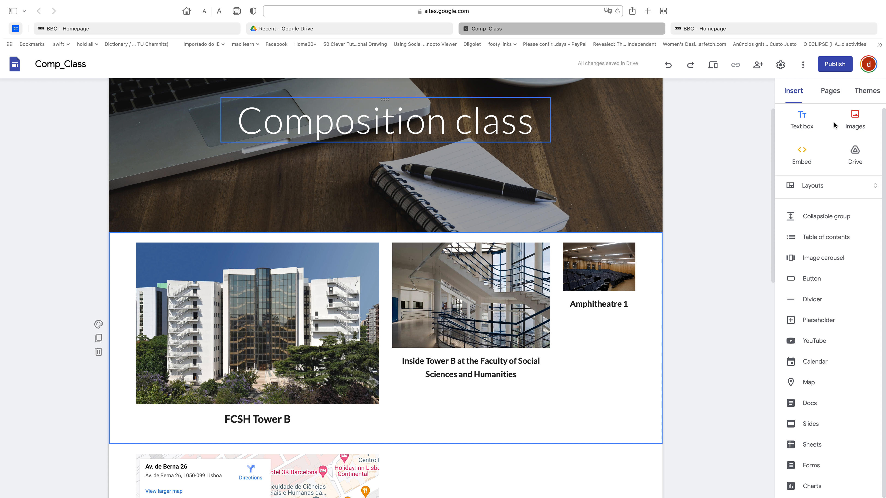
Move the map section above the section with the three captioned images
scroll(363, 439, "down", 7)
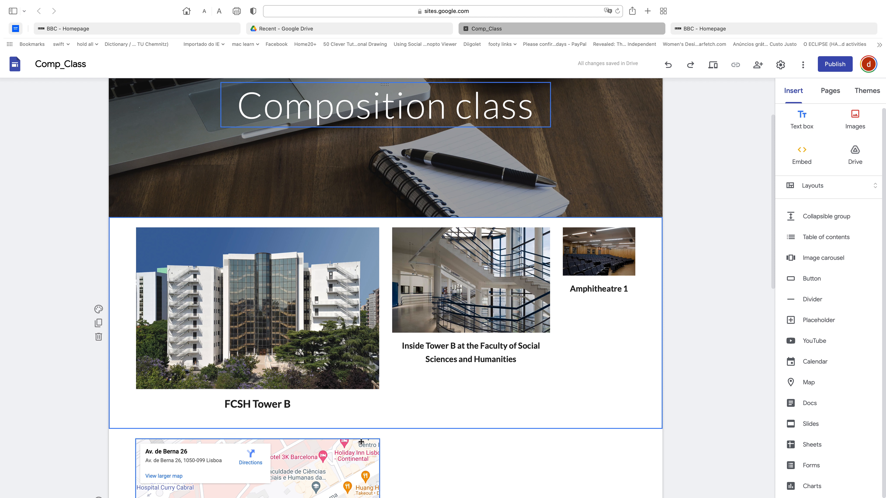
scroll(362, 439, "down", 8)
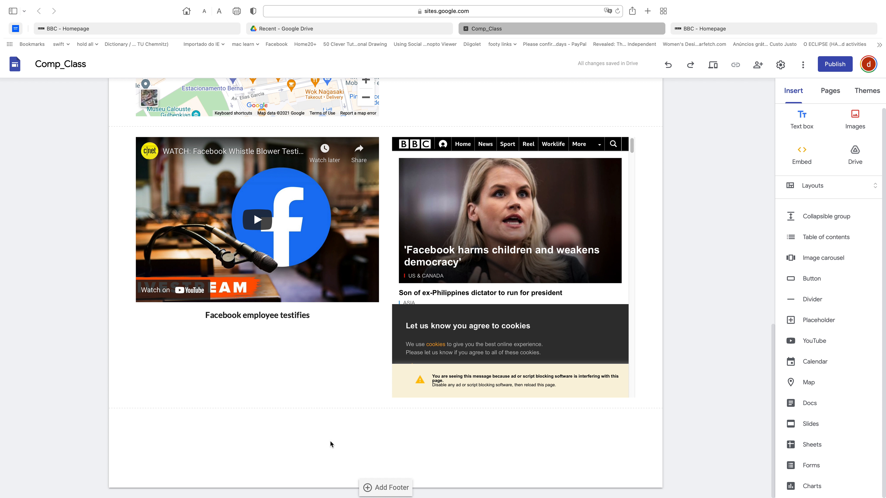
scroll(408, 333, "up", 10)
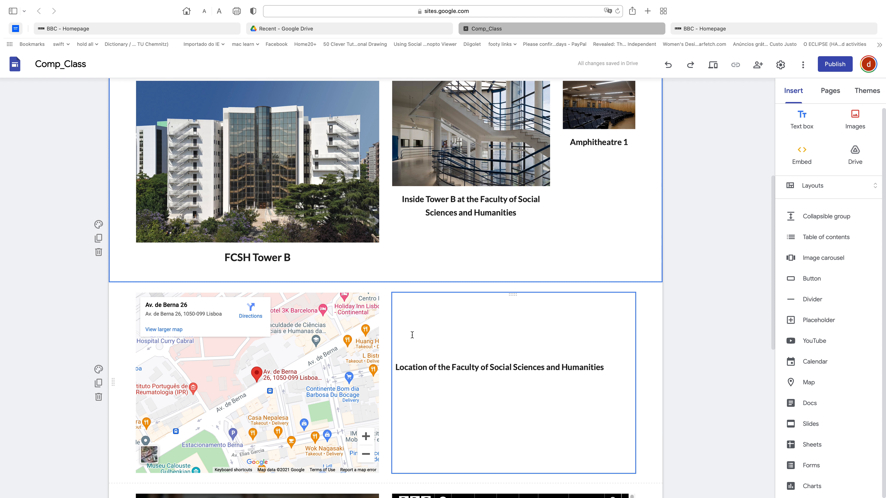
scroll(411, 335, "up", 1)
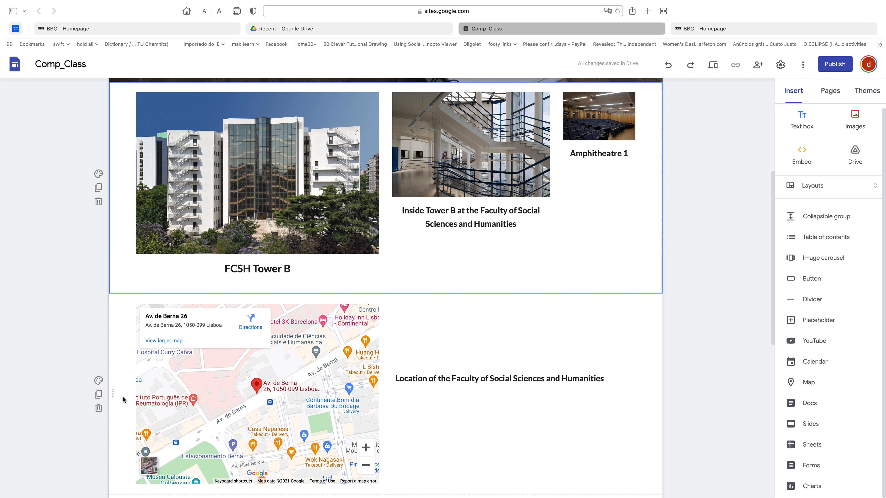
left_click_drag(116, 401, 229, 200)
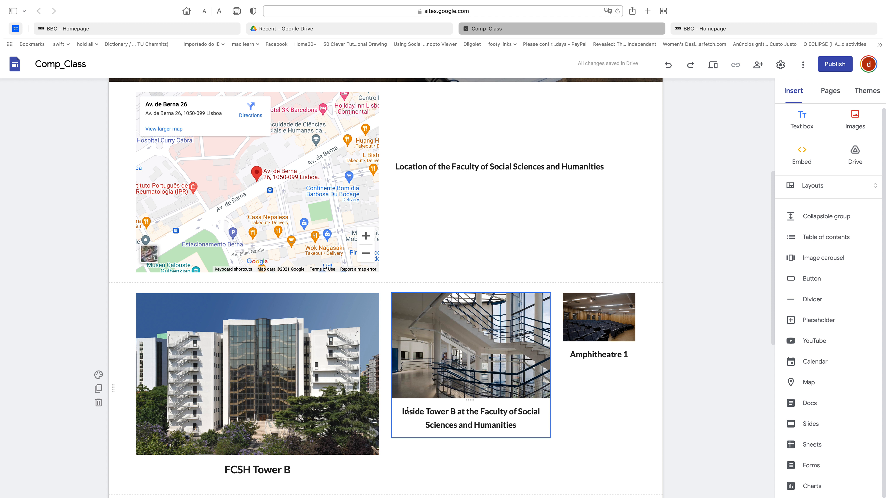
Move the map section below the YouTube and BBC section, and move the YouTube and BBC section beneath the map
left_click_drag(112, 182, 168, 497)
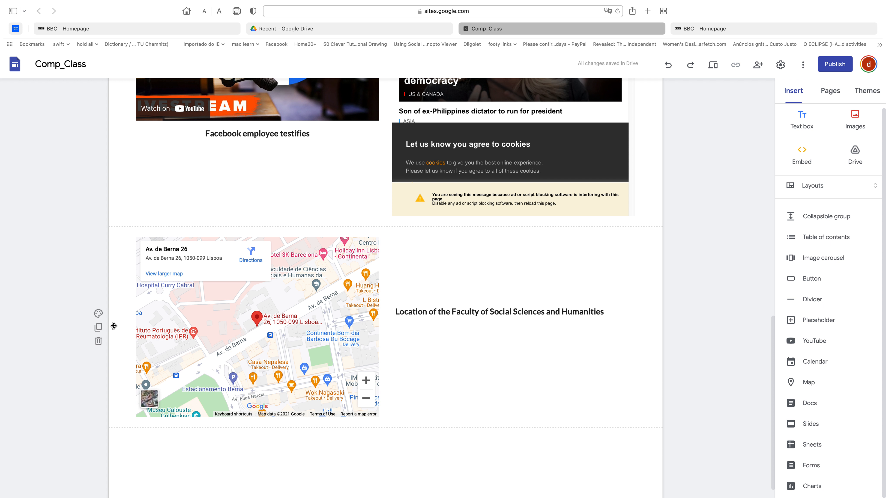
left_click_drag(113, 326, 99, 341)
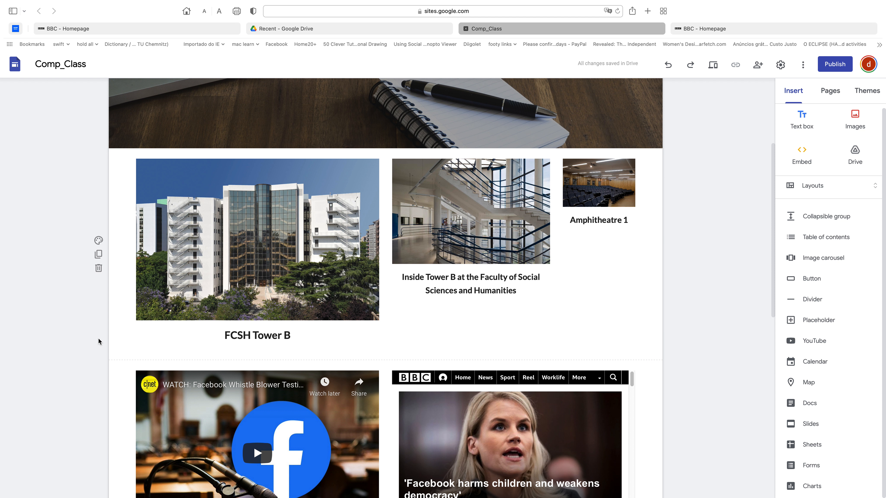
scroll(99, 341, "down", 9)
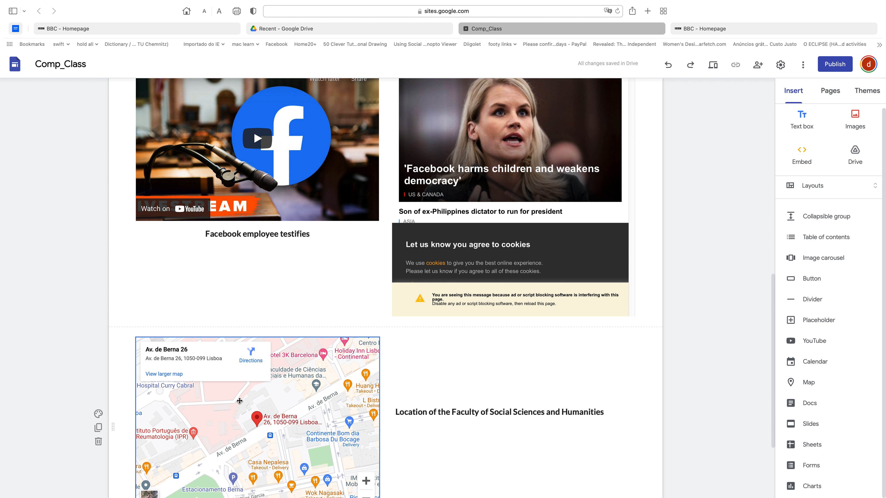
scroll(240, 401, "up", 3)
left_click_drag(113, 277, 144, 496)
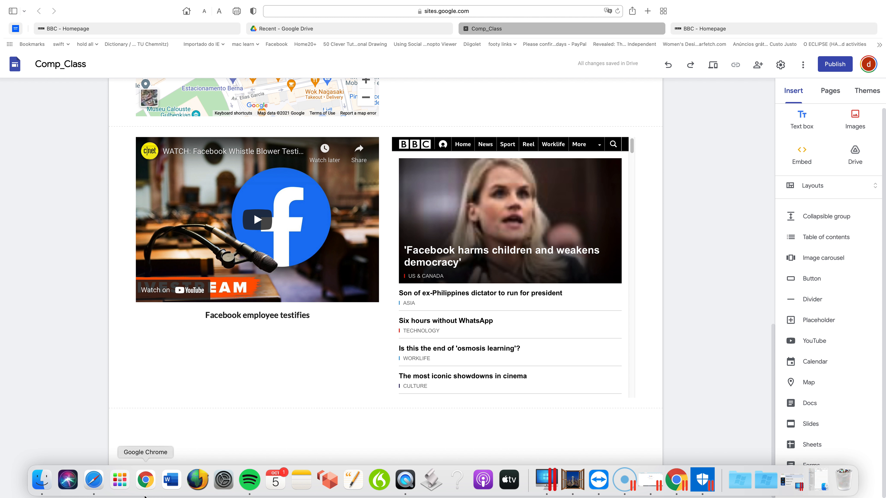
scroll(199, 411, "up", 5)
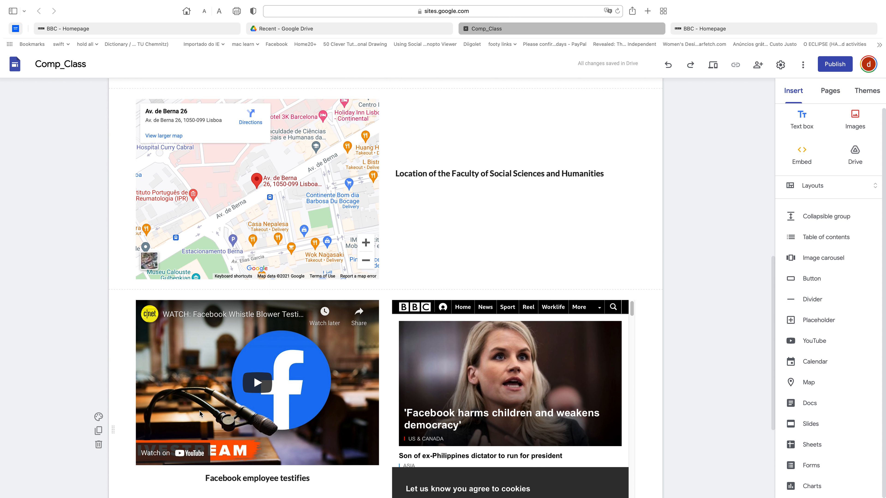
scroll(199, 412, "up", 2)
left_click_drag(232, 383, 181, 370)
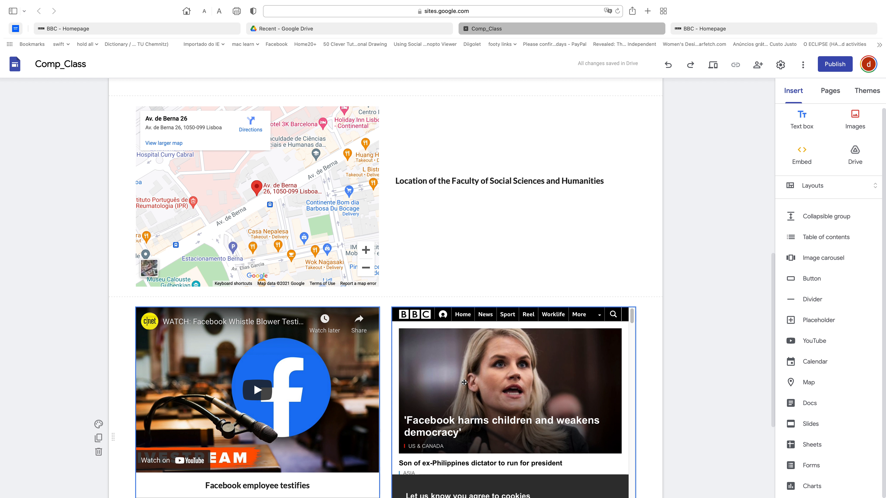
scroll(462, 358, "down", 4)
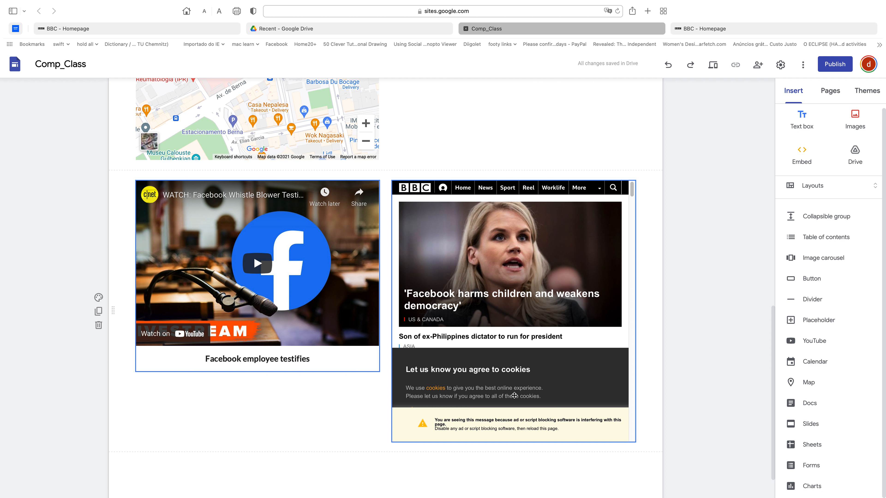
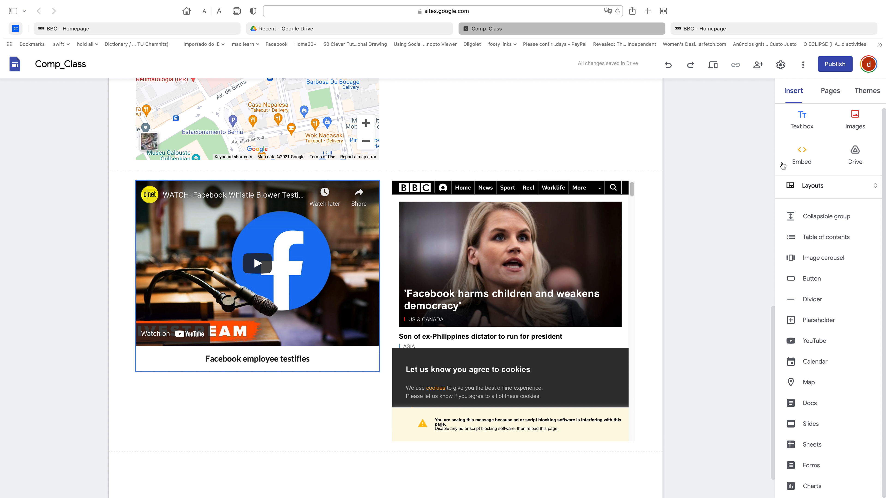
Switch to the BBC home page in the other browser tab and open its Cookie & Browser Settings page
left_click(692, 29)
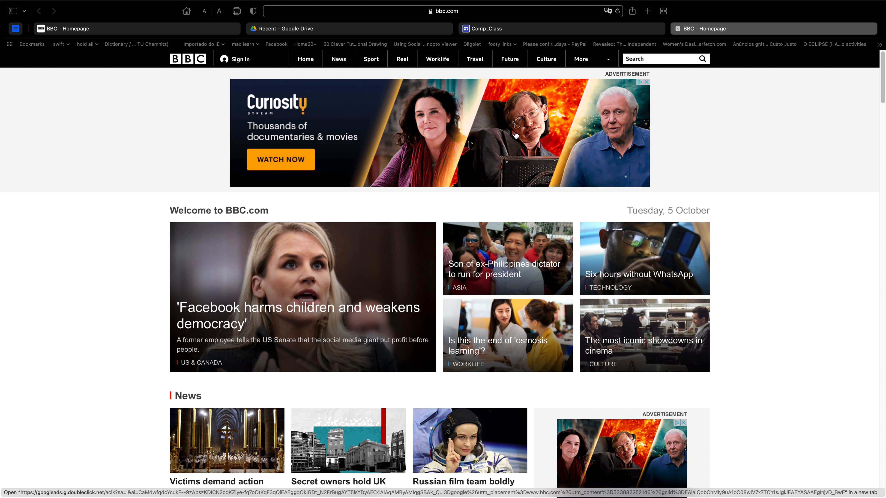
left_click(646, 82)
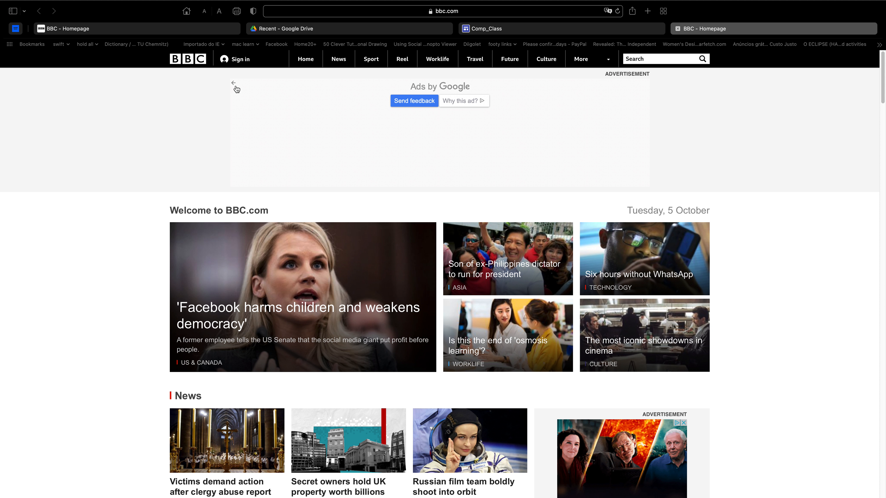
left_click(624, 74)
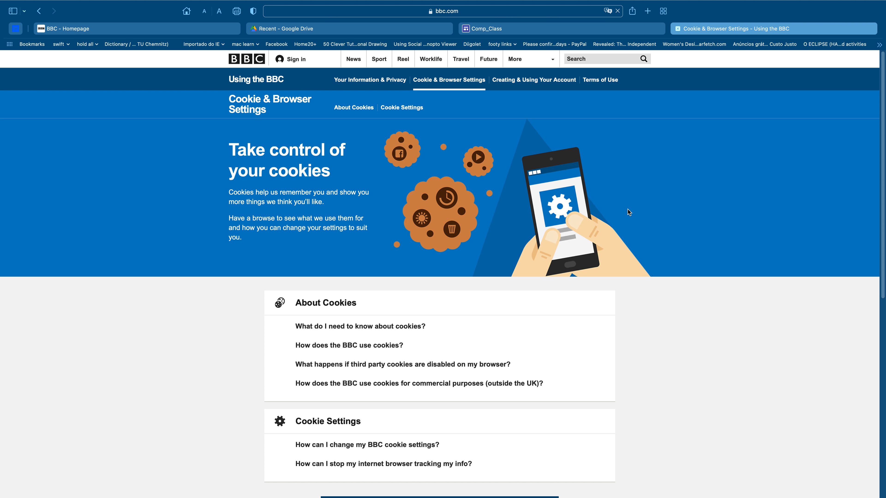
View the web addresses of the BBC Travel page and its Destinations page, and return to the Comp_Class site editor
left_click(157, 31)
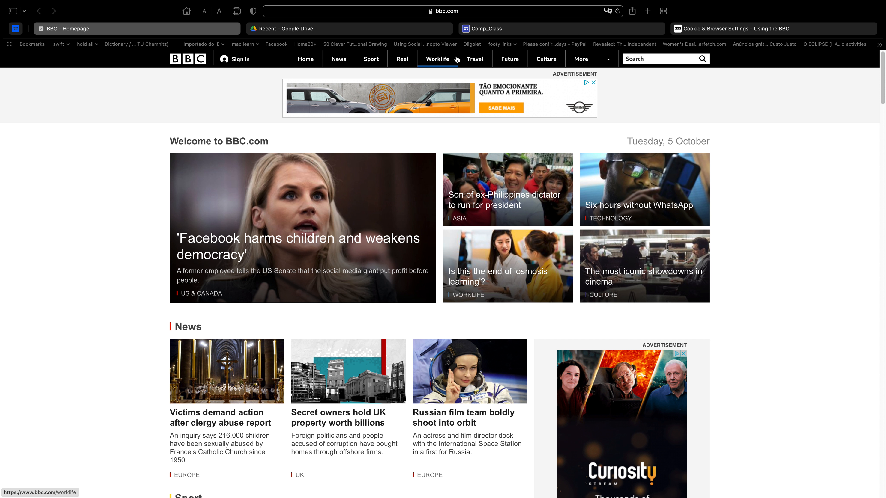
left_click(475, 59)
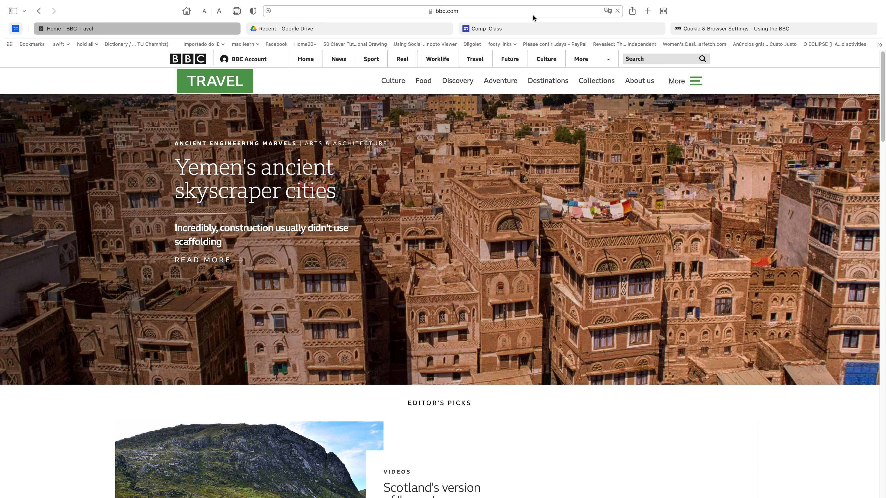
left_click(533, 12)
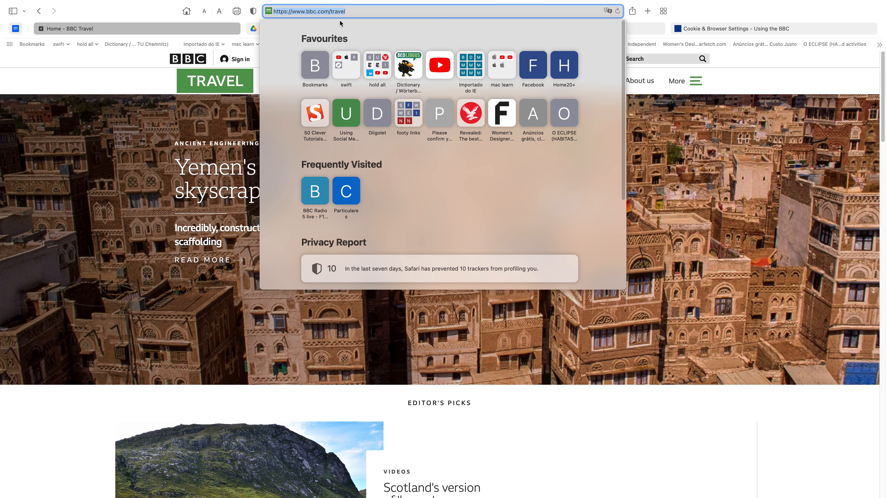
left_click(751, 86)
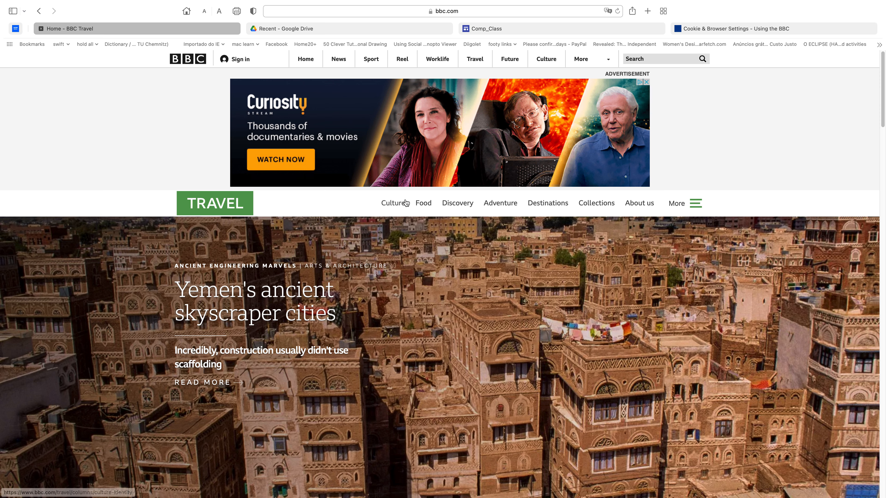
left_click(564, 205)
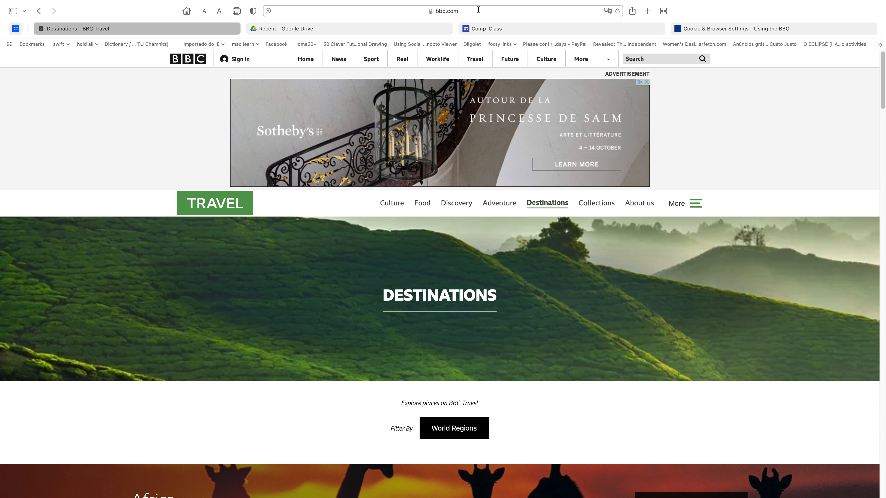
left_click(478, 12)
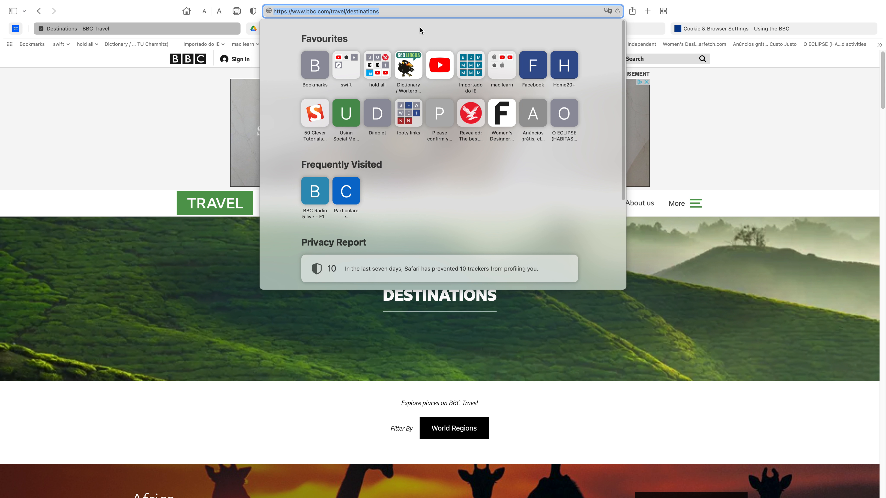
left_click(744, 114)
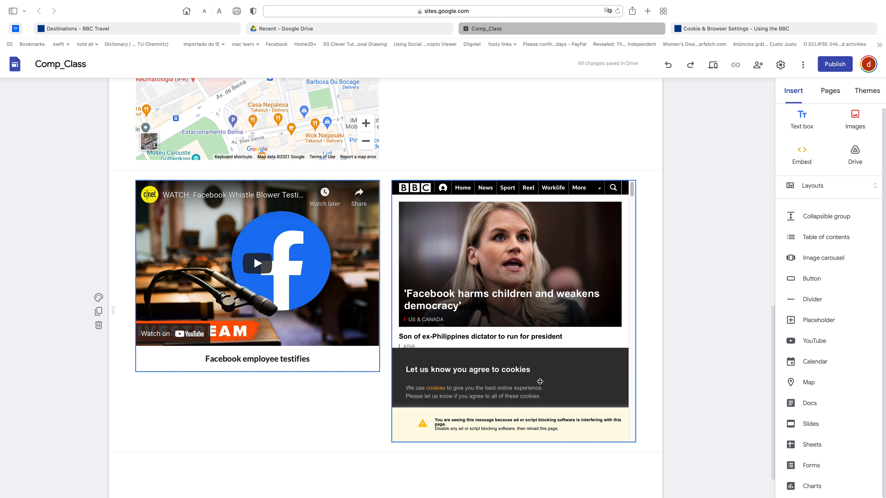
Add a new page named "Week 1" to the site
scroll(330, 385, "up", 6)
scroll(331, 385, "up", 9)
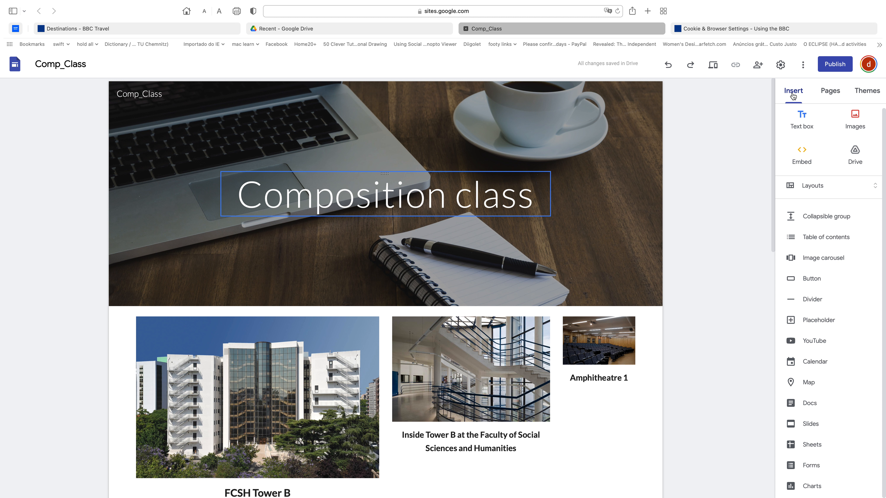
left_click(827, 93)
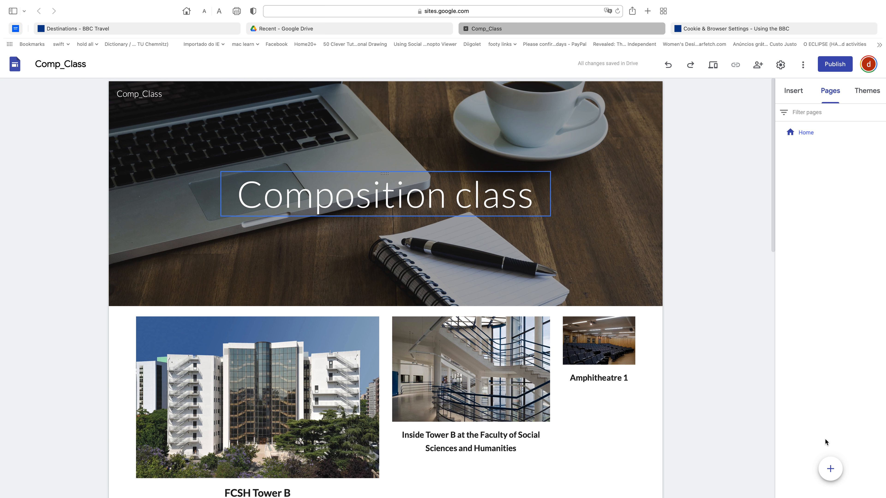
mouse_move(830, 469)
left_click(831, 471)
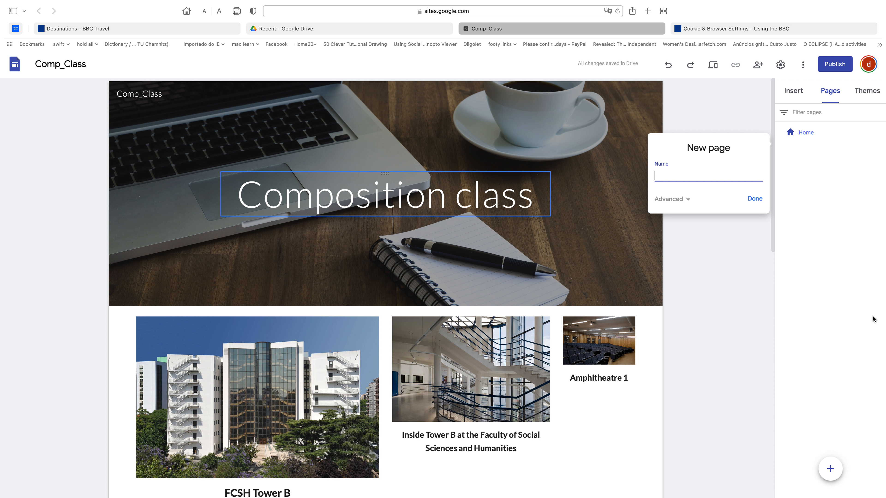
type("Week 1")
left_click_drag(671, 175, 631, 178)
left_click(754, 198)
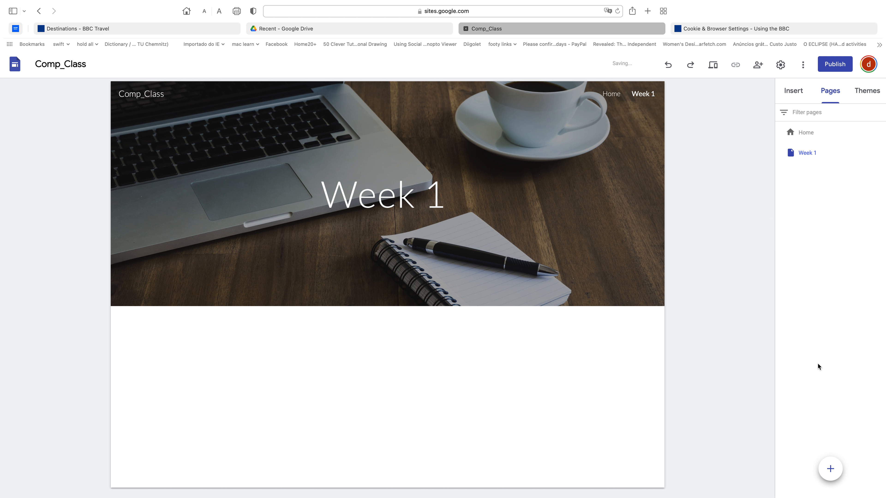
Add a new page named "Week 2", copying its name to the clipboard before creating it
left_click(831, 469)
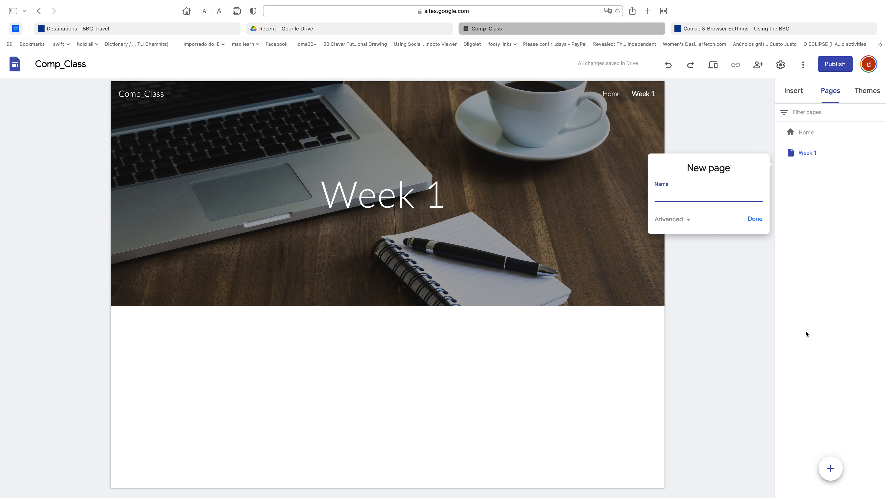
type("https://www.bbc.com")
left_click_drag(727, 193, 641, 194)
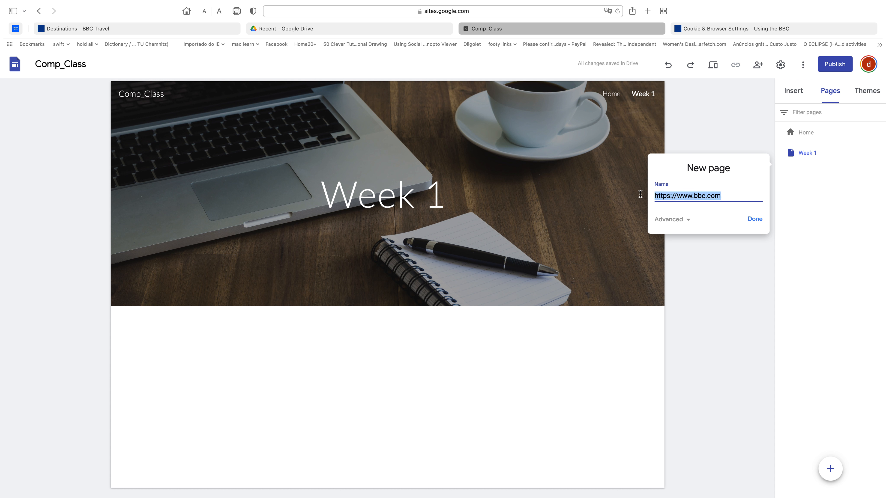
type("Week 2")
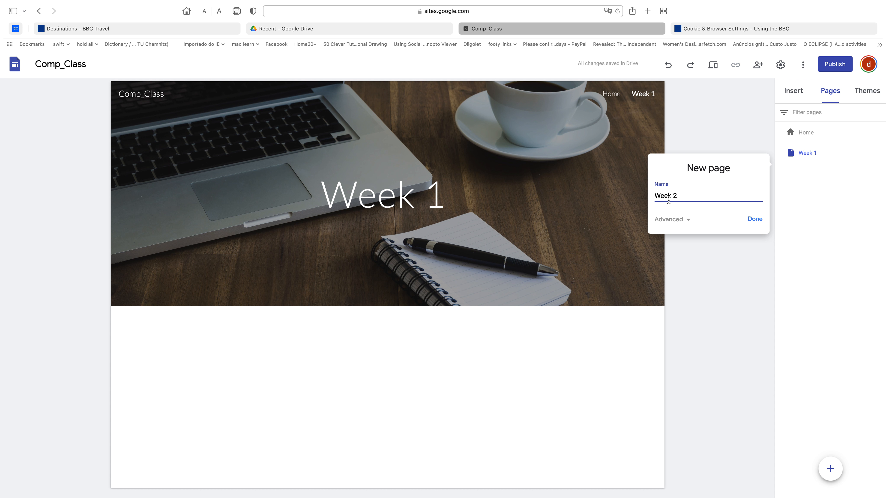
left_click_drag(680, 196, 626, 193)
key("super+c")
left_click(754, 219)
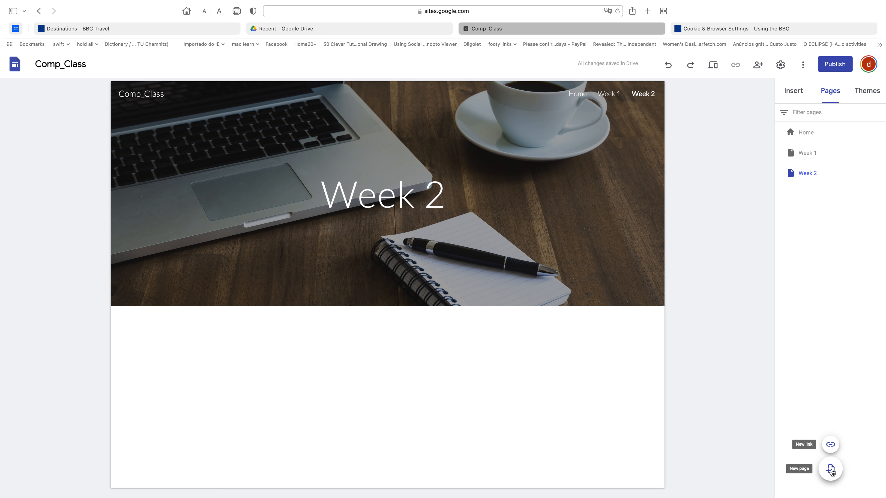
Add a new page named "Week 3" by pasting the copied page name and changing its number
left_click(830, 469)
key("super+v")
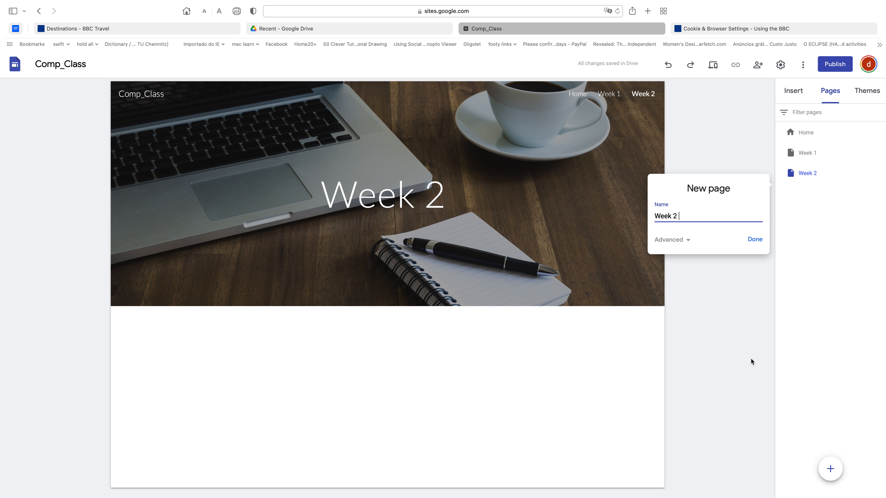
key("Return")
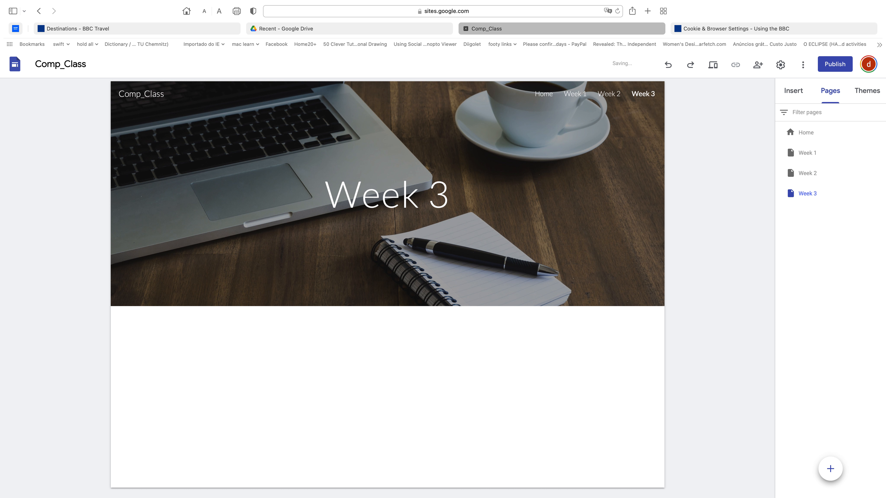
Add a new page named "Week 4", reusing the copied page name with its number changed
left_click(830, 468)
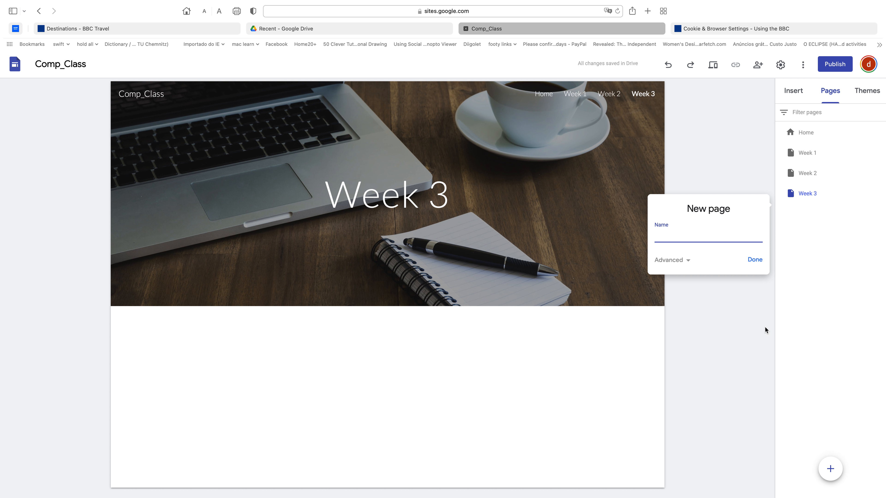
key("super+v")
key("BackSpace")
type("4")
key("Return")
Add a new page named "Week 5", reusing the copied page name with its number changed
left_click(830, 469)
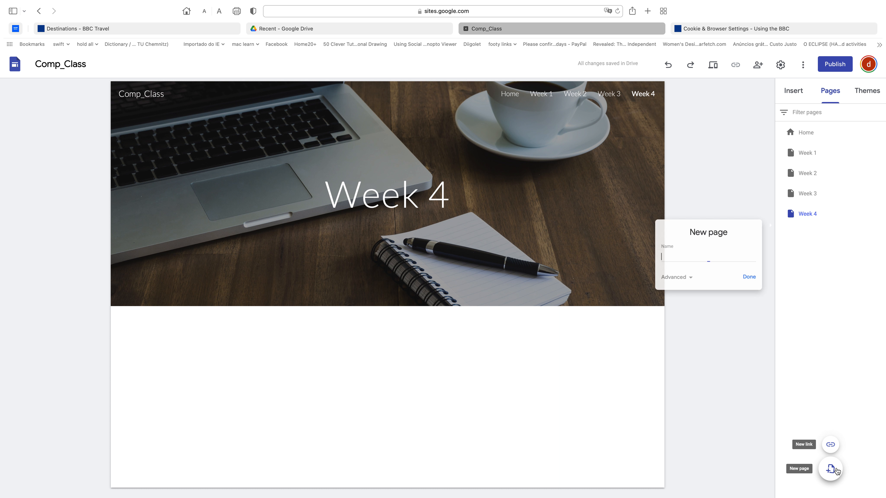
key("super+v")
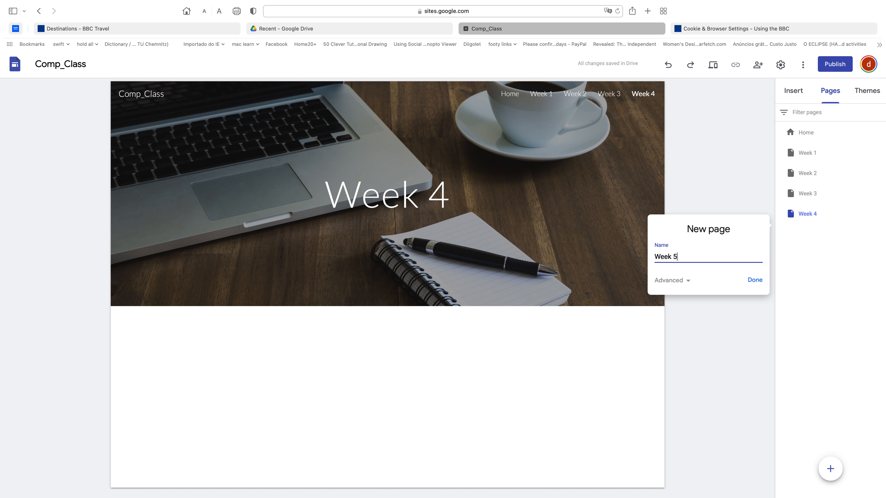
type("5")
key("Return")
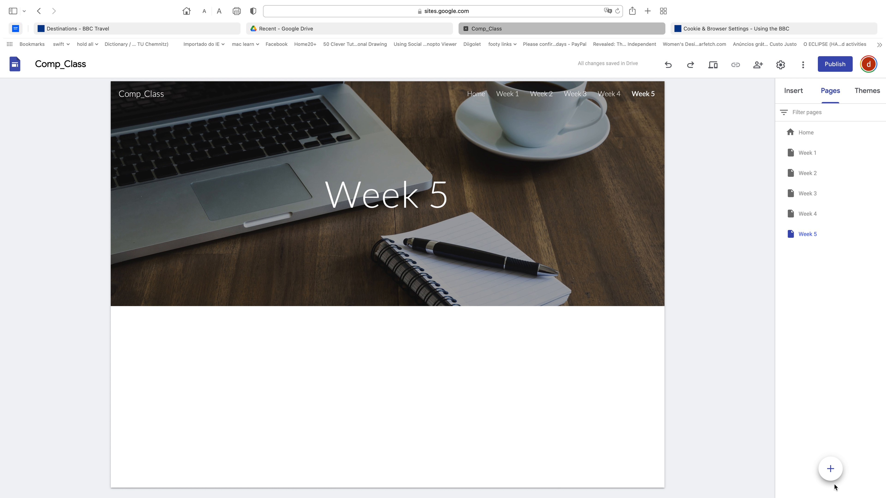
Add a new page named "Week 0" and move it between Home and Week 1 in the page order
mouse_move(827, 475)
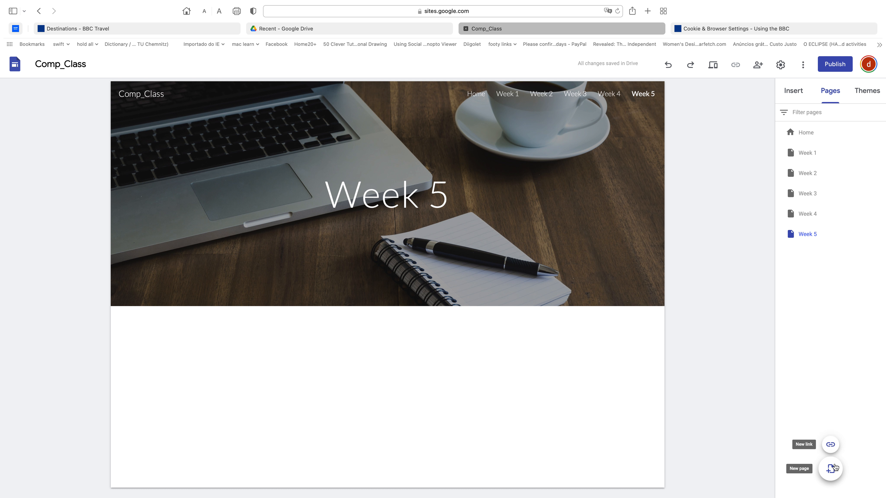
left_click(830, 471)
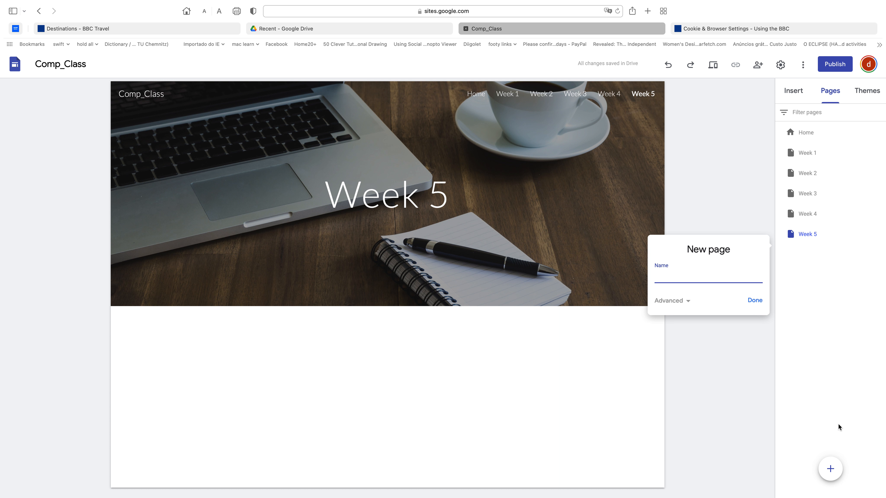
type("Week 2")
key("Return")
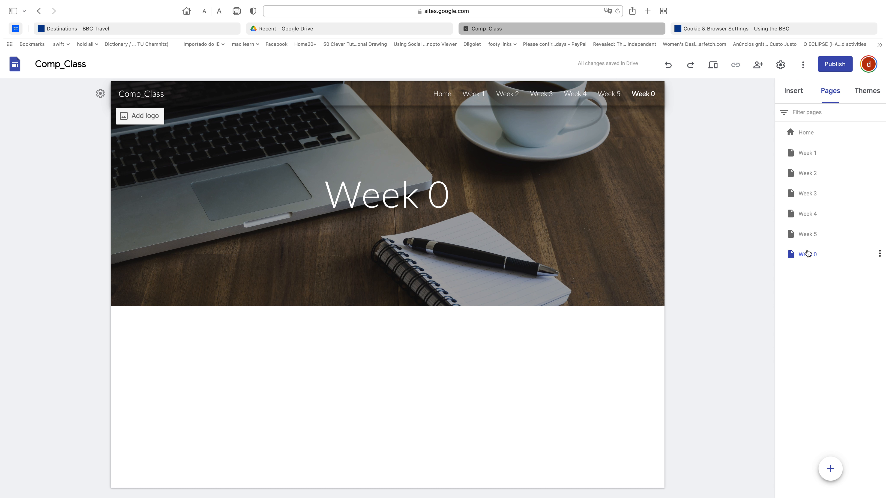
left_click_drag(809, 257, 804, 150)
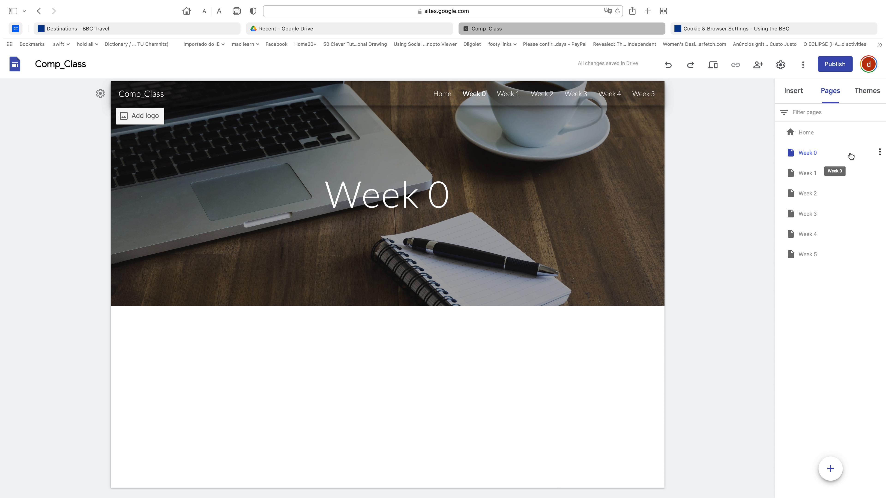
Delete the "Week 0" page from the site
left_click(879, 152)
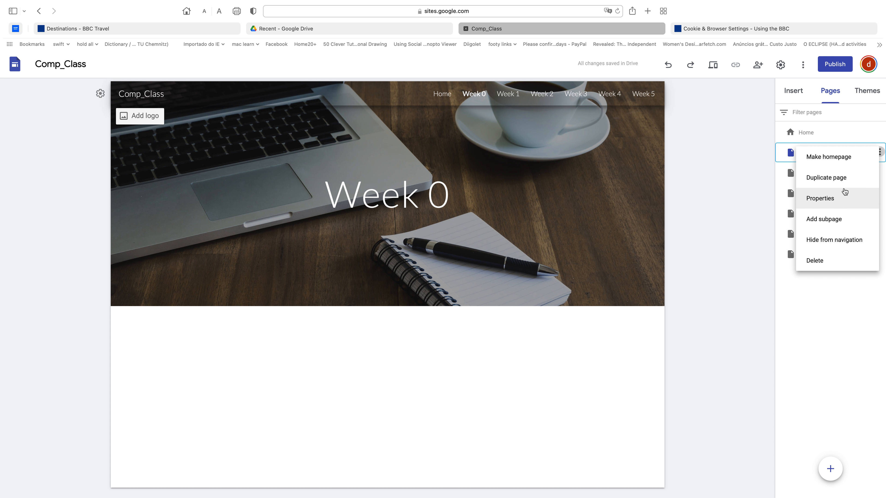
left_click(763, 209)
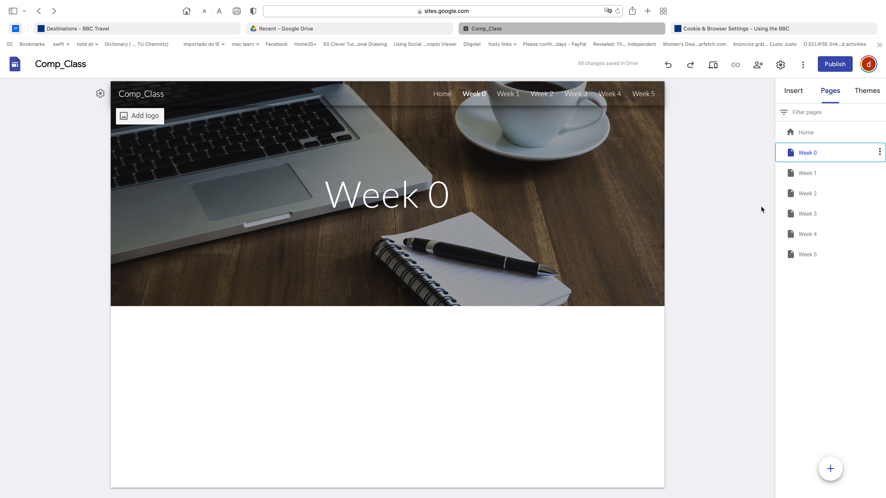
left_click(879, 152)
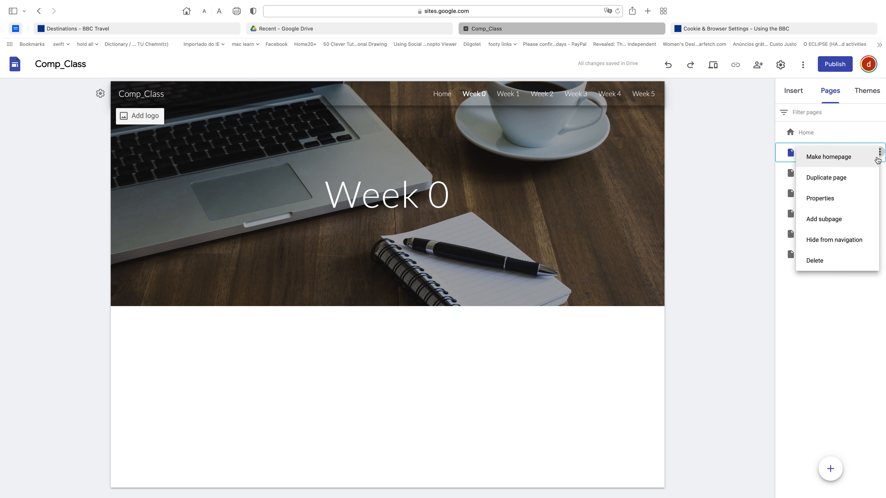
left_click(815, 261)
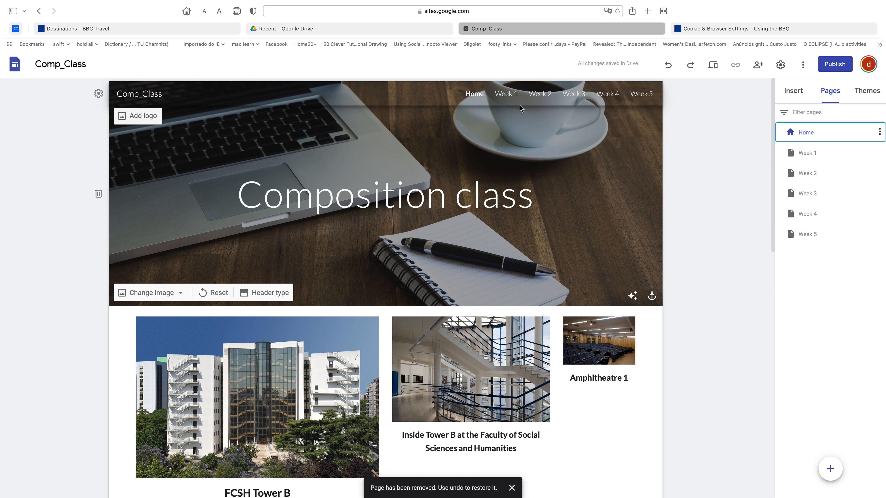
Check the site navigation by visiting the Week 1, Week 3 and Week 2 pages, and return to Home
left_click(506, 94)
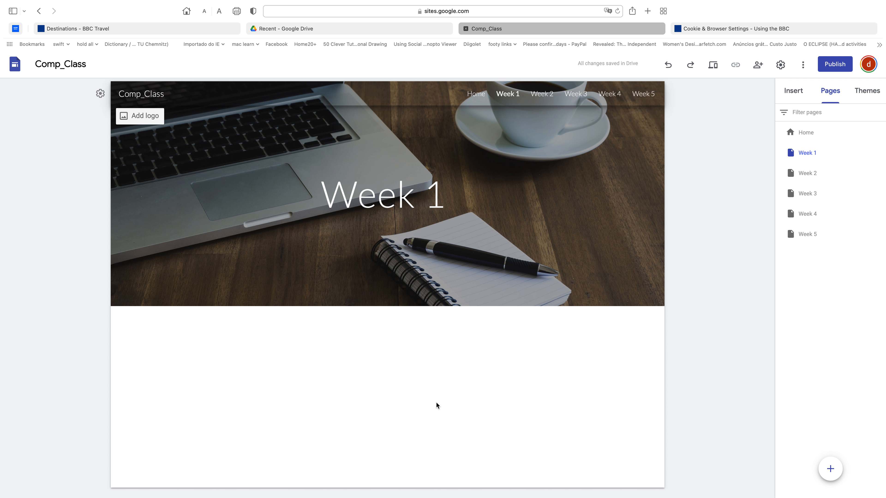
left_click(573, 96)
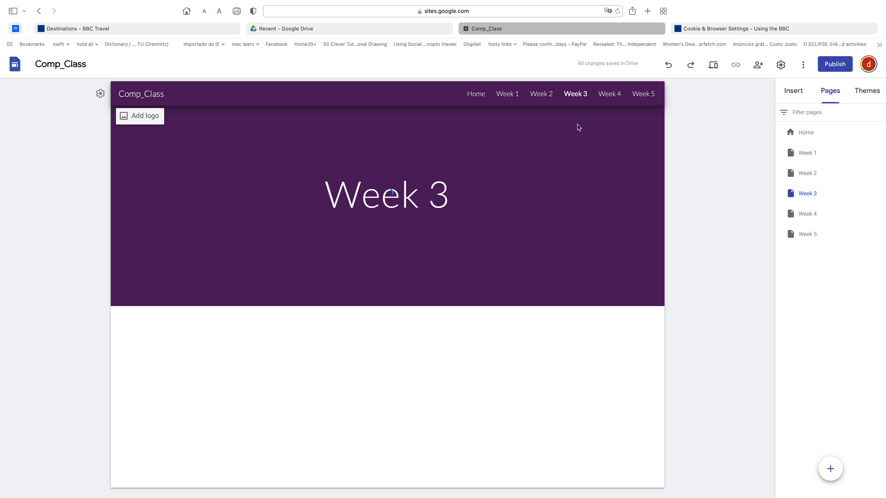
left_click(532, 96)
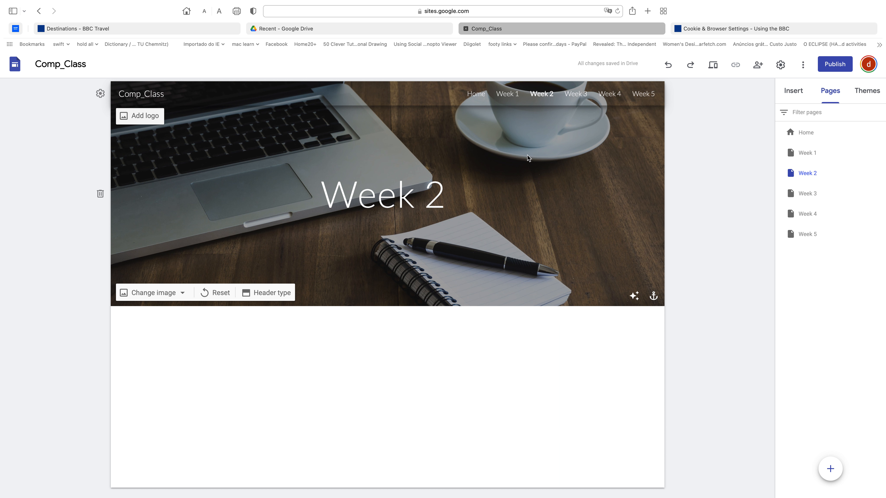
left_click(473, 96)
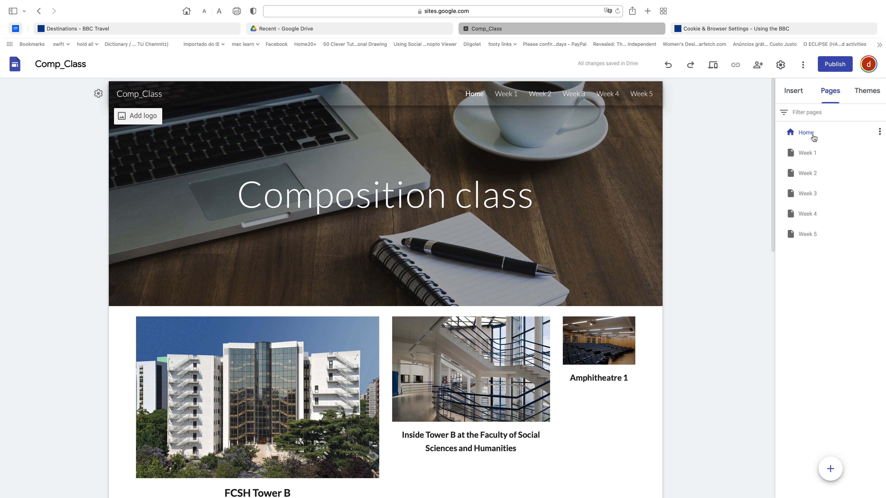
Add a subpage named "Lesson 1" under the Week 1 page
left_click(805, 155)
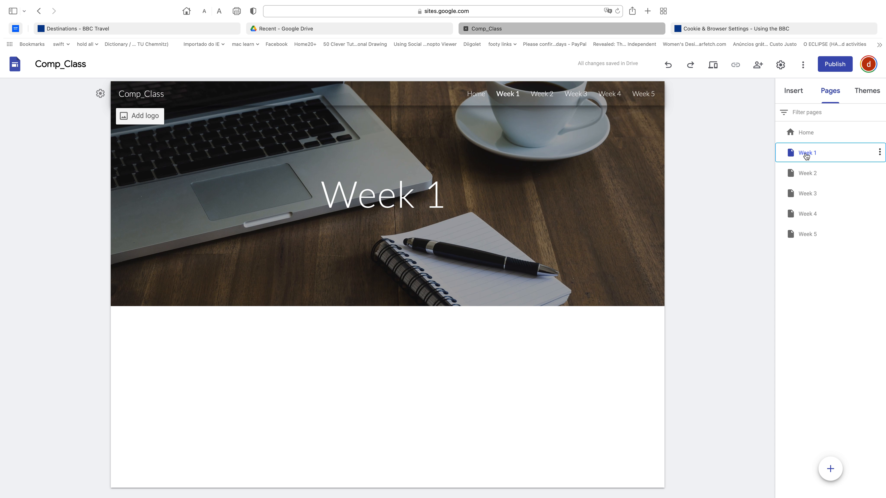
left_click(879, 153)
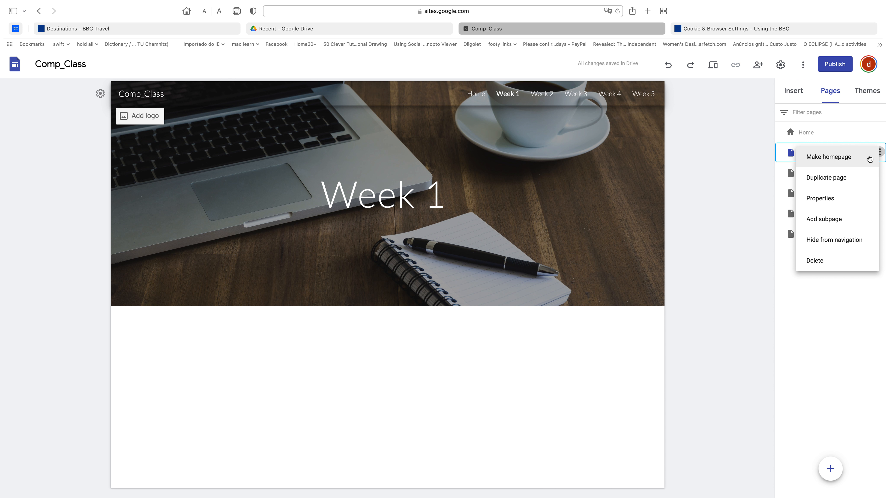
left_click(832, 220)
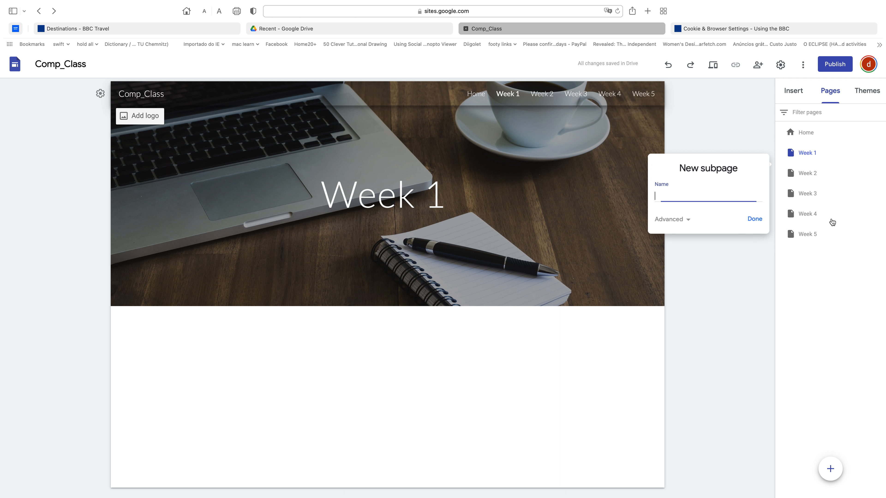
type("Lesson 1")
key("Return")
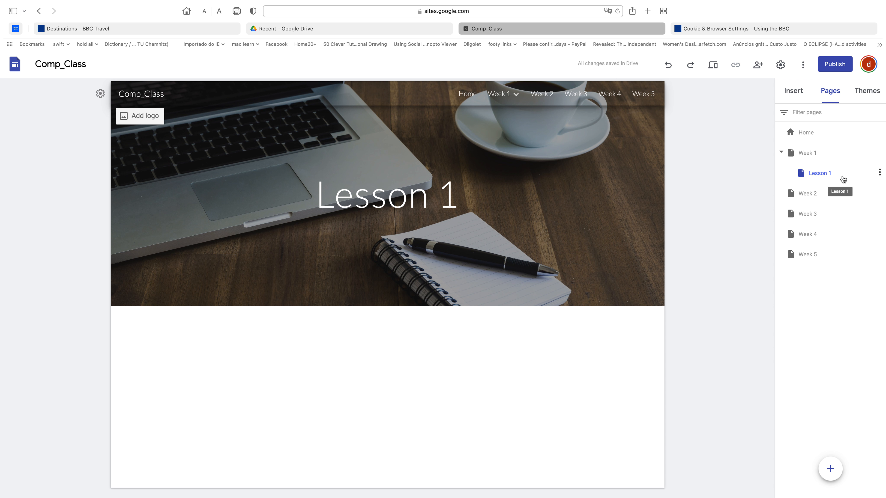
Add a subpage named "Lesson 2" nested under the Lesson 1 page
left_click(879, 172)
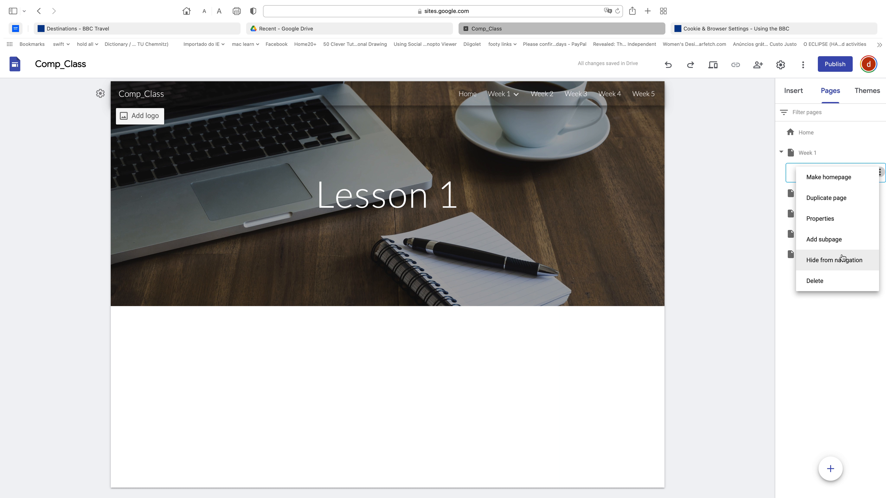
left_click(834, 244)
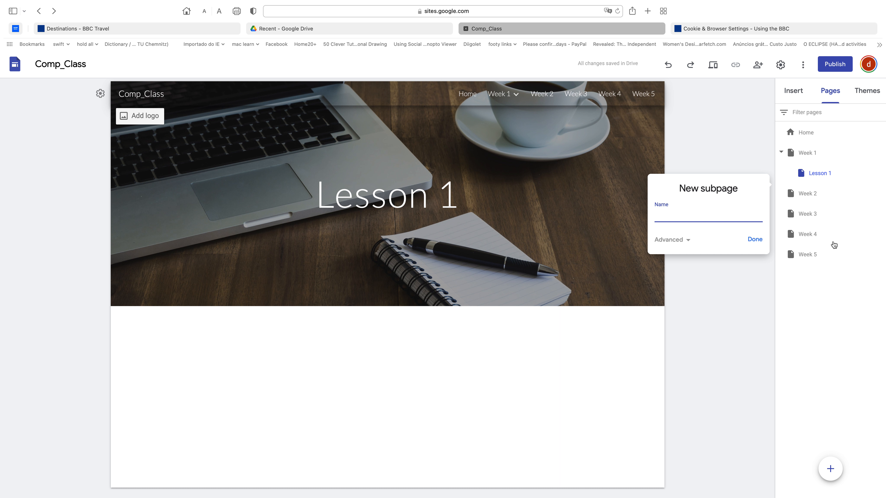
type("Lesson 2")
key("Return")
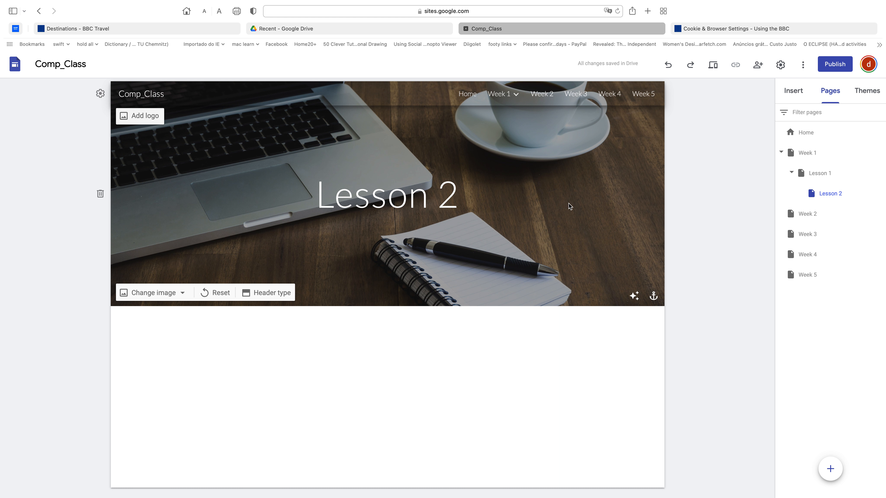
mouse_move(826, 198)
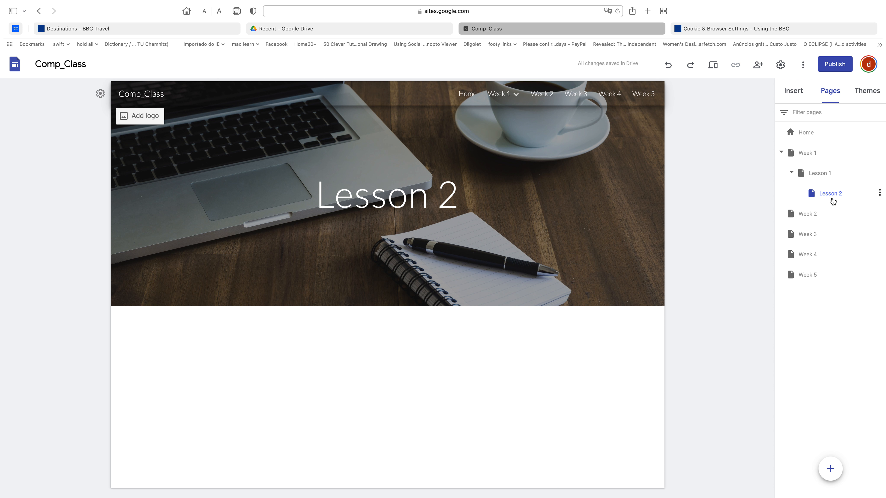
Go to the Home page and inspect the lesson subpages under Week 1 in the site navigation
left_click(466, 95)
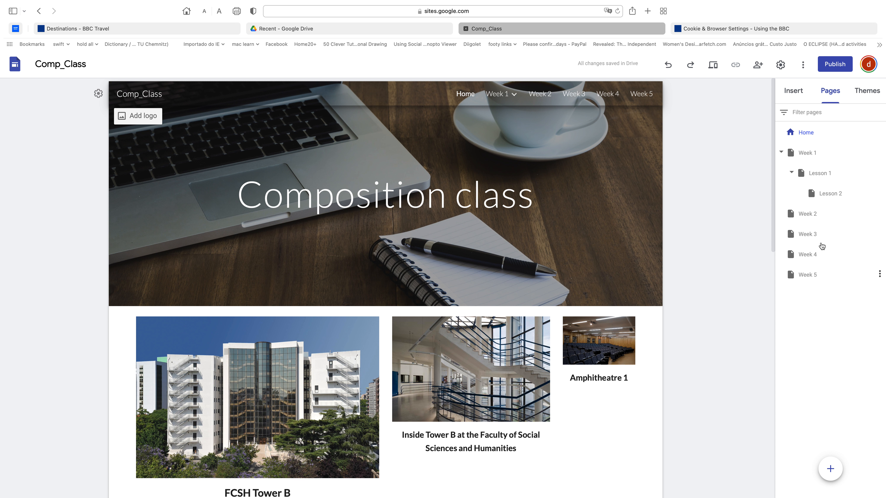
mouse_move(515, 99)
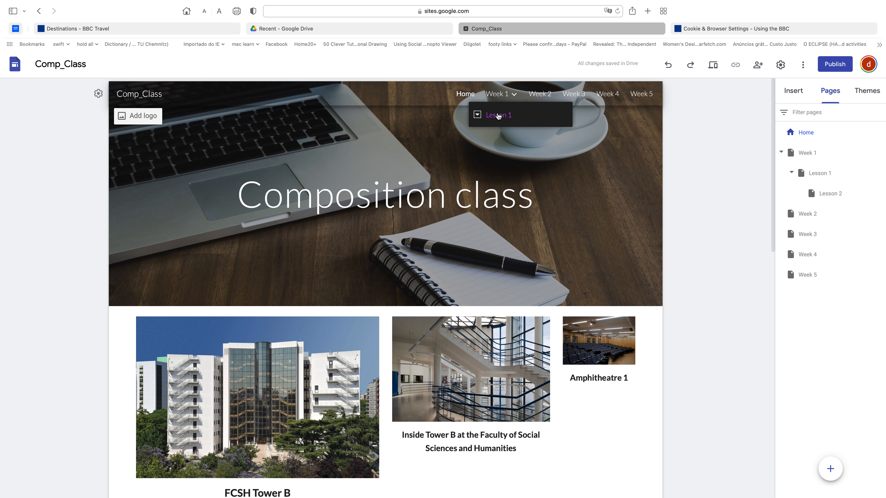
left_click(477, 116)
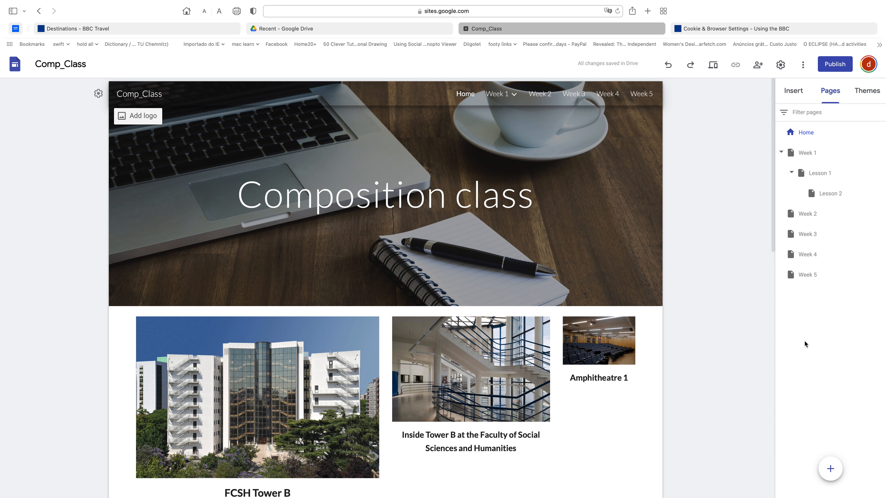
Open the Lesson 2 page and review its available page options without choosing one
left_click(828, 198)
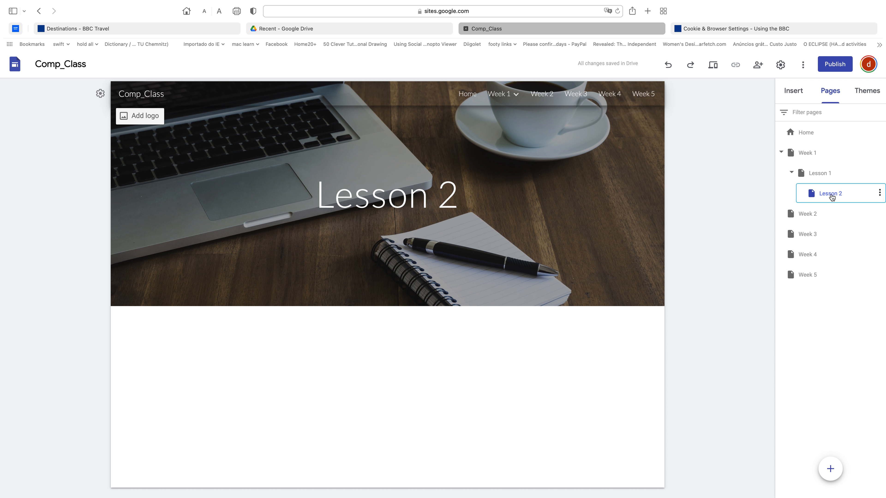
left_click(879, 193)
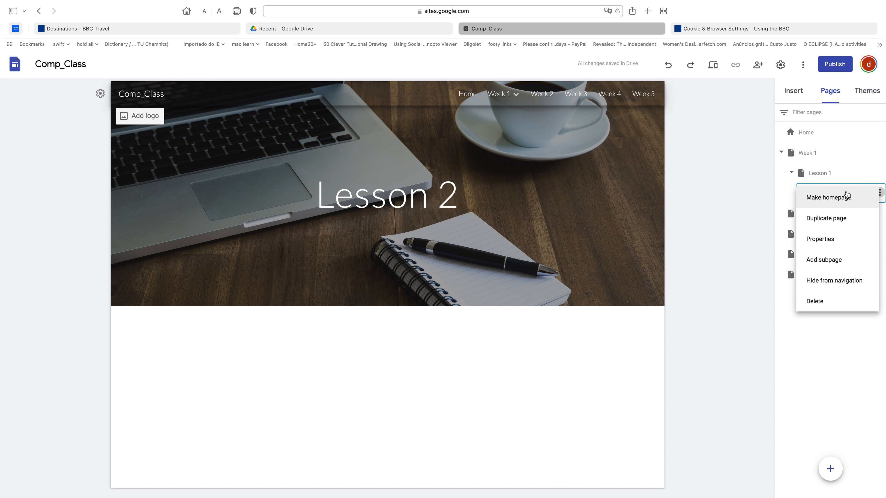
left_click(618, 164)
Visit Week 1 and its Lesson 1 subpage through the site navigation, and expand Lesson 1 there to reach Lesson 2
left_click(498, 93)
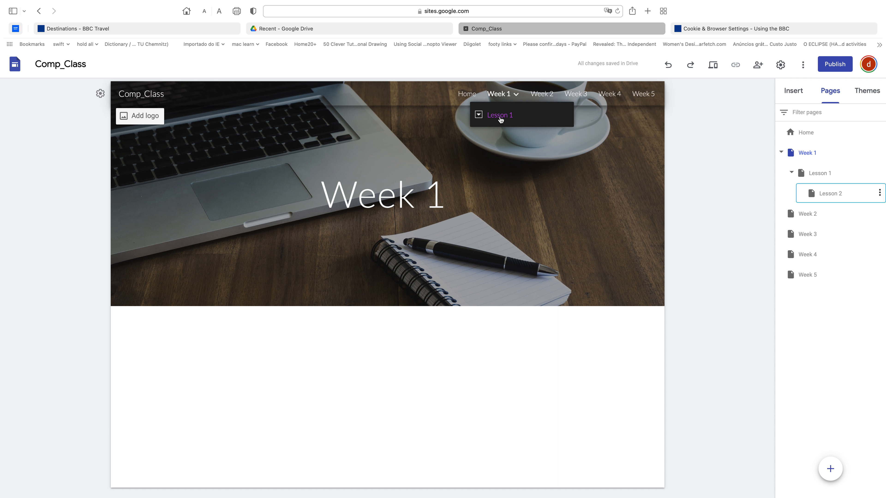
left_click(500, 116)
left_click(399, 204)
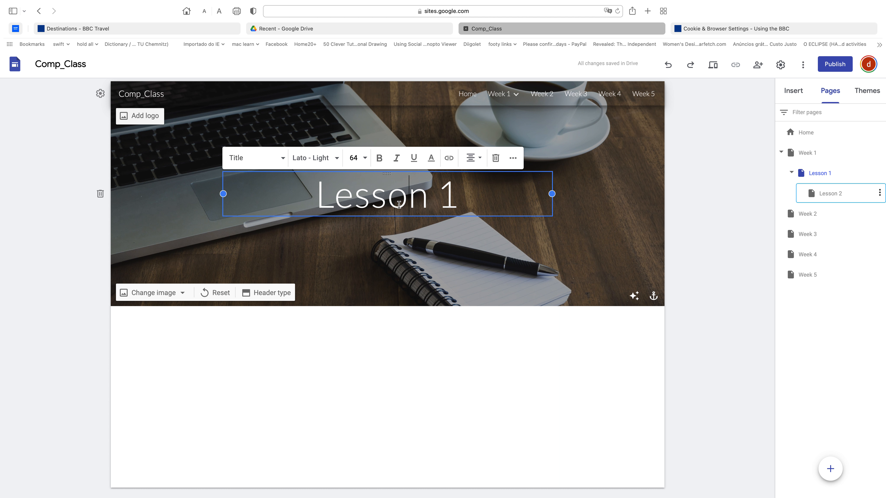
left_click_drag(432, 200, 408, 197)
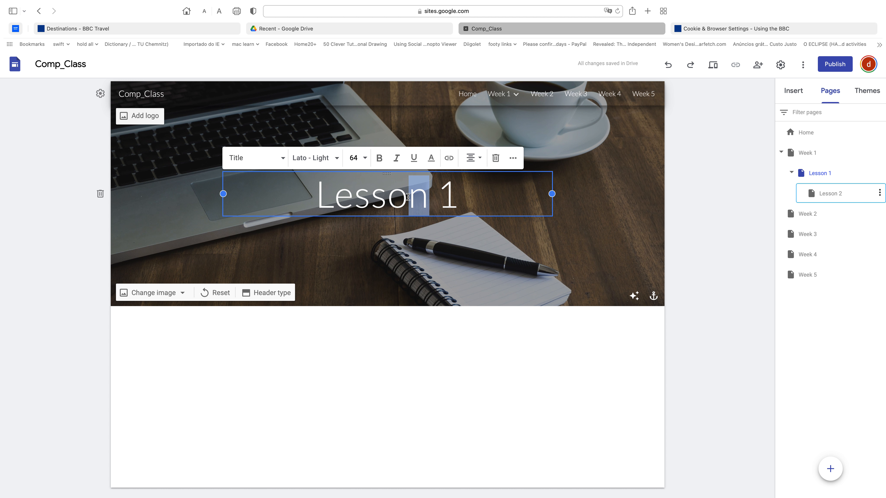
left_click(465, 204)
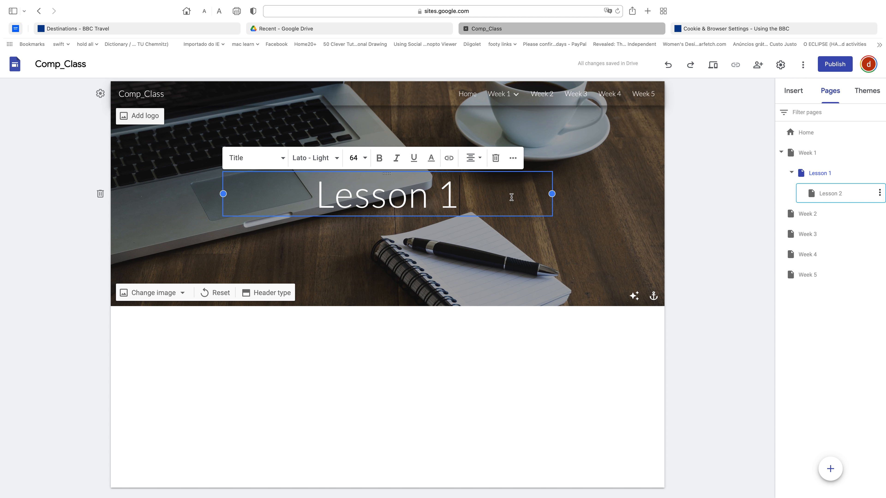
left_click(626, 168)
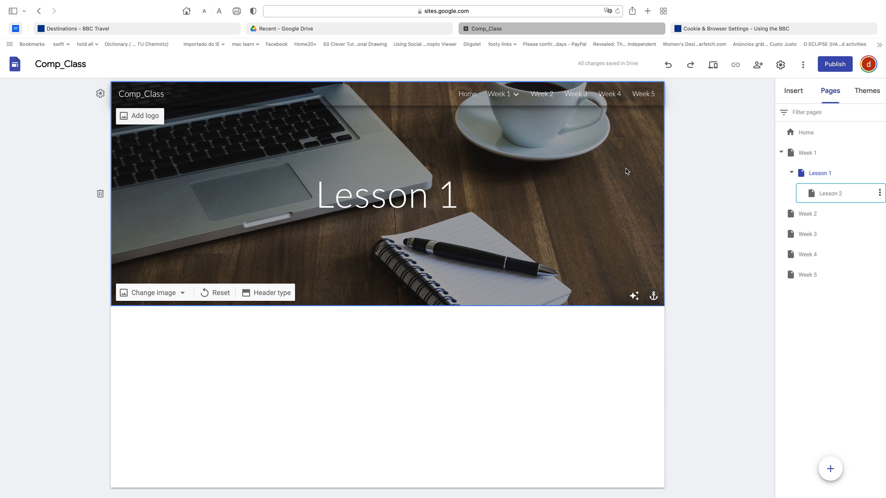
mouse_move(517, 97)
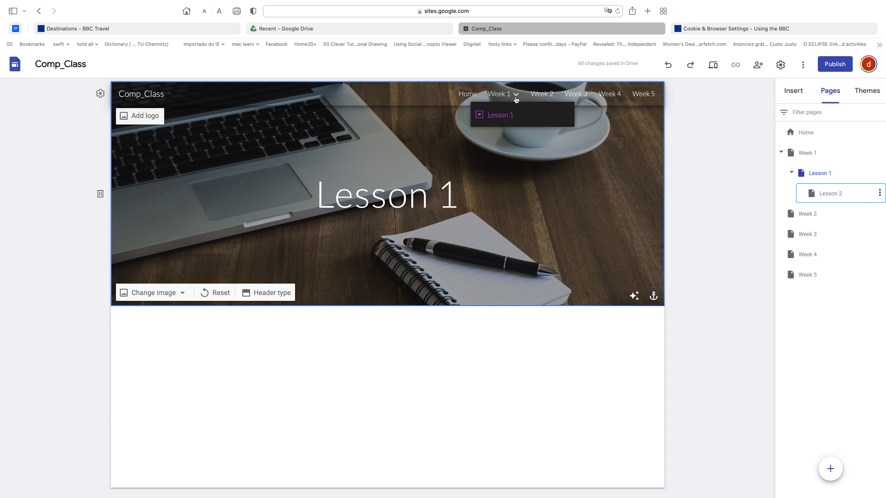
left_click(482, 119)
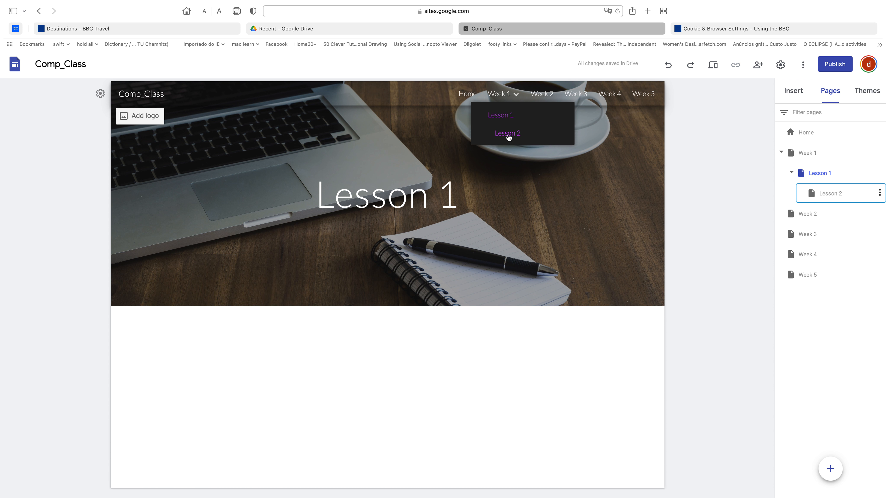
Open the Lesson 2 page nested under Lesson 1 and replace its title text with "Part 1"
left_click(508, 138)
left_click(455, 196)
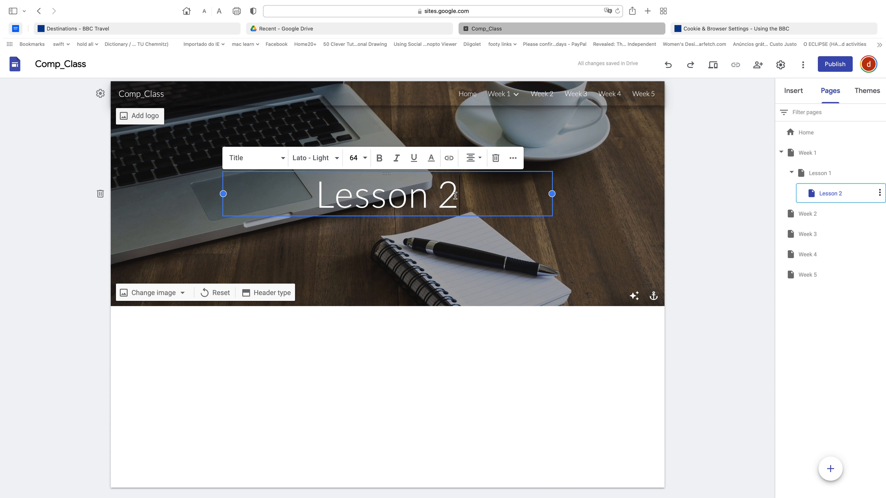
left_click_drag(462, 199, 315, 198)
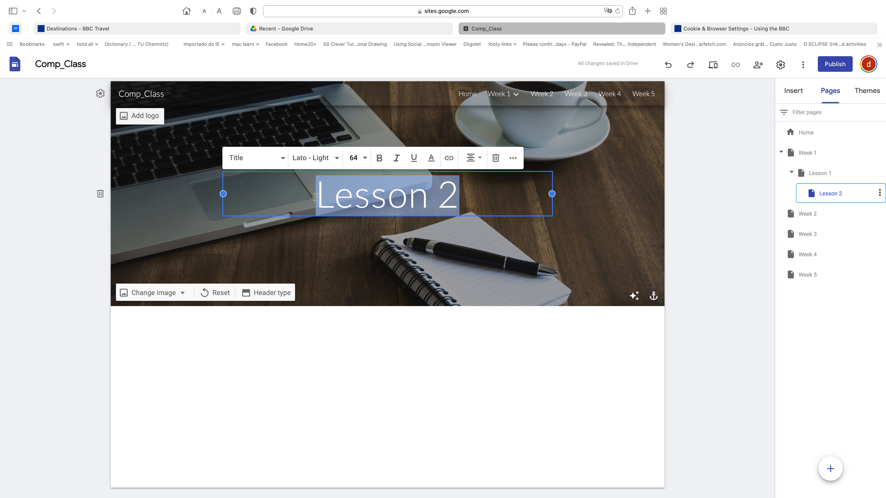
type("Part 1")
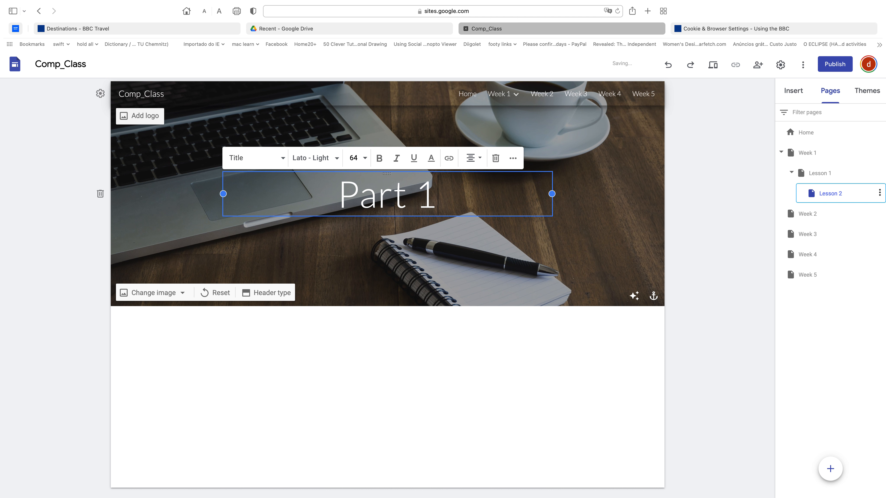
key("Return")
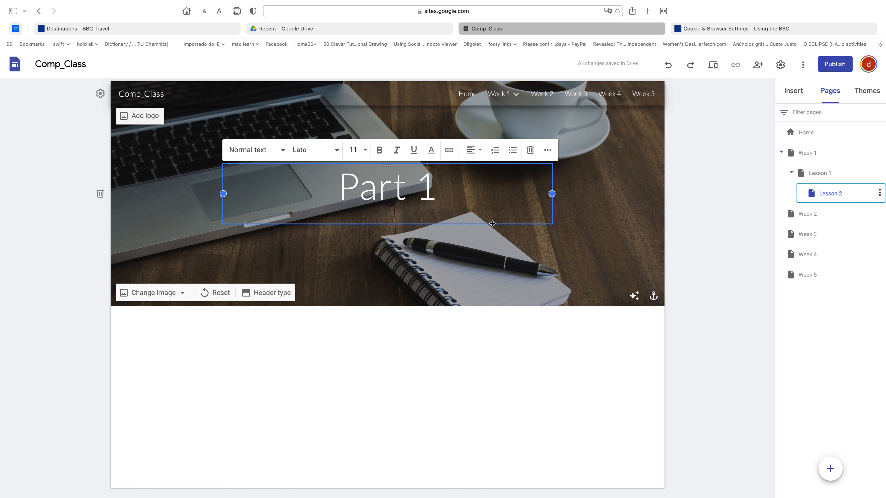
left_click(506, 269)
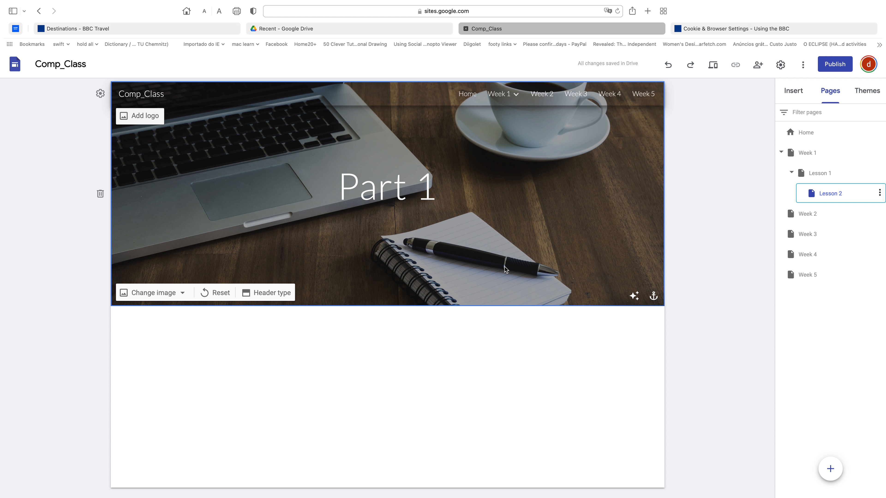
left_click(506, 183)
left_click(571, 148)
Try to edit the Lesson 2 name directly in the Week 1 dropdown of the site navigation
left_click(515, 95)
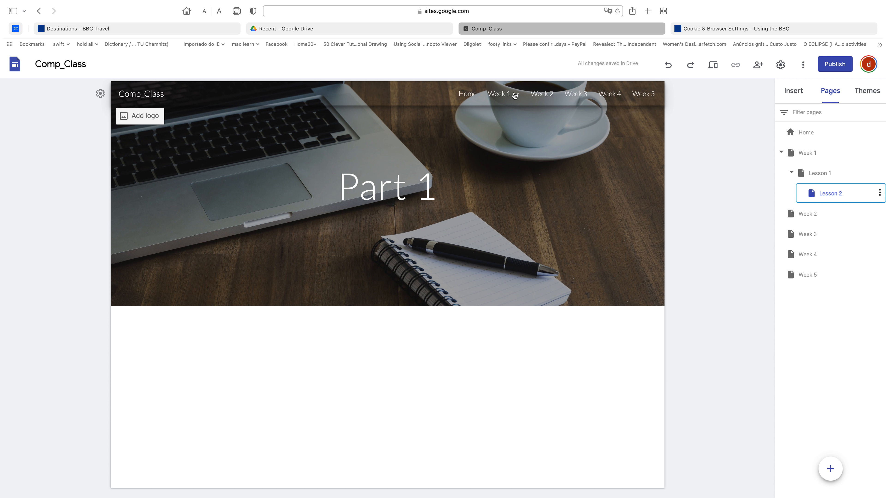
mouse_move(515, 96)
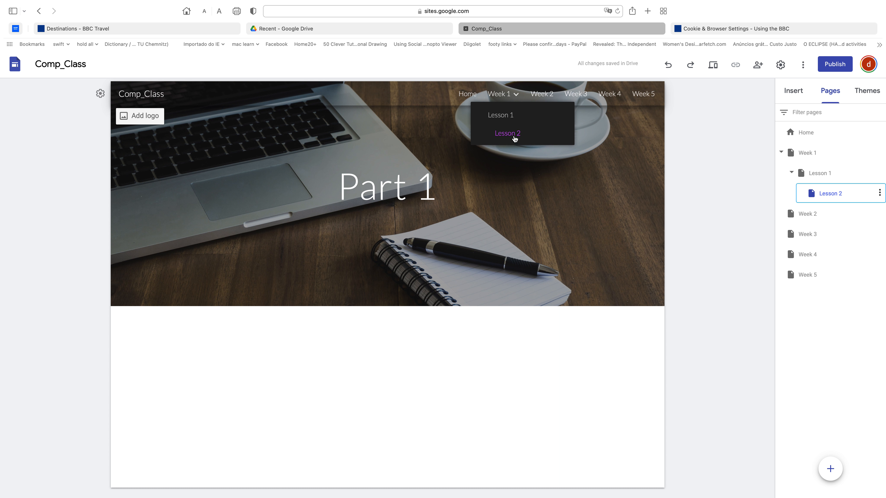
right_click(514, 136)
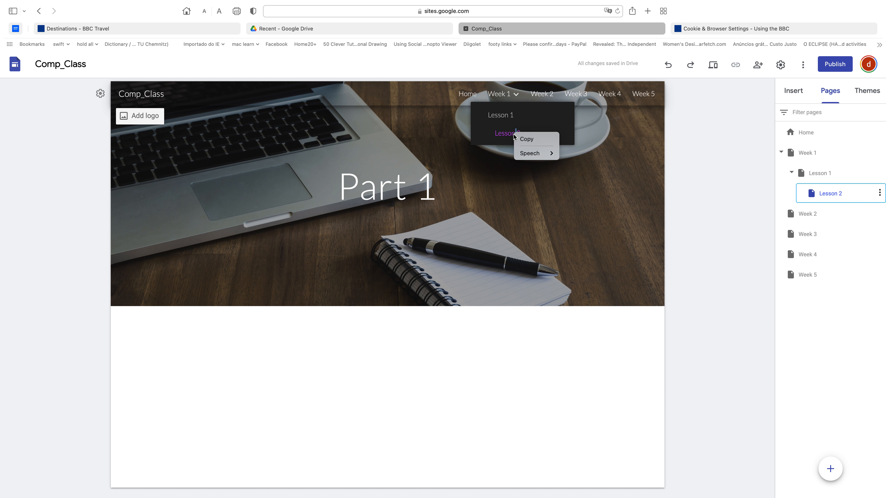
left_click(495, 136)
triple_click(496, 135)
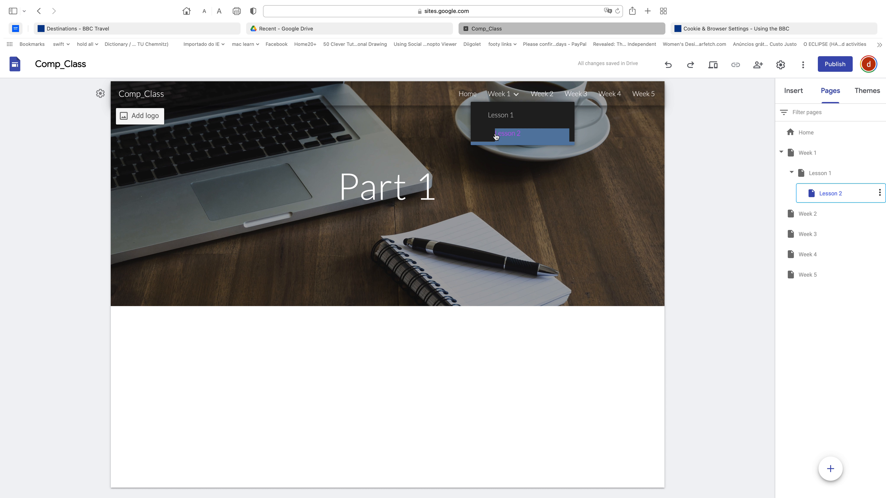
left_click(533, 188)
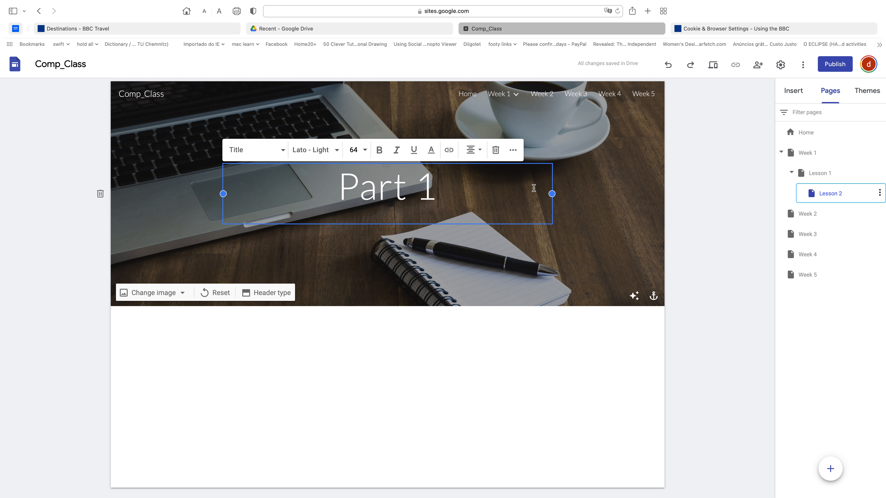
left_click(574, 183)
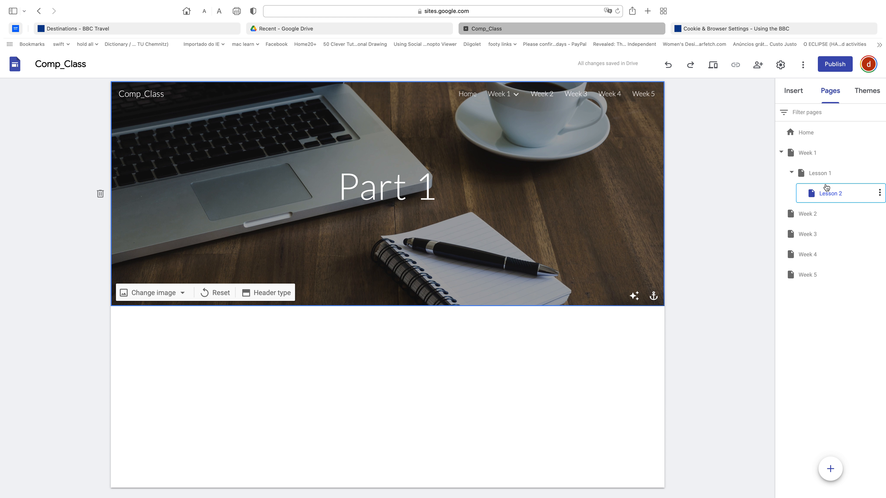
Delete the Lesson 2 page nested under Lesson 1 and add a subpage named "Lesson 2" directly under Week 1
left_click(879, 194)
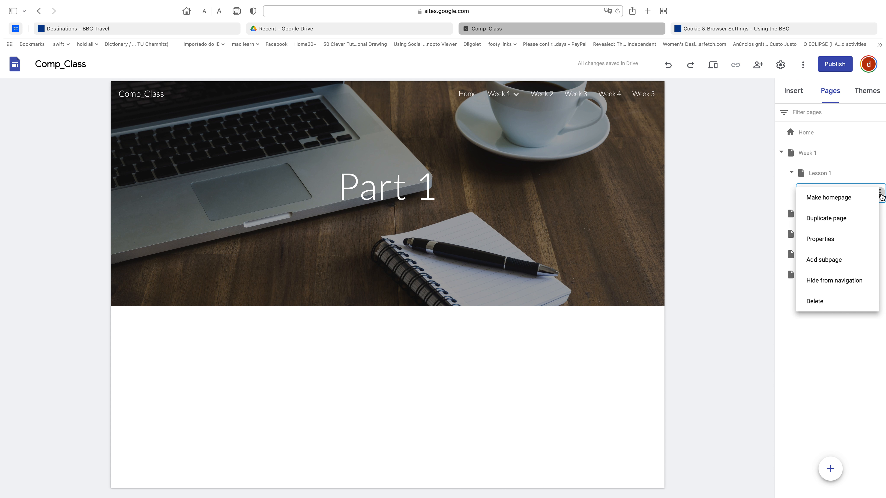
left_click(830, 305)
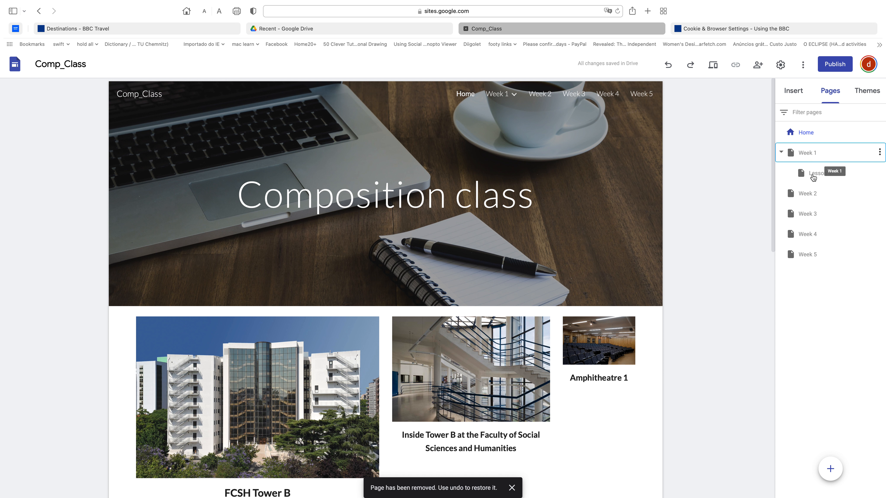
left_click(876, 155)
left_click(880, 153)
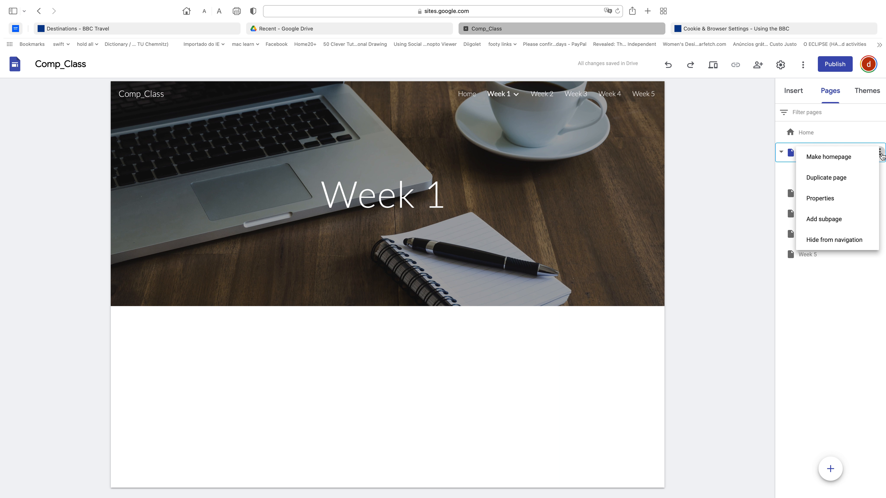
left_click(835, 221)
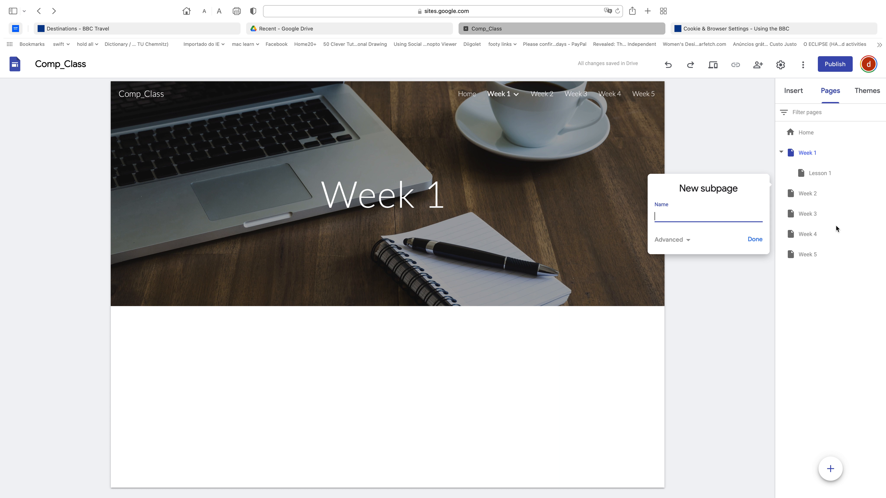
type("Lesson 2")
key("Return")
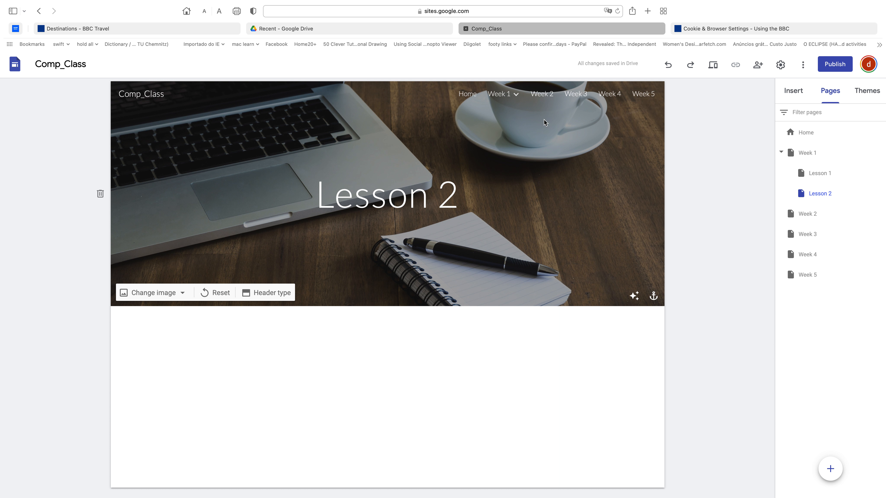
left_click(589, 198)
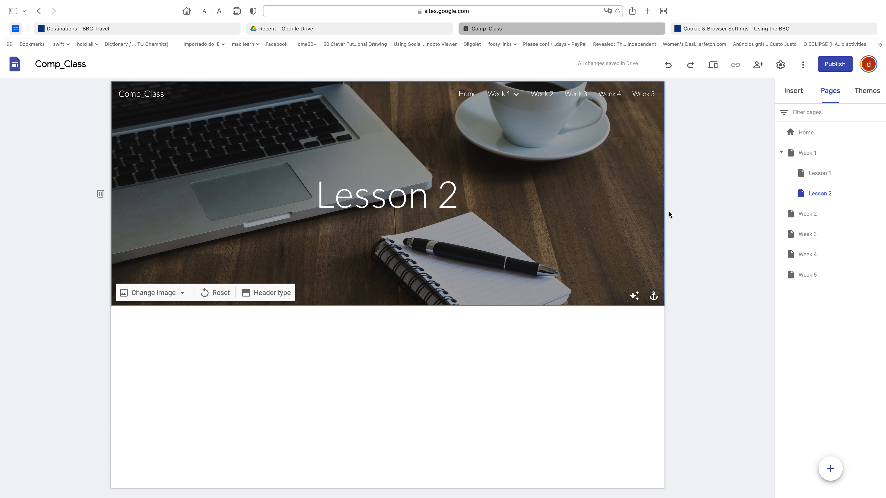
Add a new navigation link named "BBC Website" pointing to bbc.co.uk, set to open in a new tab
mouse_move(832, 473)
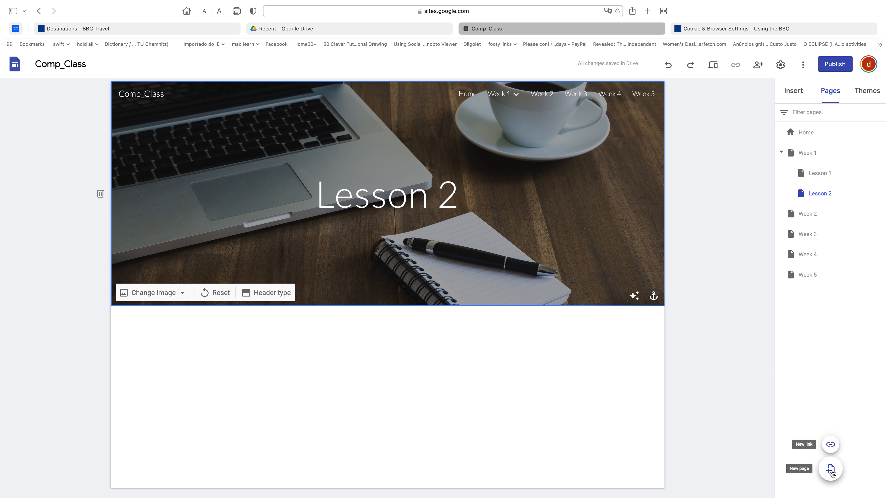
left_click(830, 444)
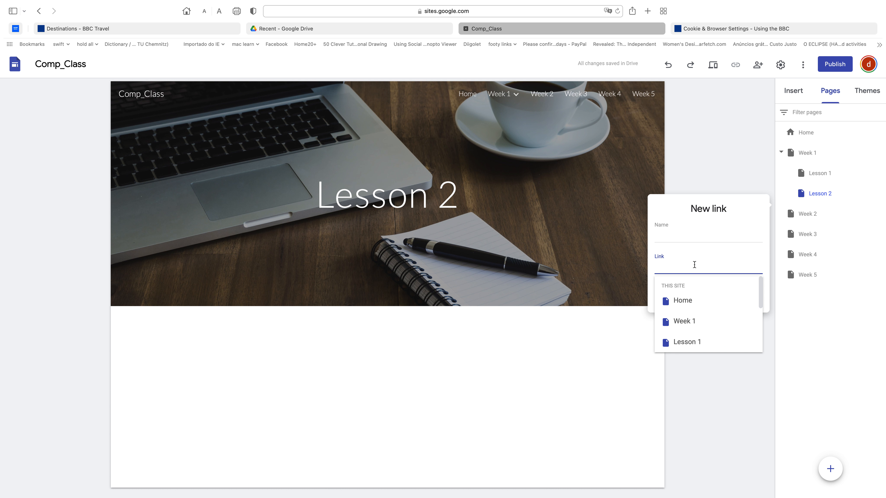
type("bbc.co.uk")
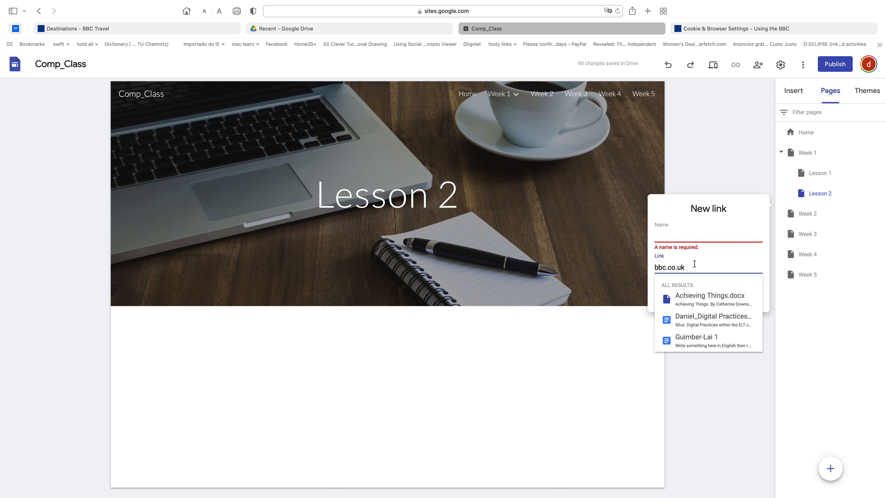
left_click(686, 235)
type("BBC WEbsite")
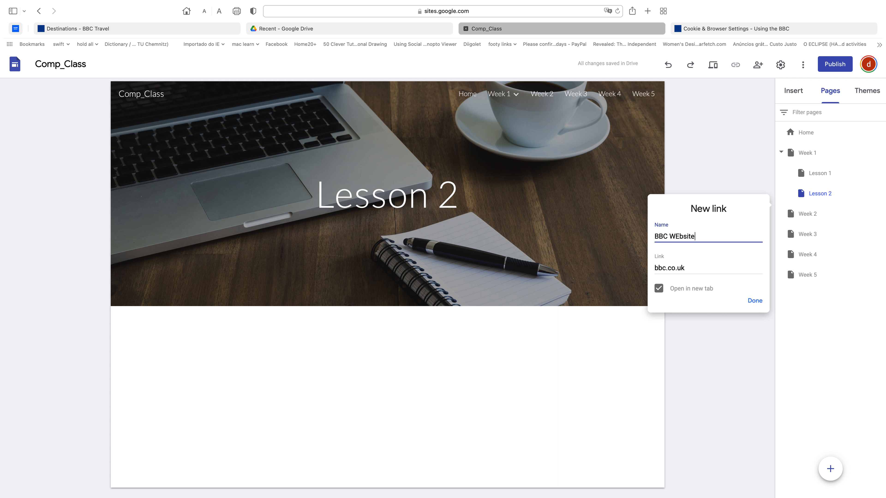
key("BackSpace")
key("BackSpace")
key("BackSpace")
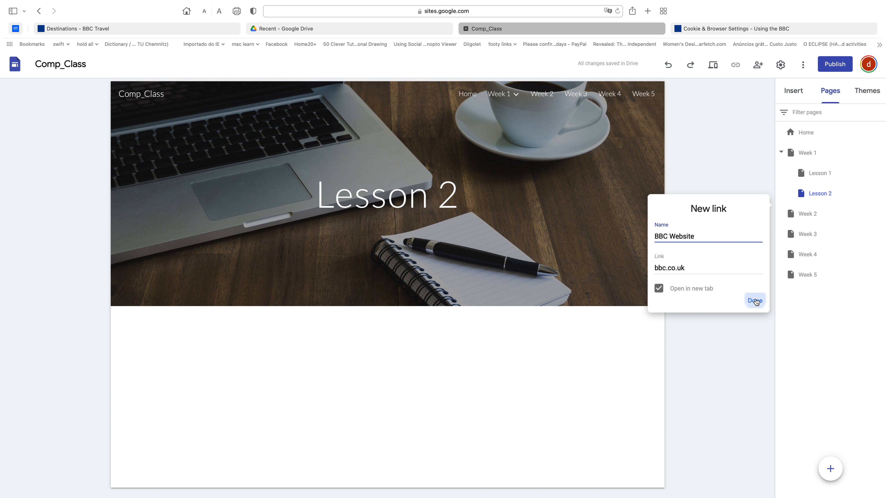
left_click(755, 301)
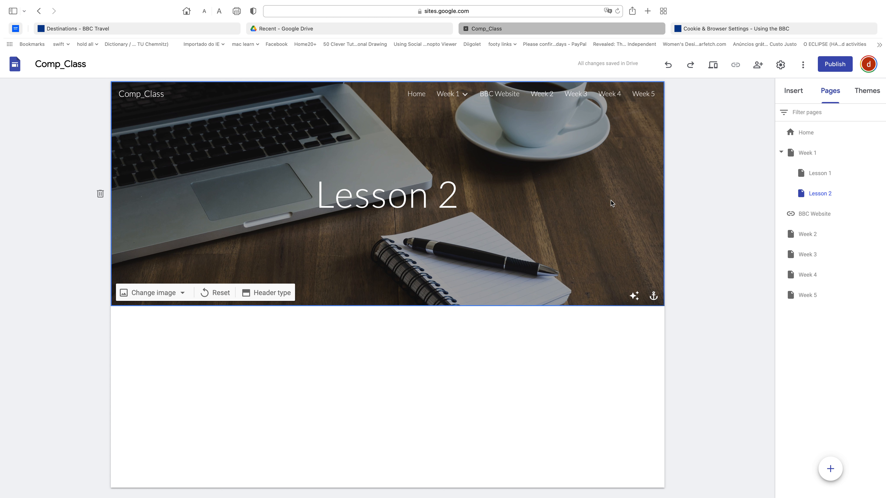
Test the BBC Website link from the Week 2 page's navigation through to the BBC homepage, and return to the site editor
left_click(842, 232)
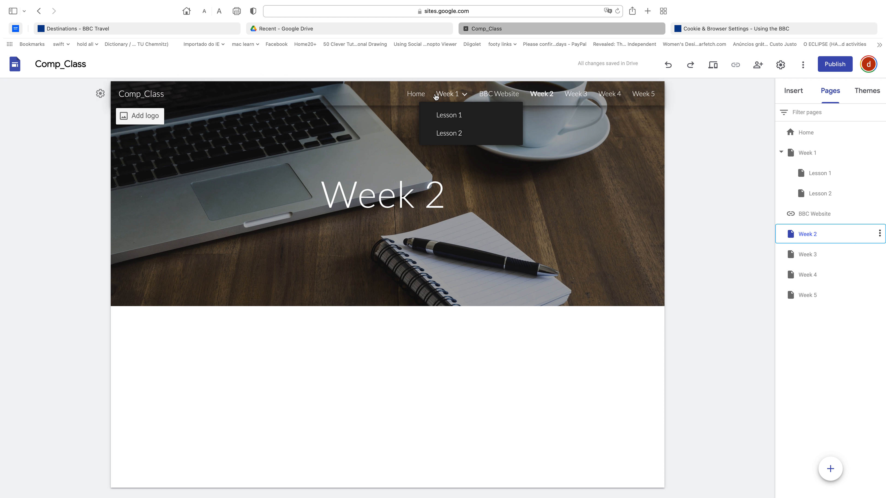
left_click(506, 94)
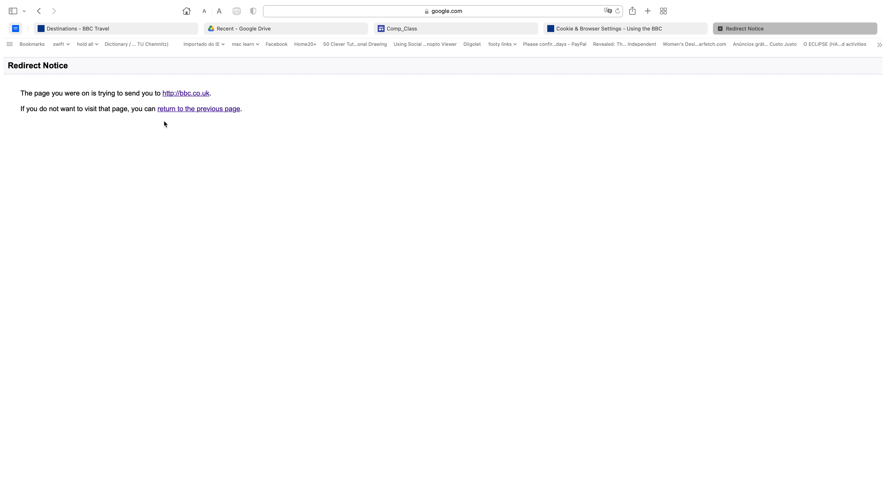
left_click(187, 94)
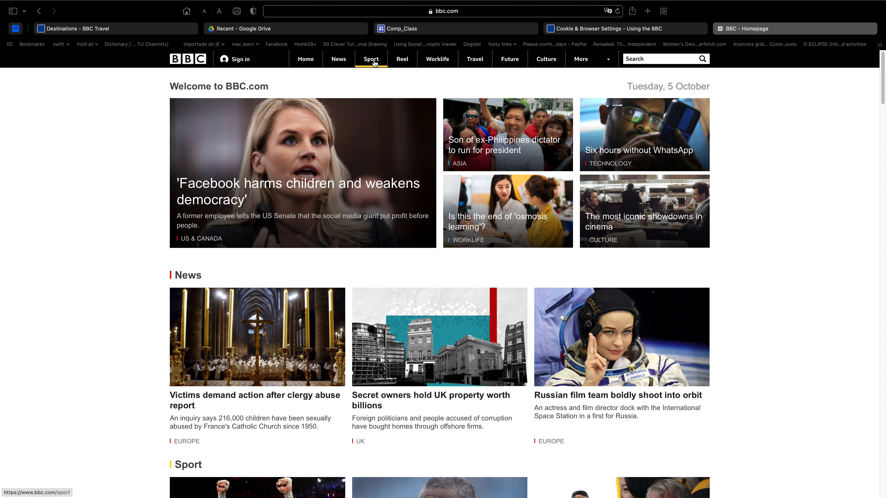
left_click(405, 30)
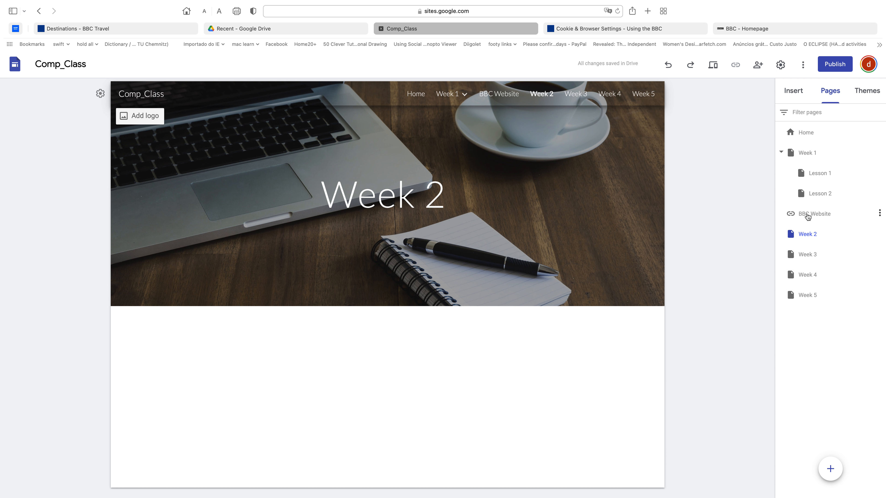
Delete the BBC Website link from the site's pages and view the Week 5 page
left_click(880, 214)
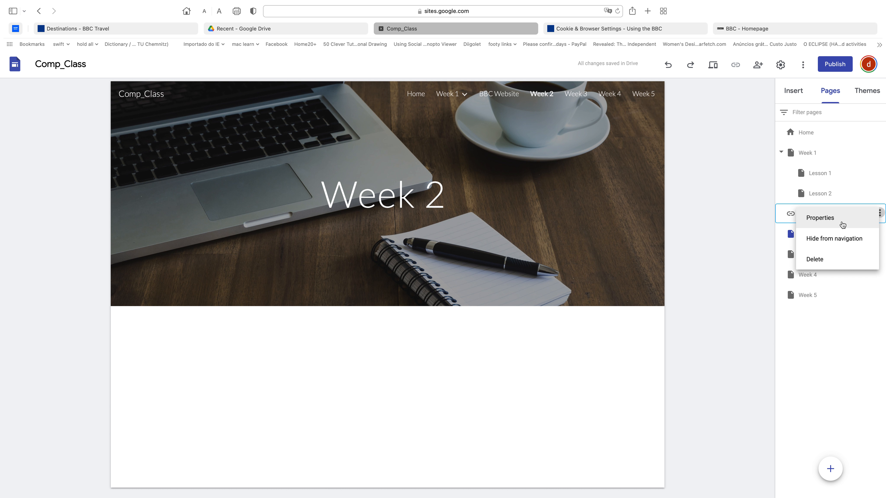
left_click(824, 262)
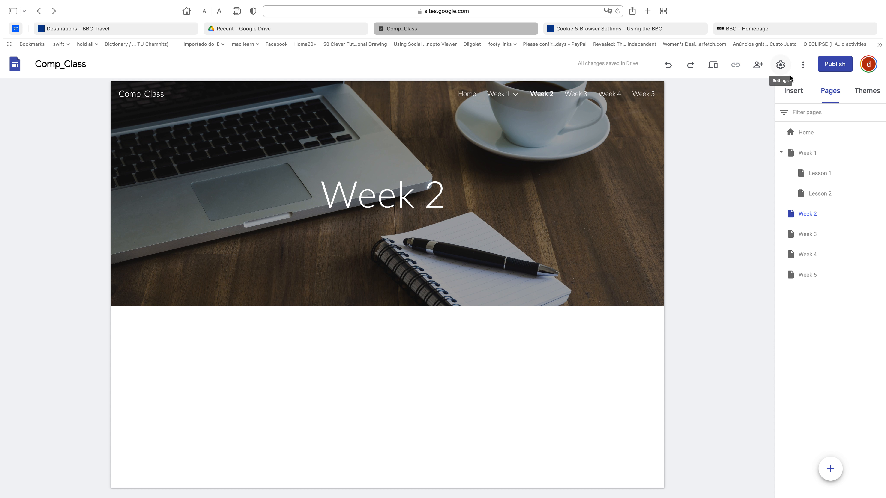
left_click(863, 273)
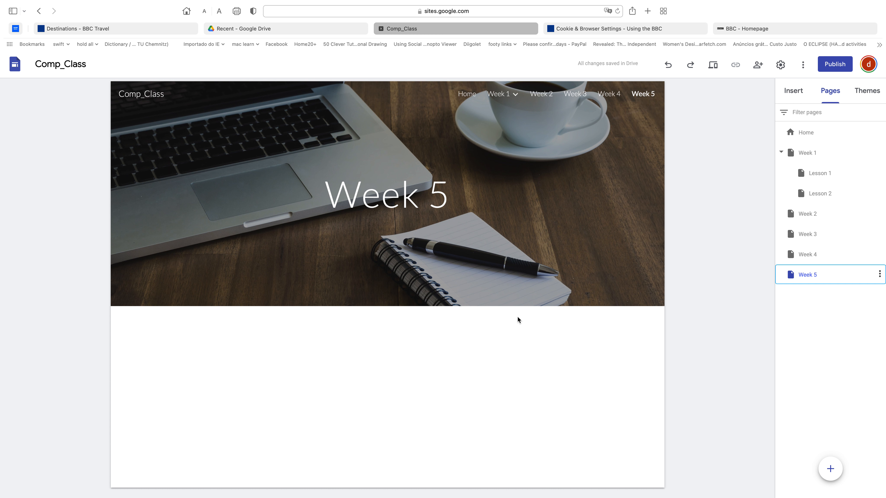
Go to the Home page and start publishing the site with the web address "comp-class"
left_click(468, 94)
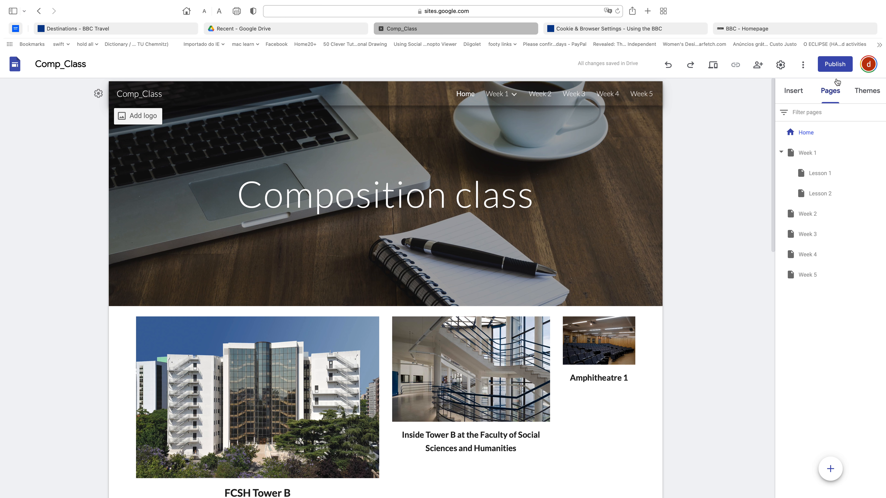
left_click(835, 64)
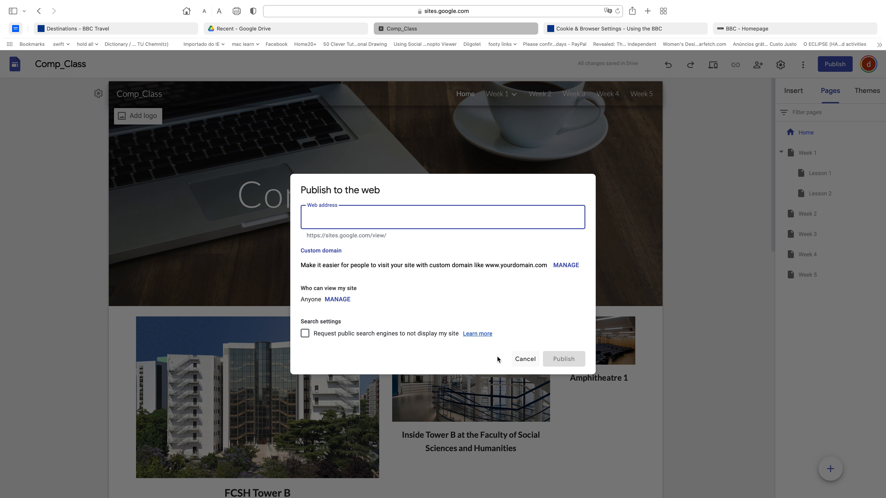
type("comp-class")
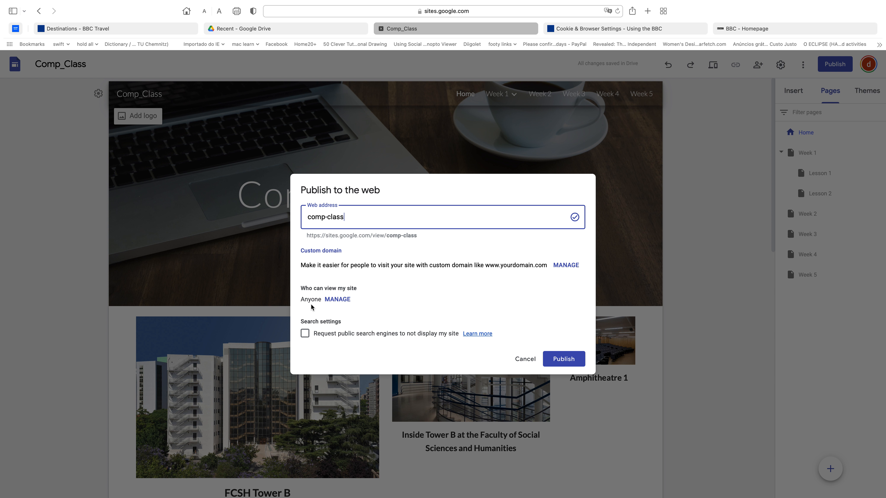
Open the viewer management settings, look at the suggestions for adding people and groups, and return to the publishing dialog
left_click(332, 302)
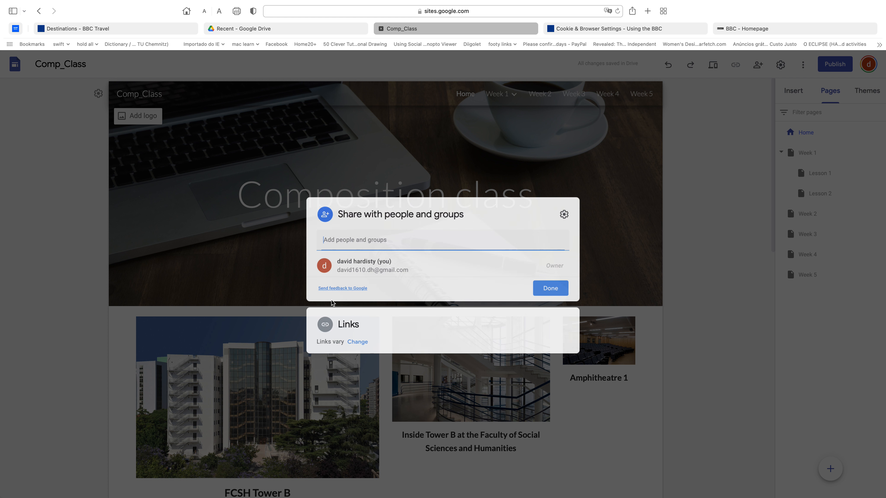
left_click(388, 238)
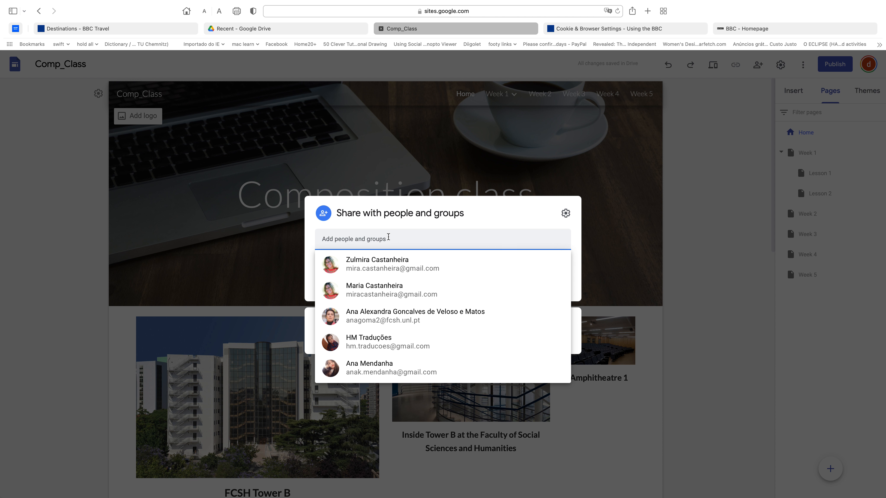
left_click(720, 311)
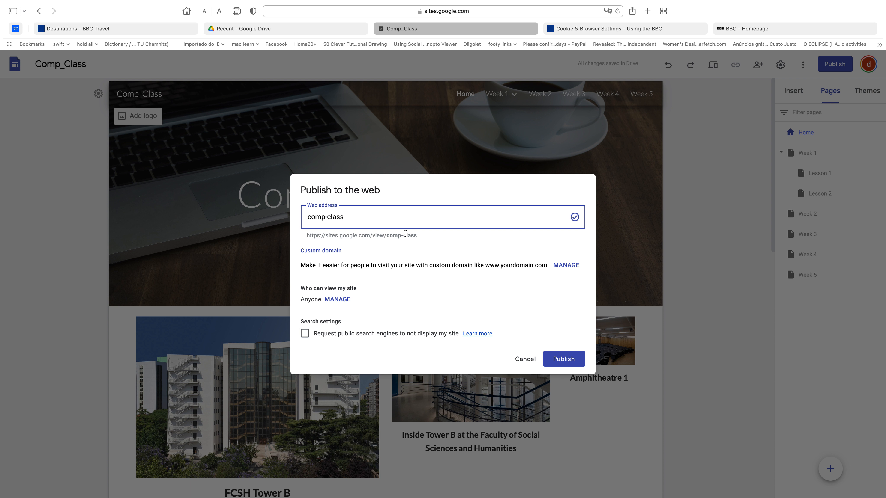
Manage who can view the site, choosing Public for the published site's link, and save the sharing settings
left_click(339, 300)
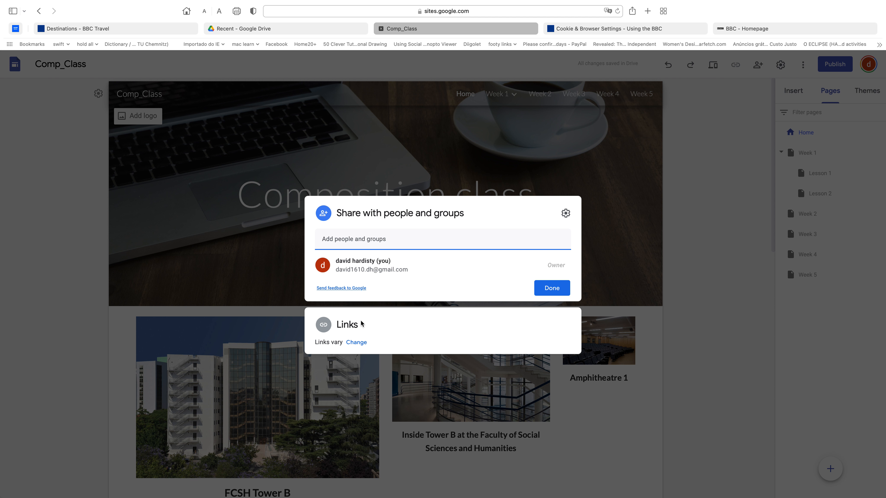
left_click(351, 343)
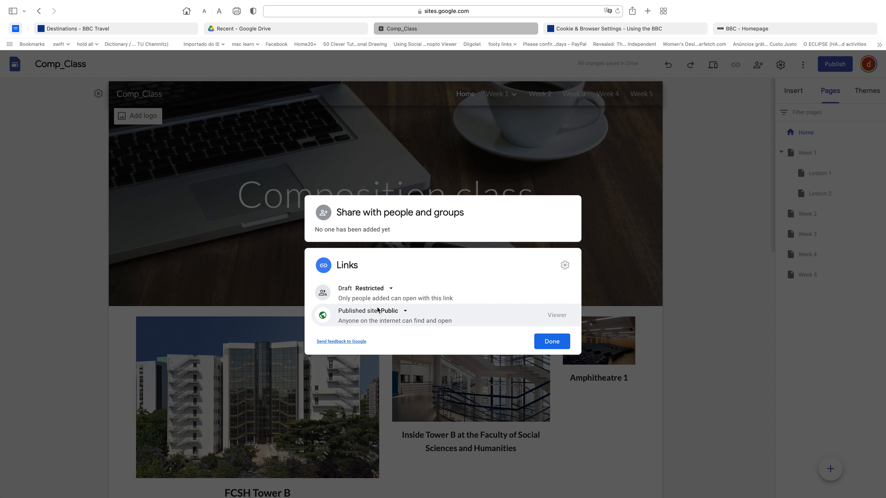
left_click(404, 313)
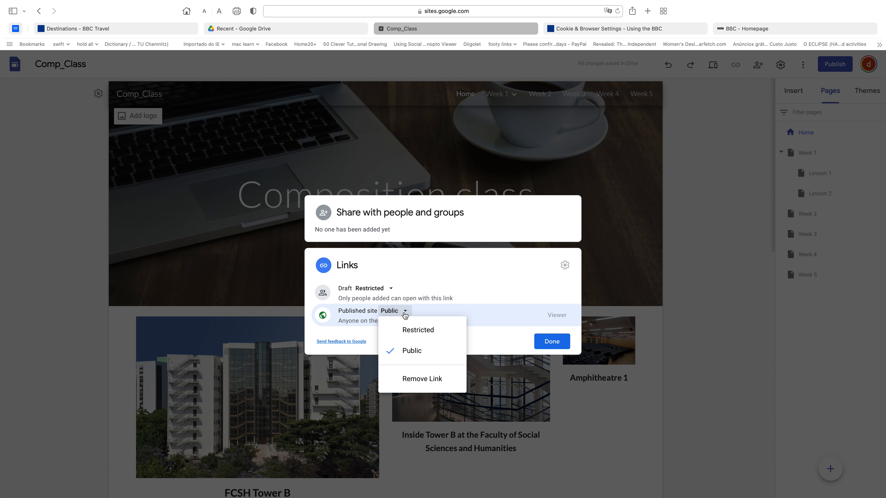
left_click(415, 351)
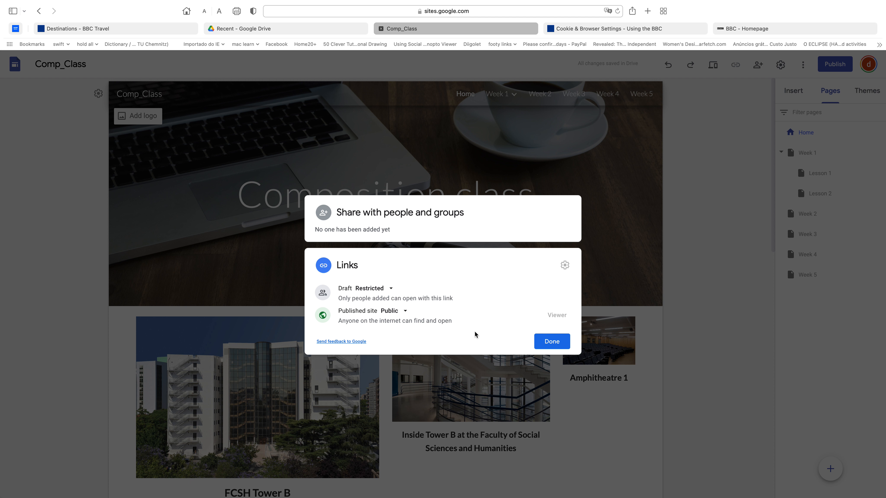
left_click(552, 342)
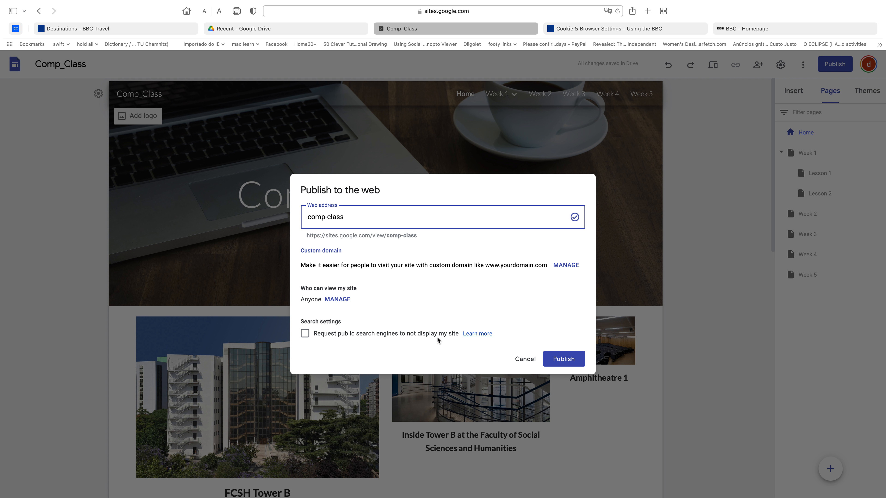
Review the draft and published link permissions once more and publish the site
left_click(333, 299)
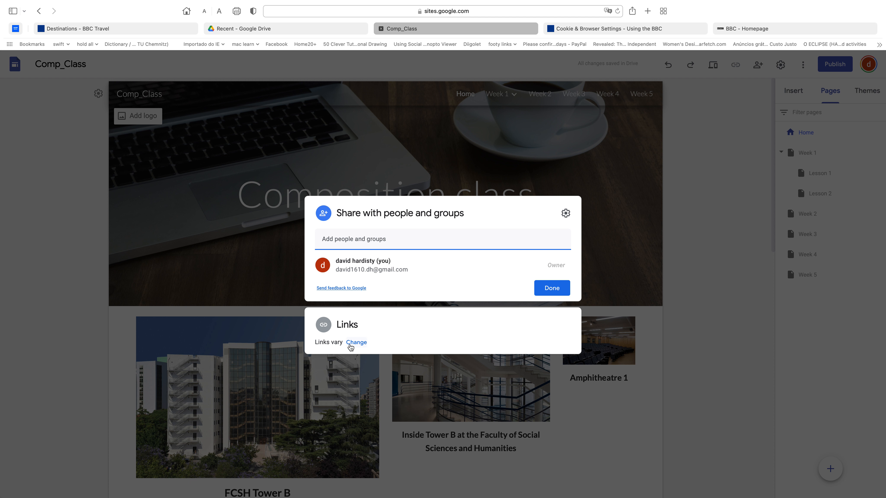
left_click(350, 345)
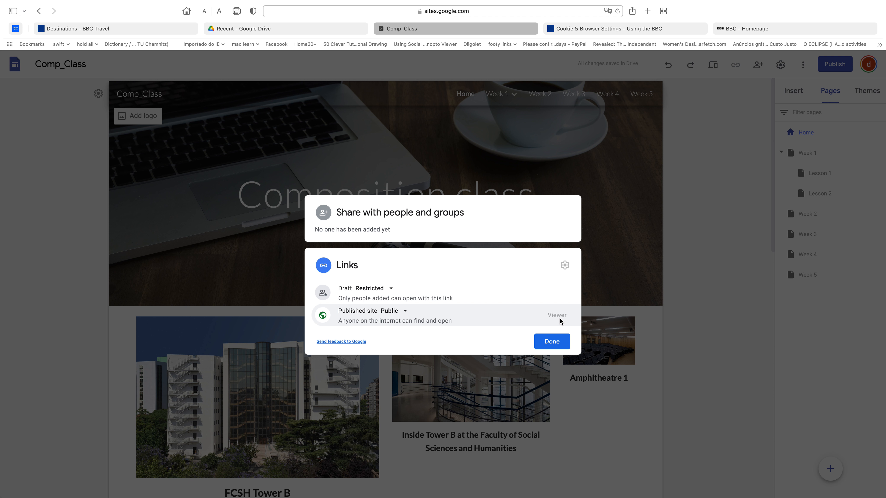
left_click(556, 347)
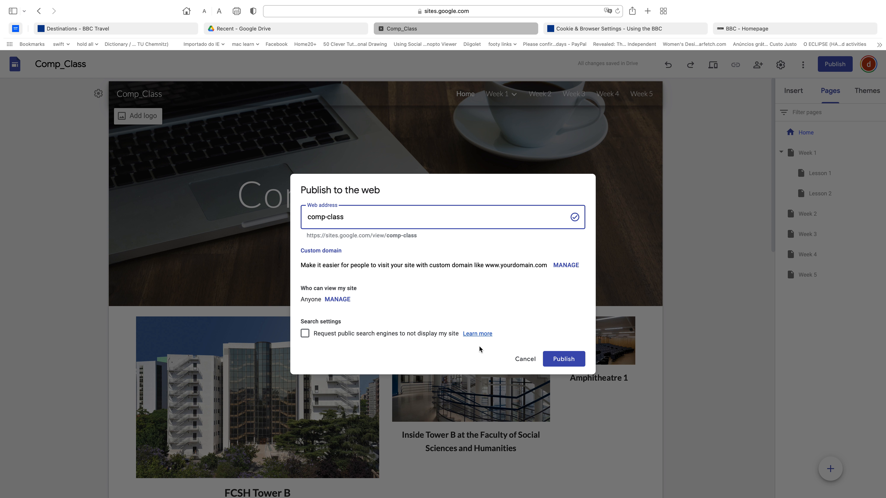
left_click(565, 362)
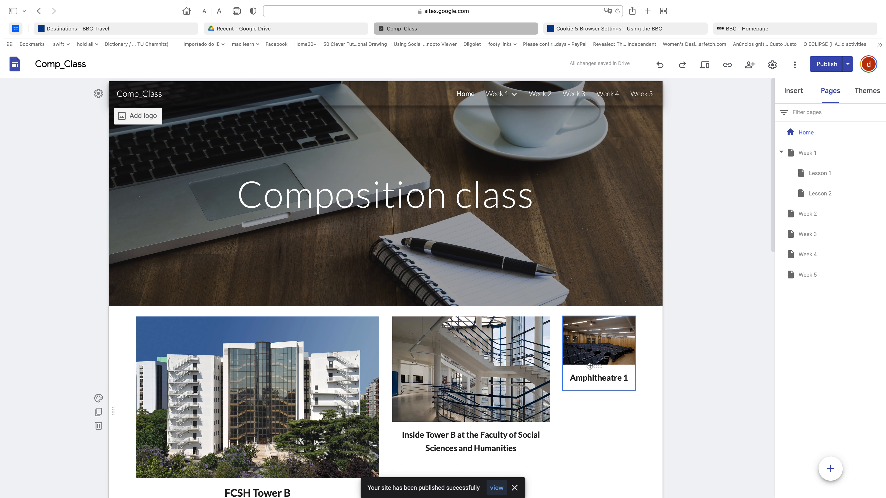
Look down the Home page in the editor and open the published version of the site
scroll(615, 406, "down", 10)
scroll(614, 404, "down", 3)
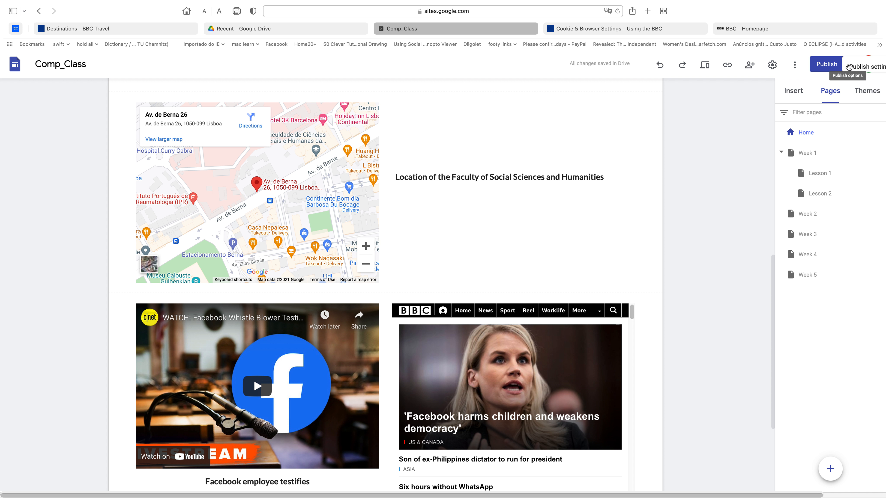
left_click(848, 65)
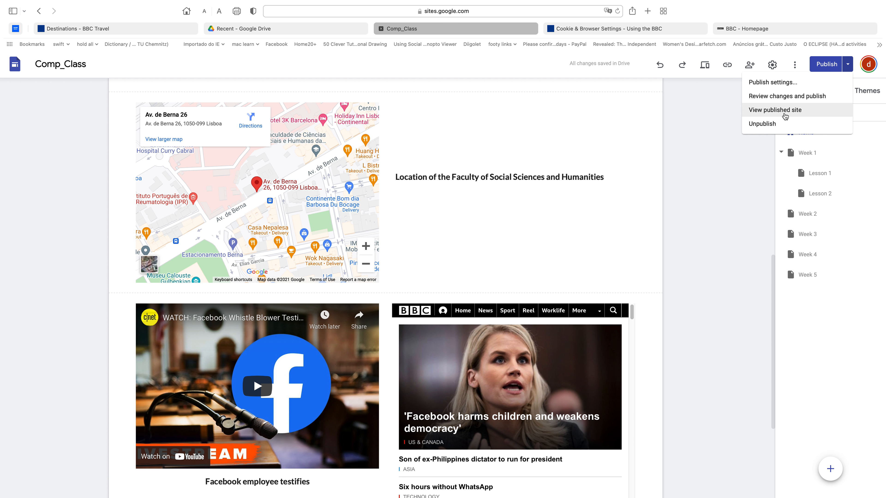
left_click(784, 113)
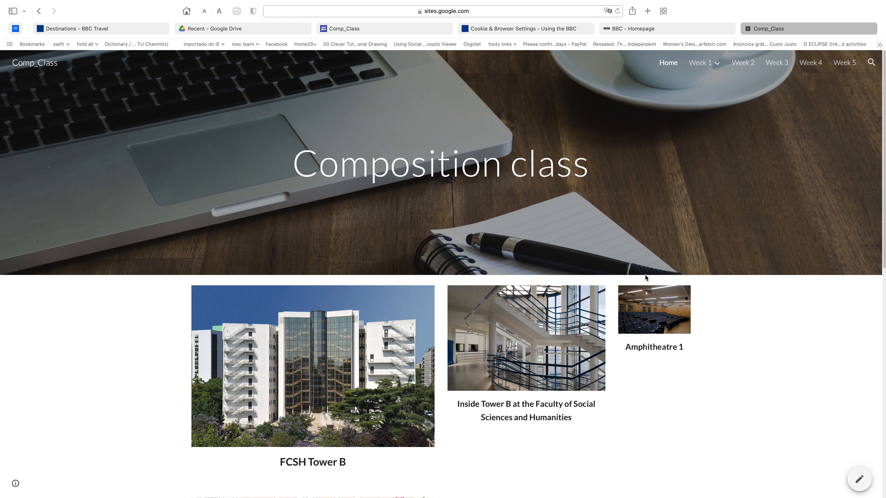
Look through the published Home page from the banner down to the embedded video and BBC page
scroll(644, 269, "down", 2)
scroll(644, 268, "down", 4)
scroll(633, 254, "up", 6)
scroll(632, 254, "down", 10)
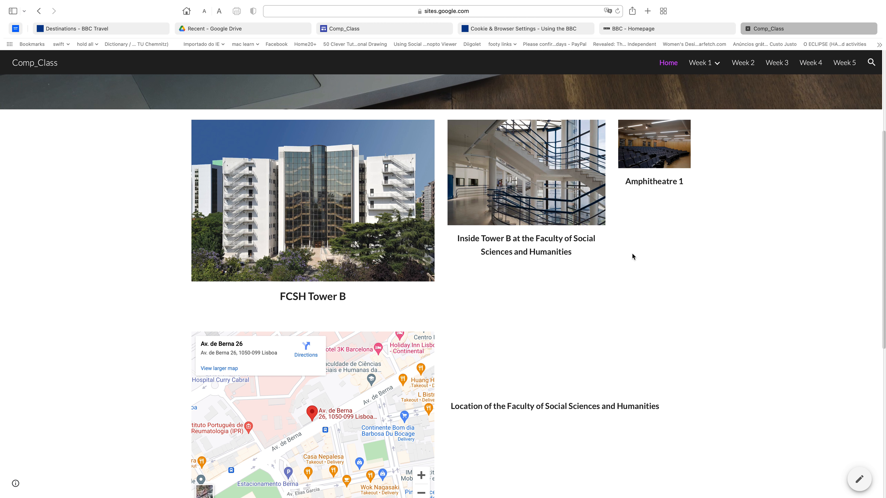
scroll(632, 256, "down", 8)
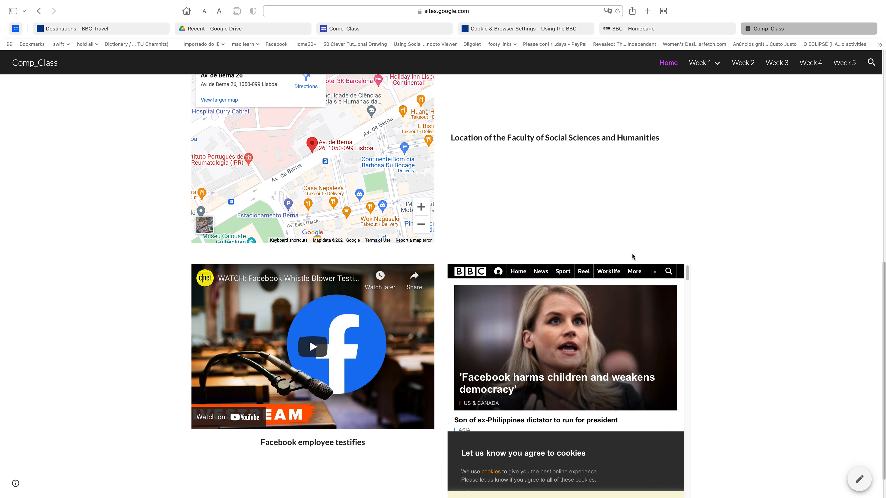
scroll(632, 257, "down", 8)
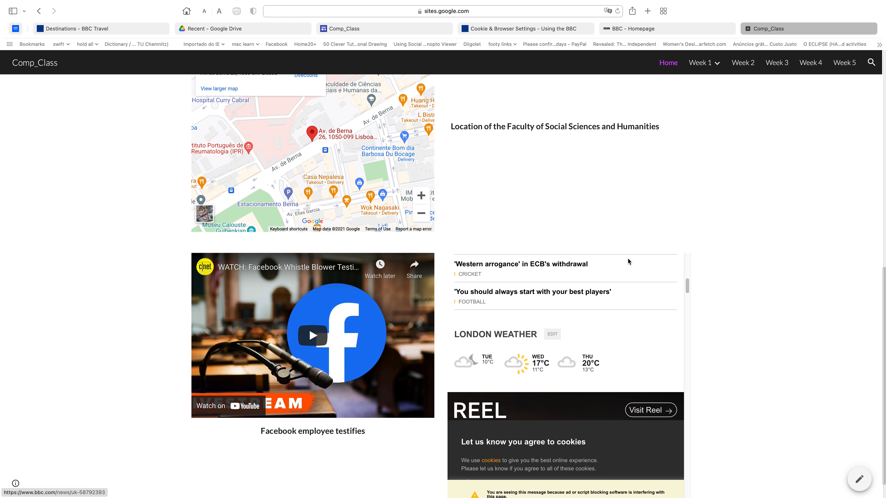
scroll(606, 303, "up", 10)
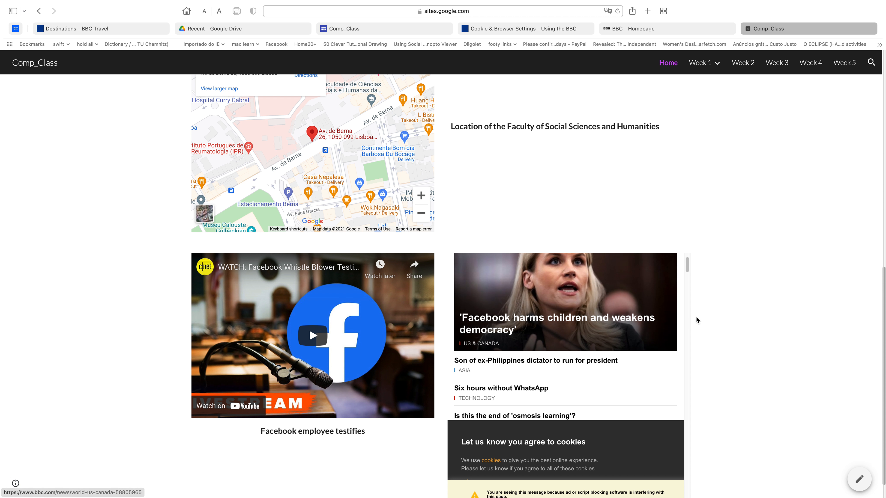
Open the Tesla article from the embedded BBC page in a new tab, view it and dismiss its registration pop-up
left_click_drag(687, 272, 685, 350)
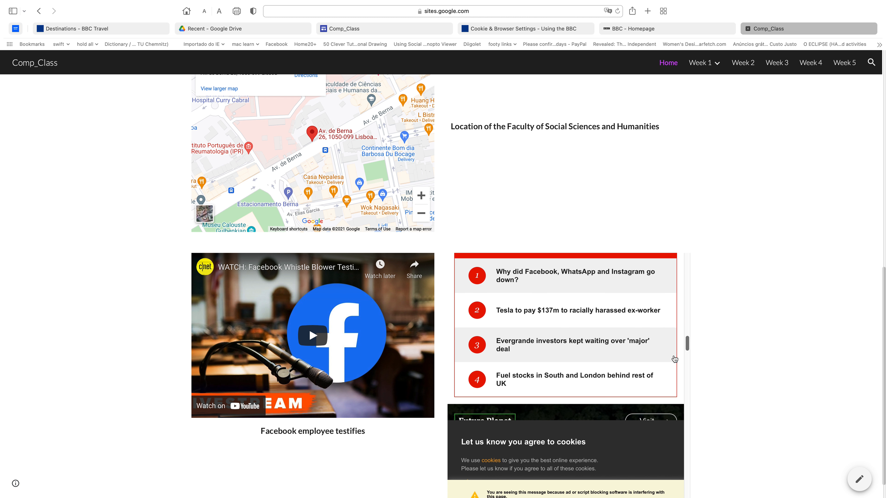
right_click(559, 316)
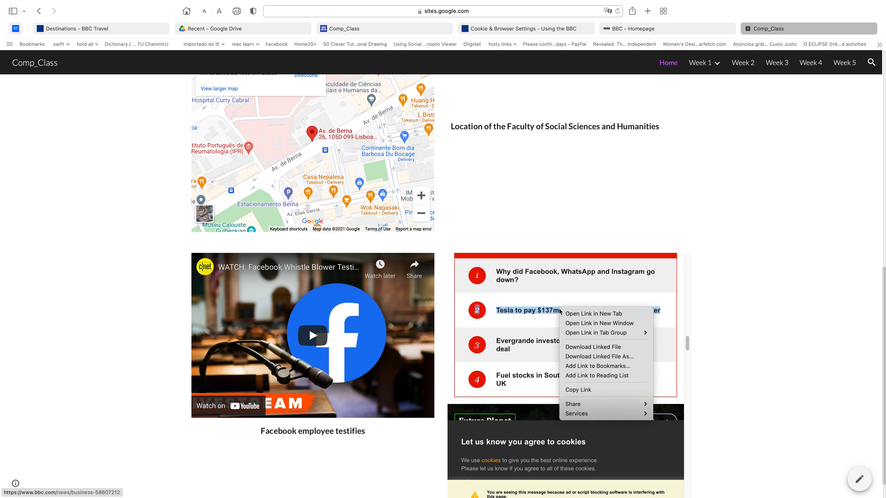
left_click(619, 314)
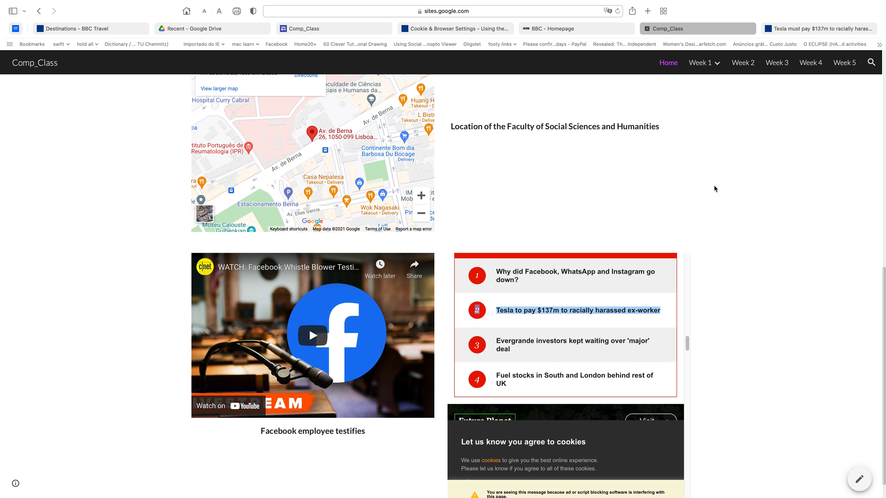
left_click(792, 30)
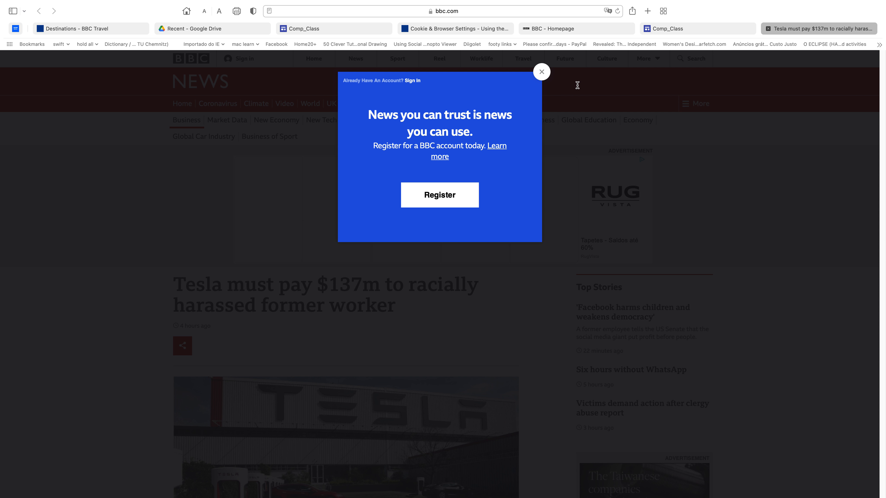
left_click(541, 73)
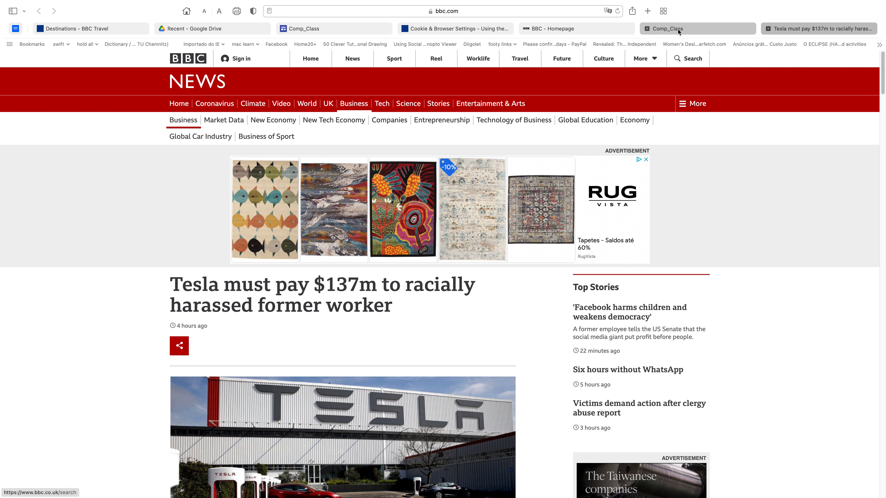
Return to the published site and test the embedded Facebook testimony video by playing and pausing it
left_click(664, 30)
scroll(657, 332, "down", 5)
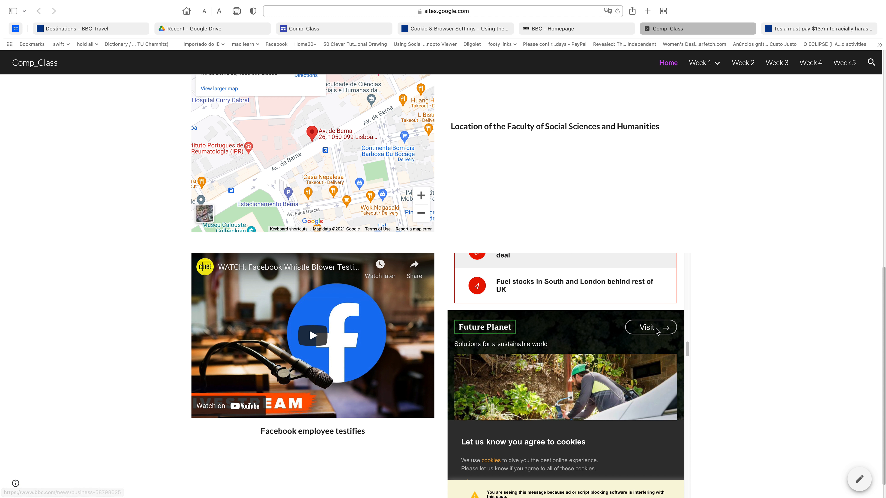
scroll(711, 346, "down", 1)
scroll(531, 354, "up", 6)
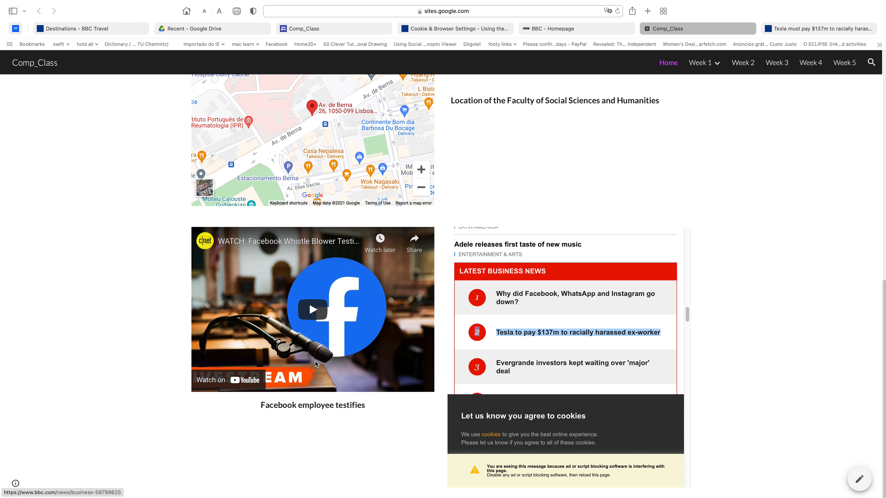
left_click(311, 315)
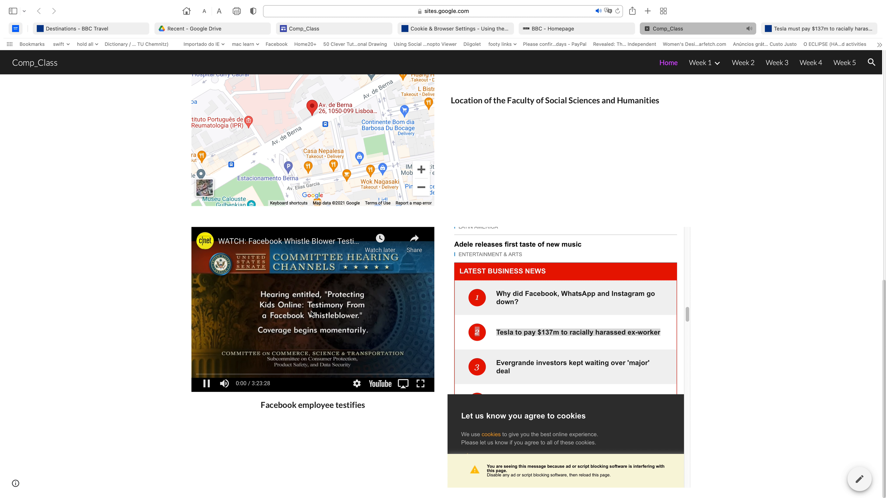
left_click(327, 321)
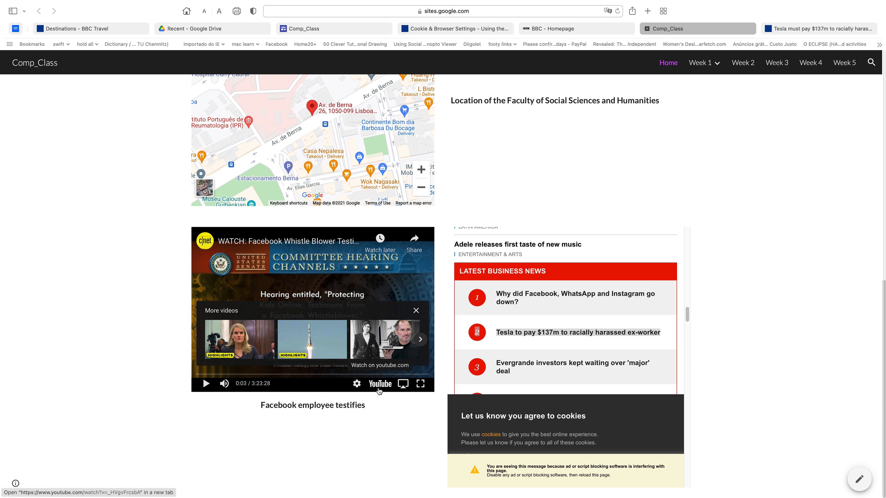
Open the embedded video on YouTube, pause it there, and return to the published site
left_click(379, 383)
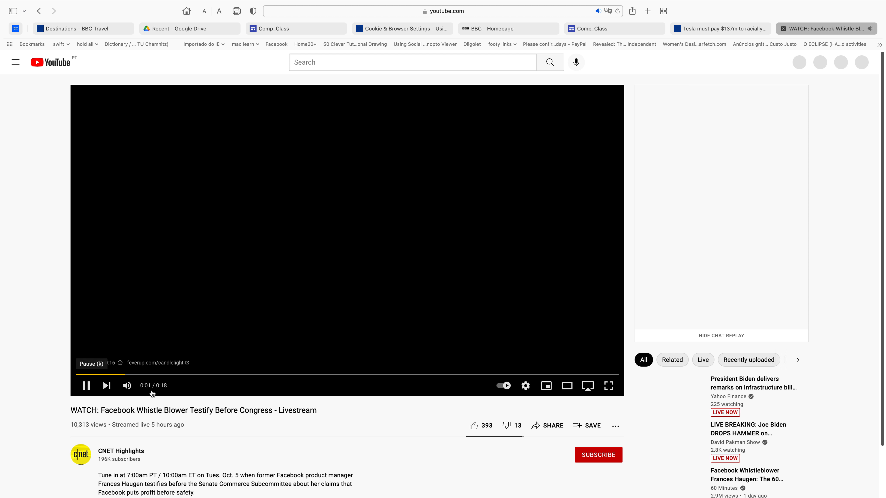
left_click(86, 386)
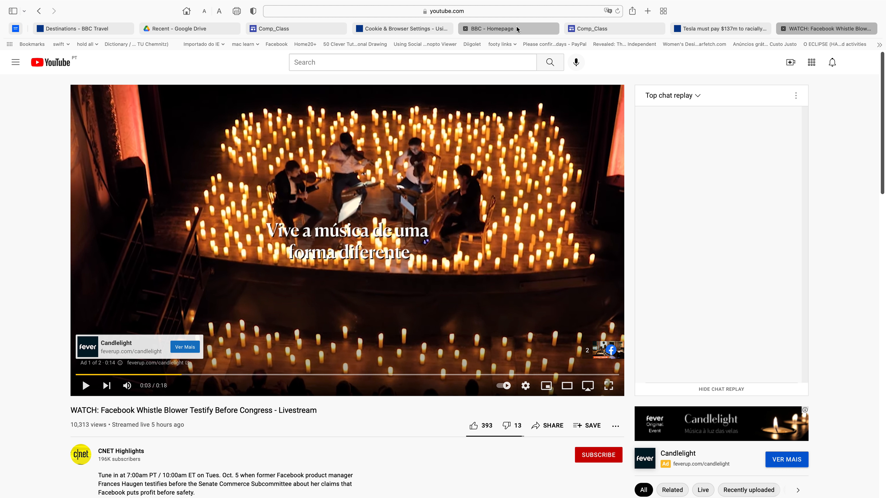
left_click(517, 29)
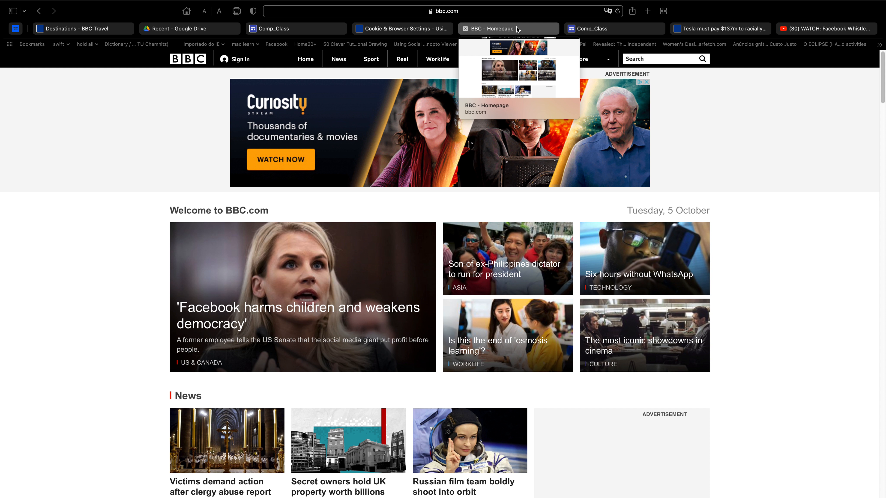
left_click(619, 32)
Review the published Home page's photos and map, and open the site for editing directly from the published page
scroll(323, 414, "up", 5)
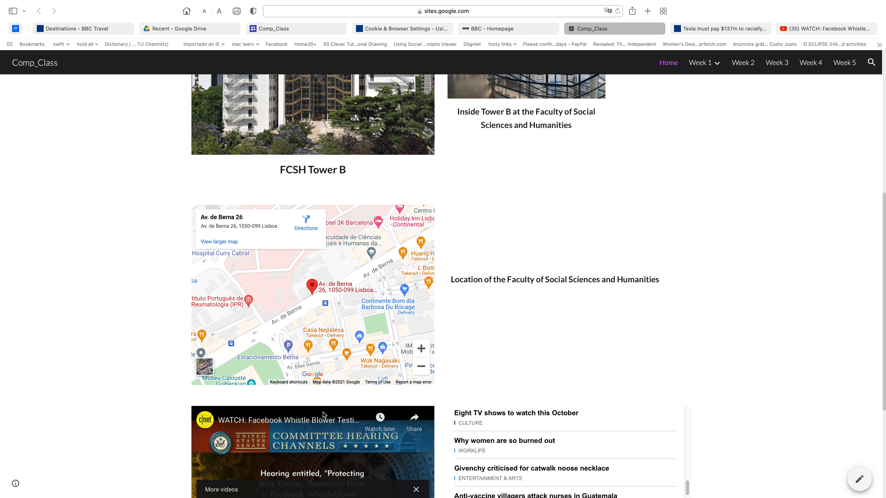
scroll(323, 414, "up", 4)
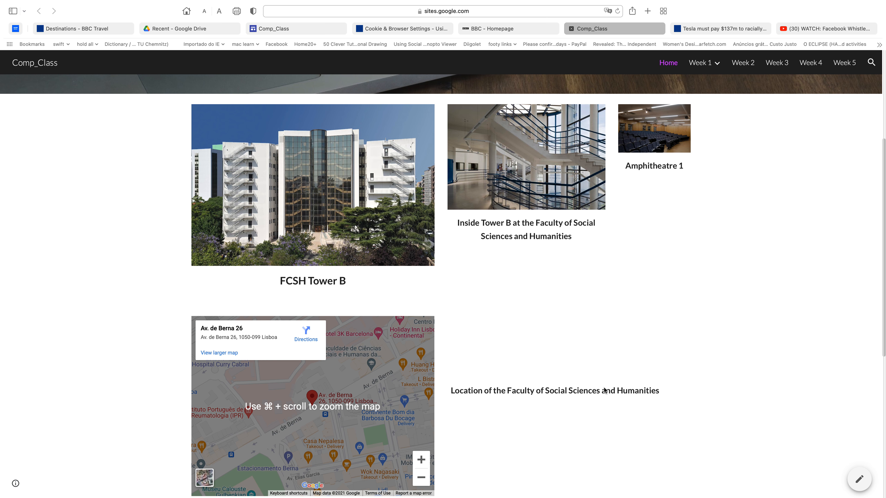
scroll(605, 391, "down", 5)
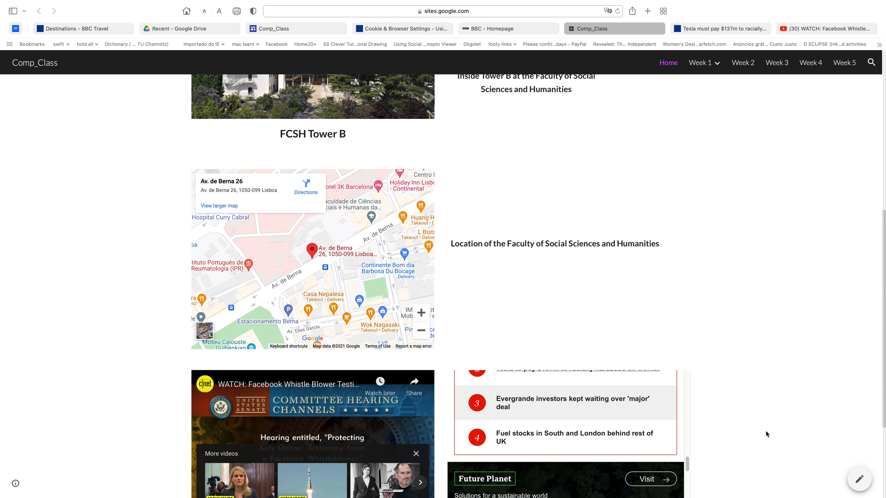
left_click(860, 480)
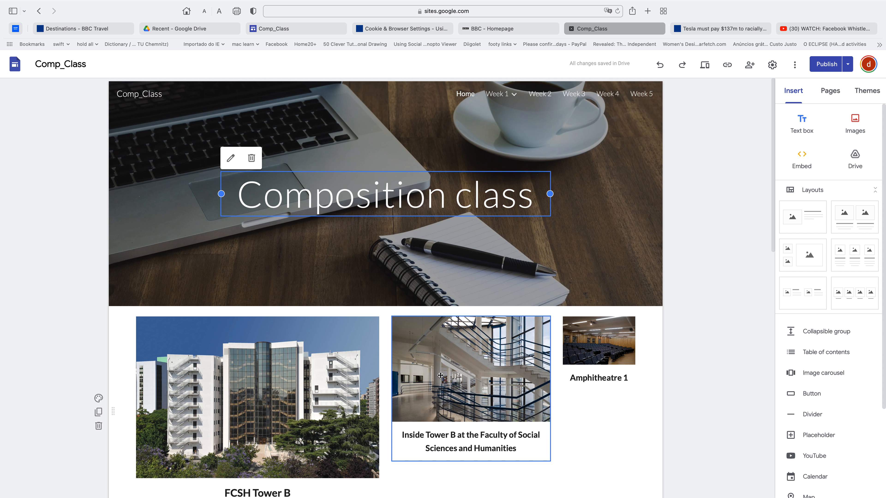
Change the caption under the lecture hall photo on the Home page to "Ampitheatre 1"
scroll(418, 408, "down", 5)
scroll(417, 407, "down", 3)
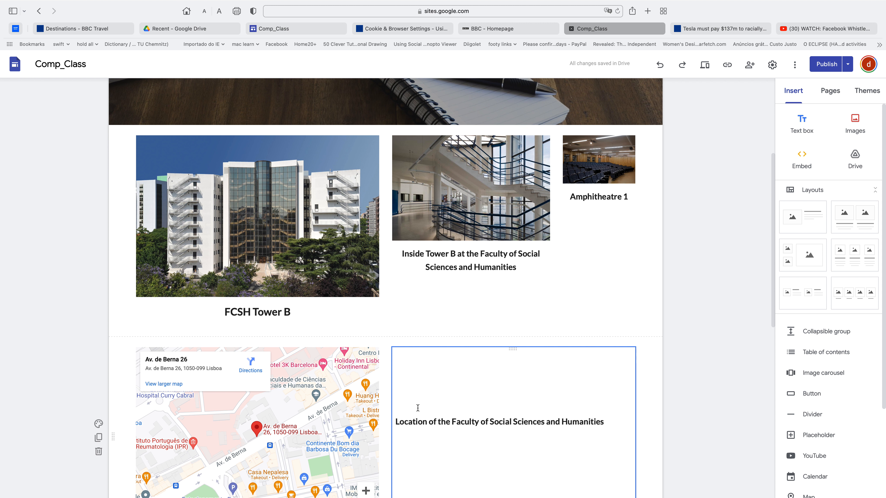
scroll(439, 398, "up", 5)
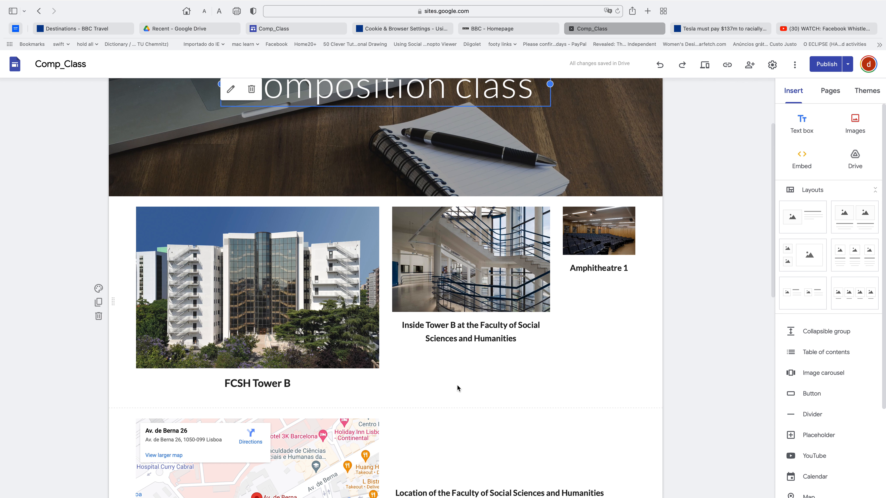
left_click(588, 267)
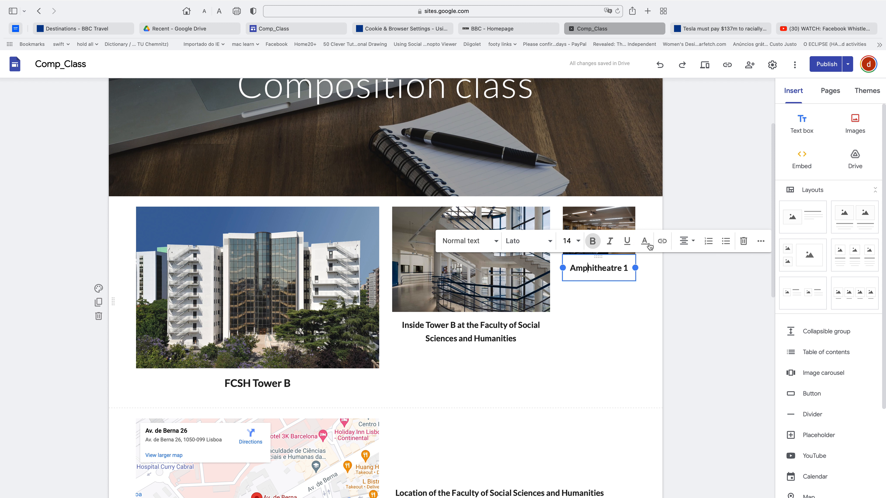
key("Delete")
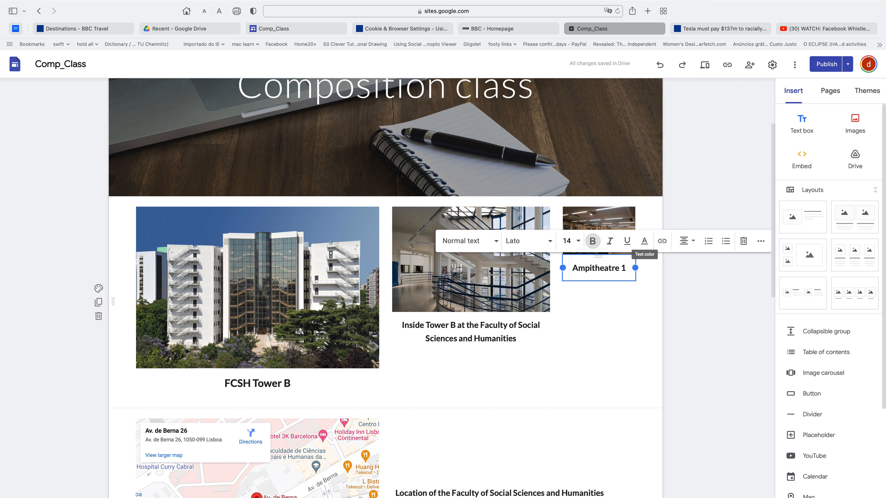
left_click(630, 423)
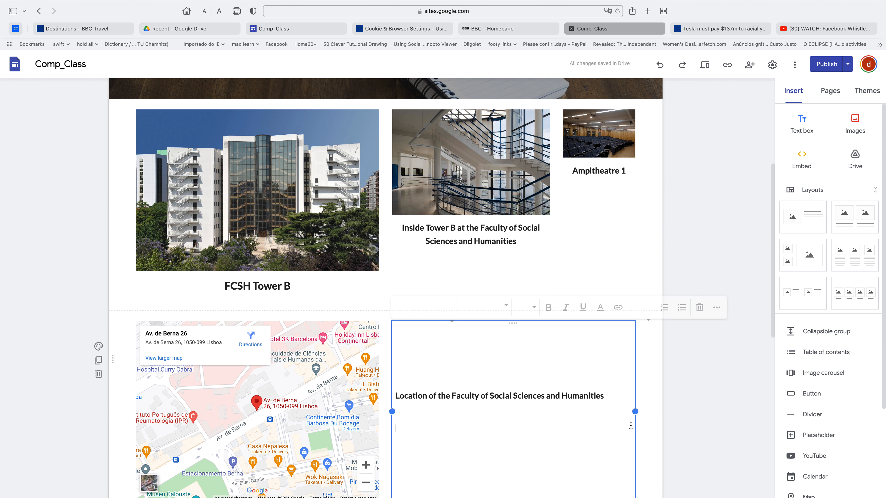
left_click(663, 244)
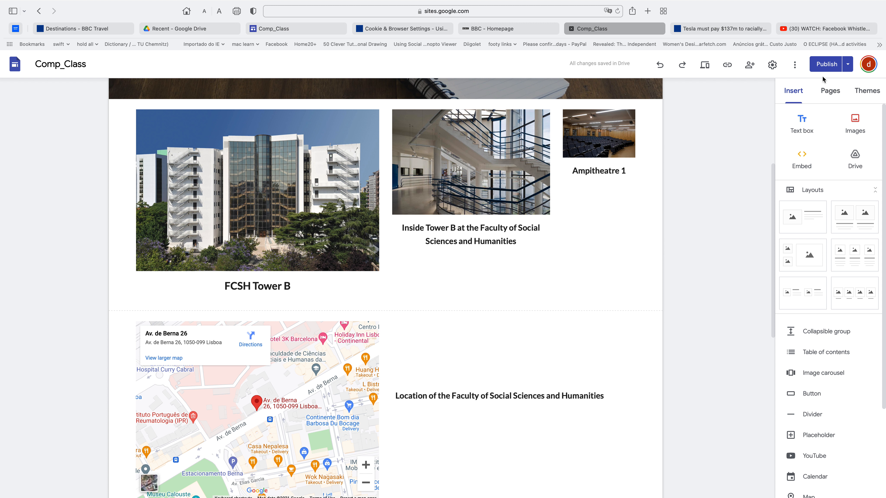
Open the publishing review and compare the Home page draft with the currently published version, including the photo captions and map
left_click(823, 67)
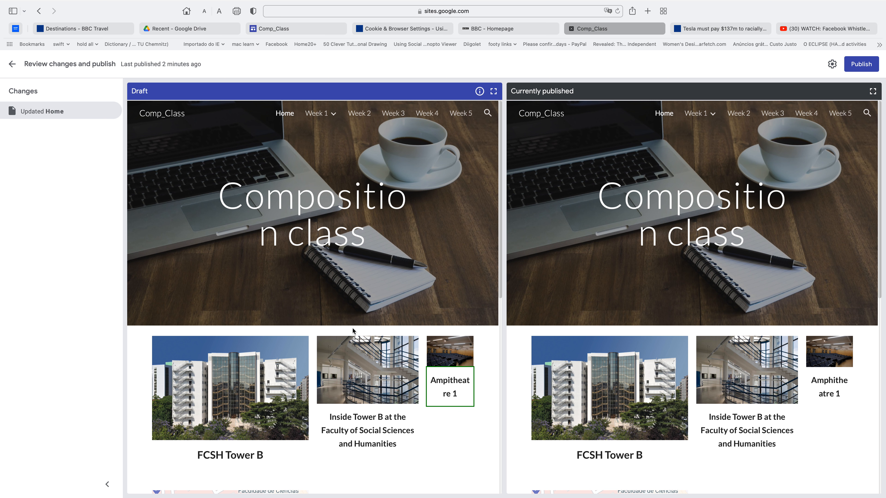
scroll(328, 292, "down", 1)
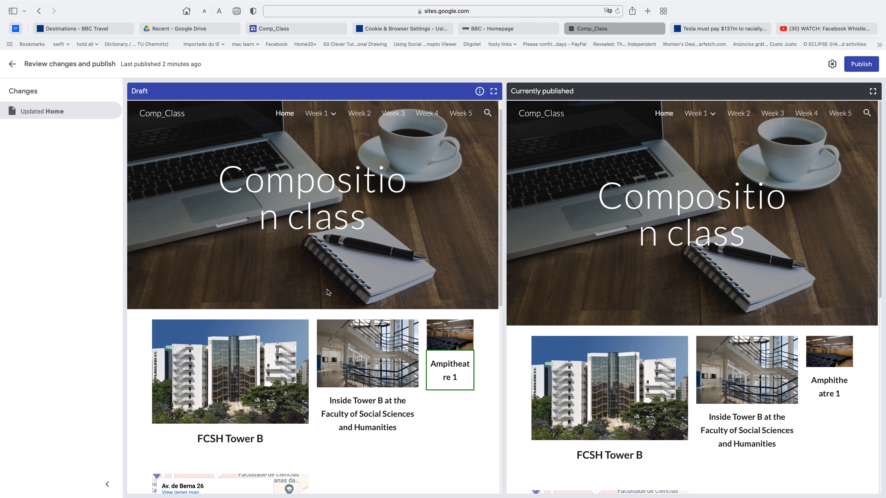
scroll(570, 266, "down", 2)
scroll(570, 266, "down", 3)
scroll(378, 243, "down", 3)
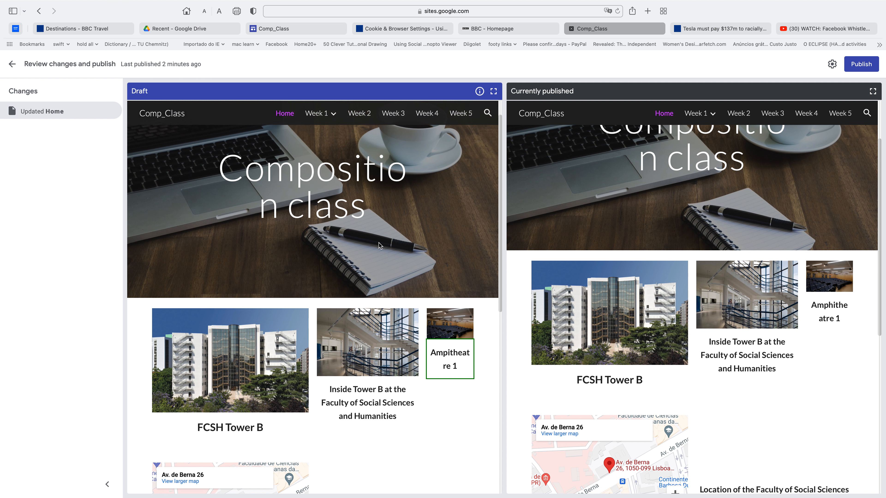
scroll(378, 243, "down", 5)
scroll(639, 256, "down", 4)
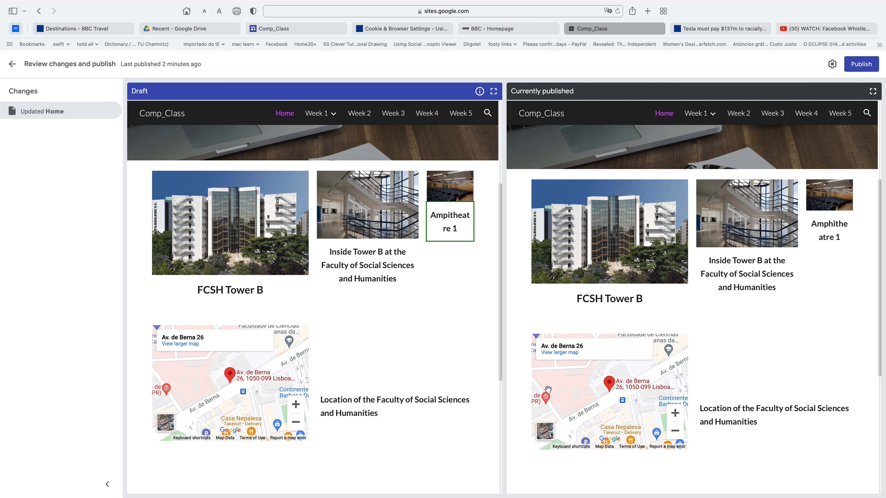
scroll(548, 390, "down", 1)
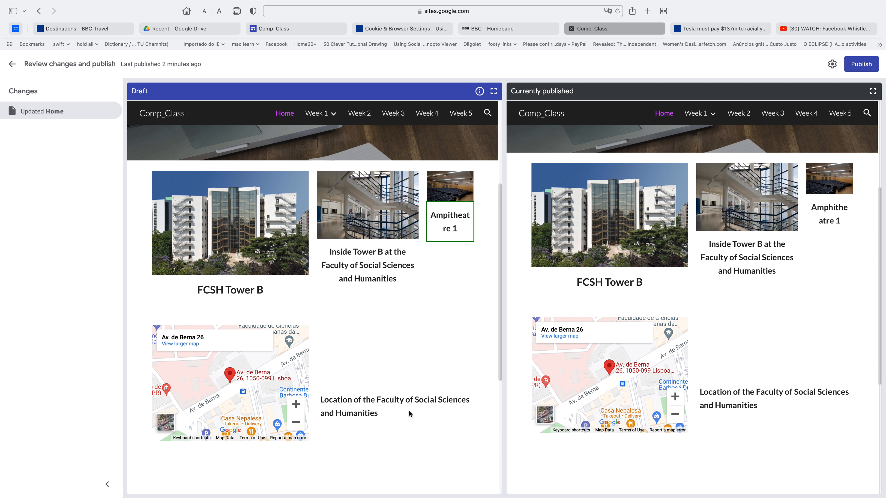
scroll(410, 414, "down", 1)
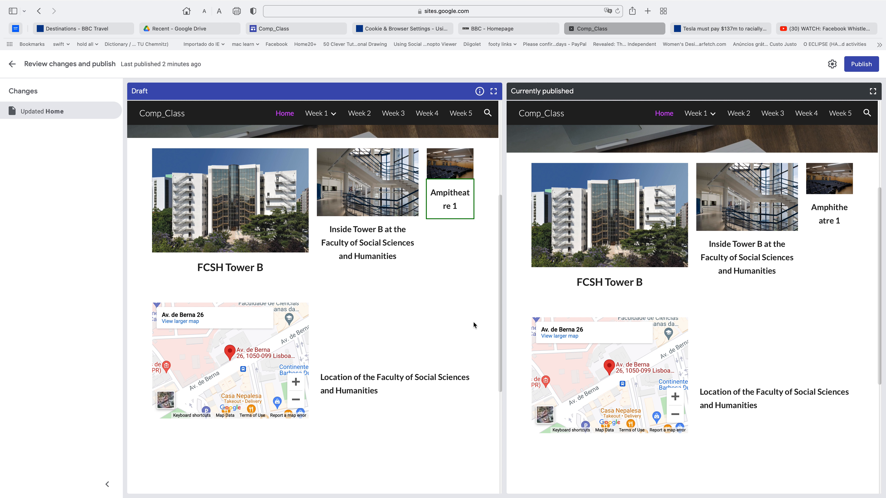
scroll(650, 367, "down", 5)
scroll(721, 384, "up", 6)
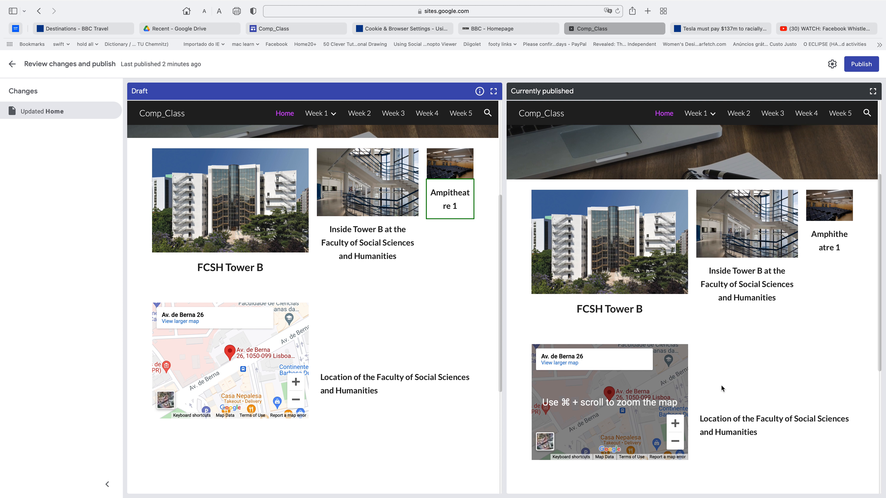
scroll(721, 386, "up", 3)
scroll(721, 386, "down", 1)
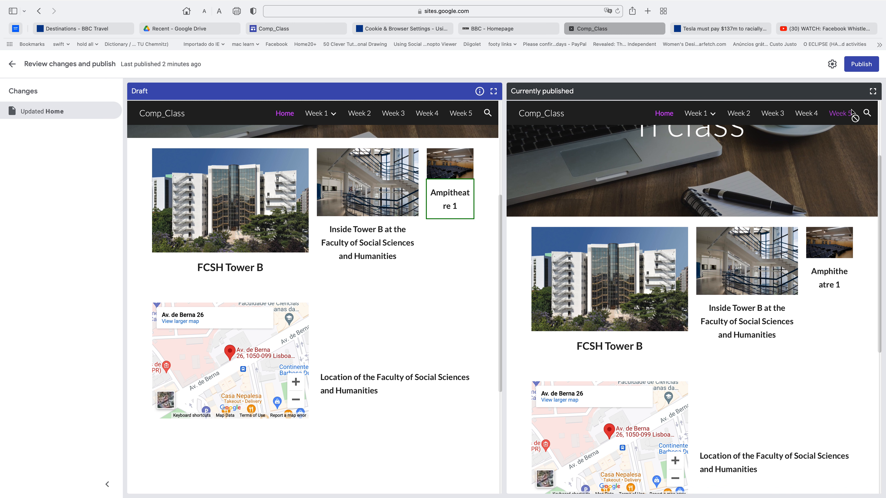
Publish the updated site and check the available publishing options without choosing one
left_click(860, 65)
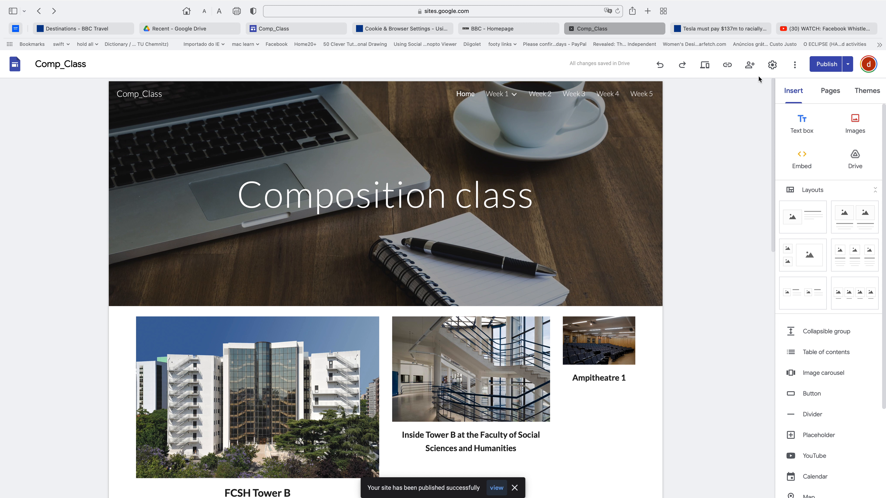
left_click(847, 64)
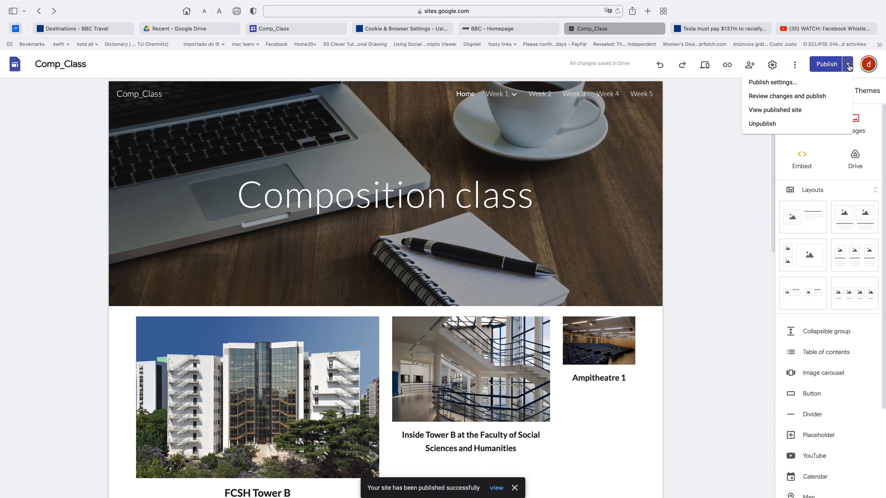
left_click(743, 240)
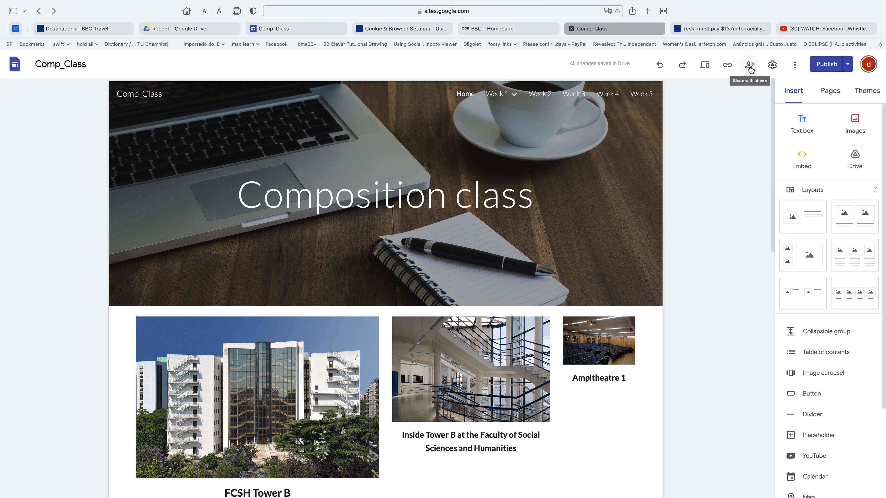
Open the site's sharing settings and set the draft's link access to Anyone with the link
left_click(751, 70)
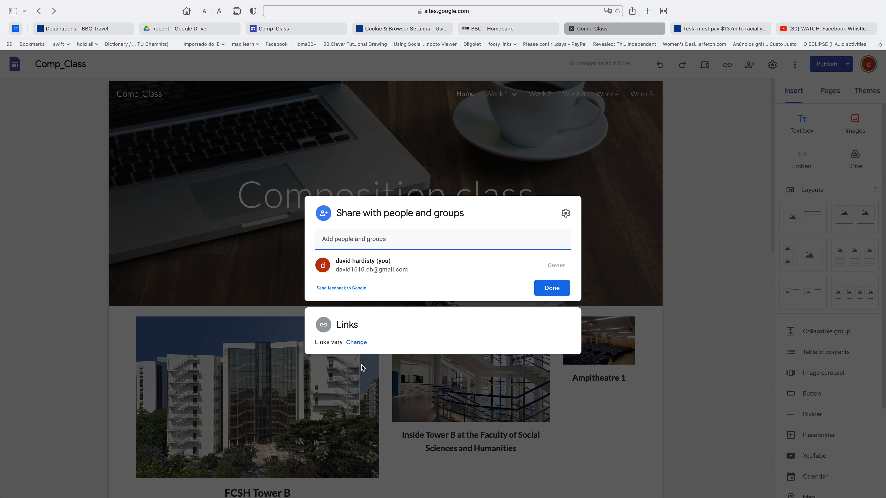
left_click(356, 342)
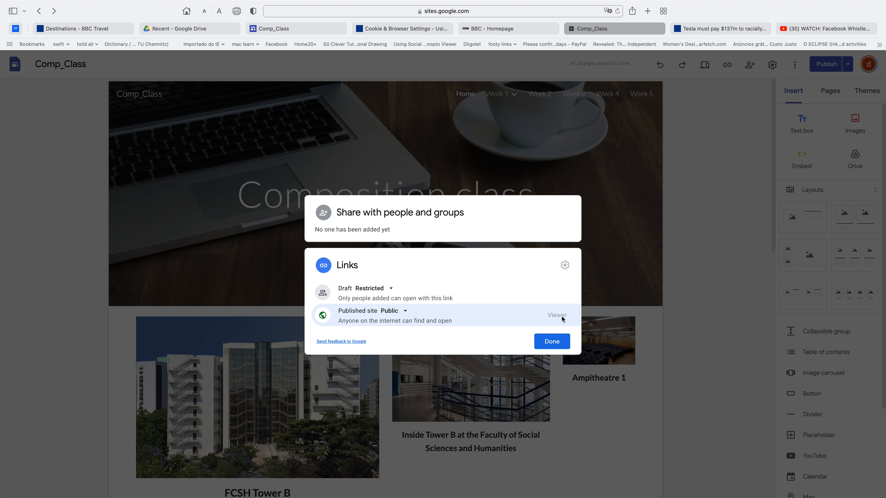
left_click(371, 289)
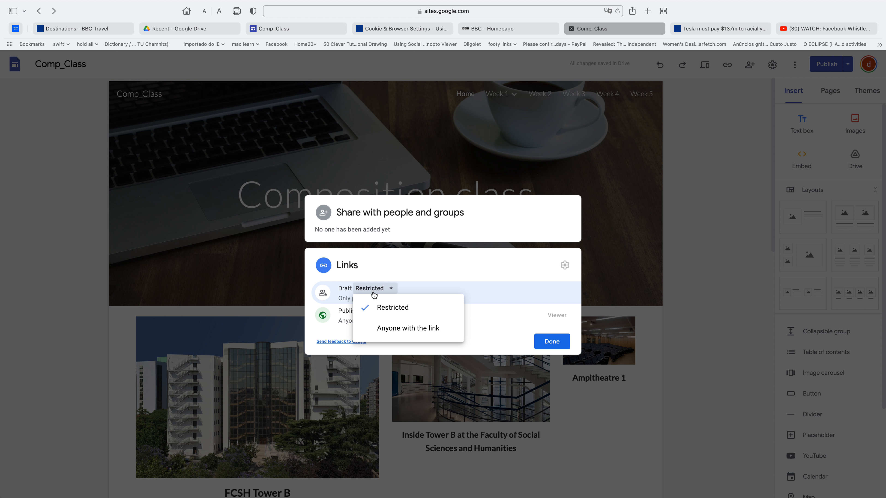
left_click(394, 328)
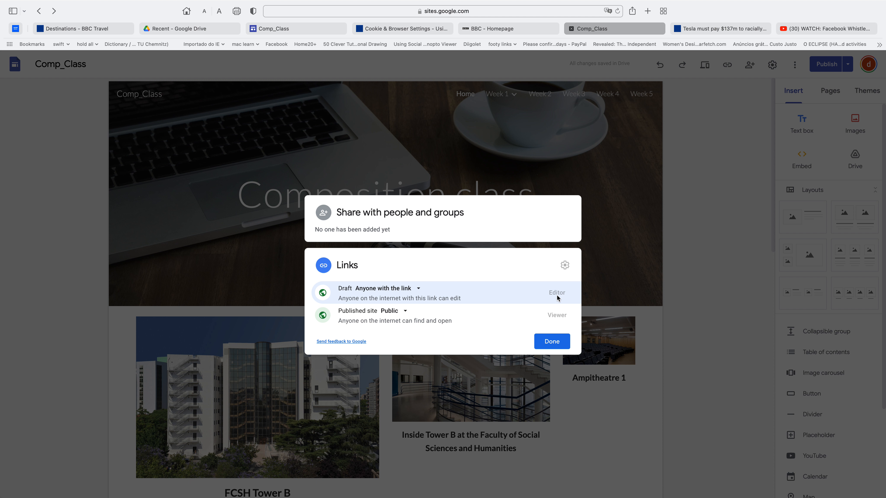
Try adding a contact as an editor of the site, withdraw the contact without sending an invitation, and close the sharing settings
left_click(409, 228)
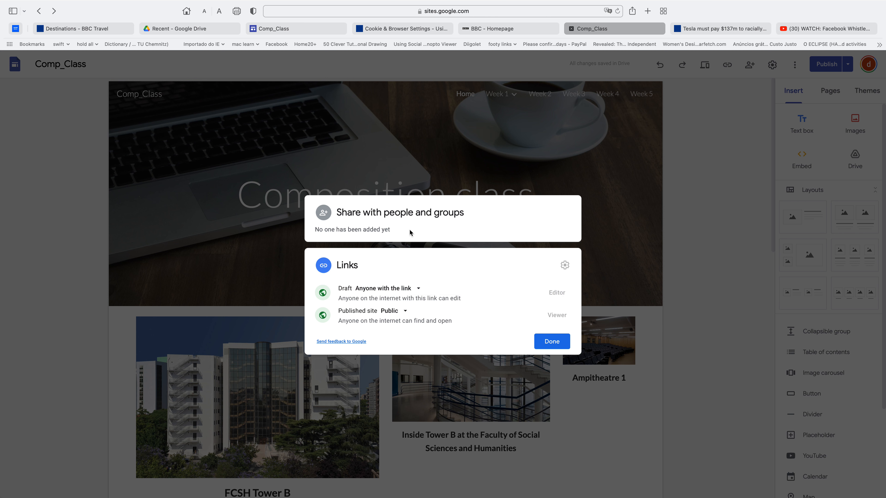
left_click(410, 230)
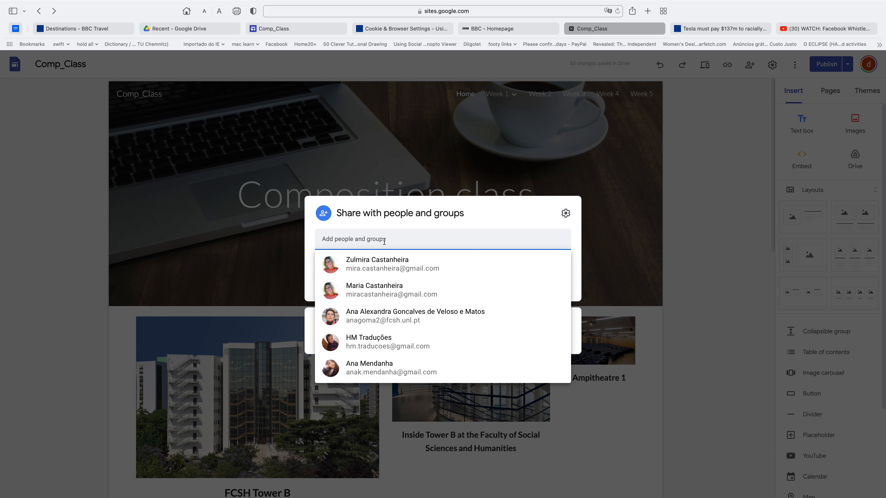
type("marco")
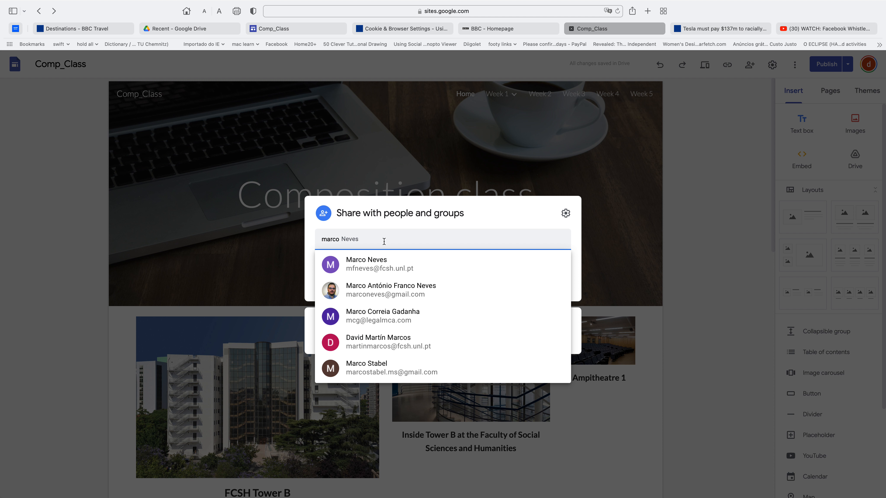
left_click(352, 274)
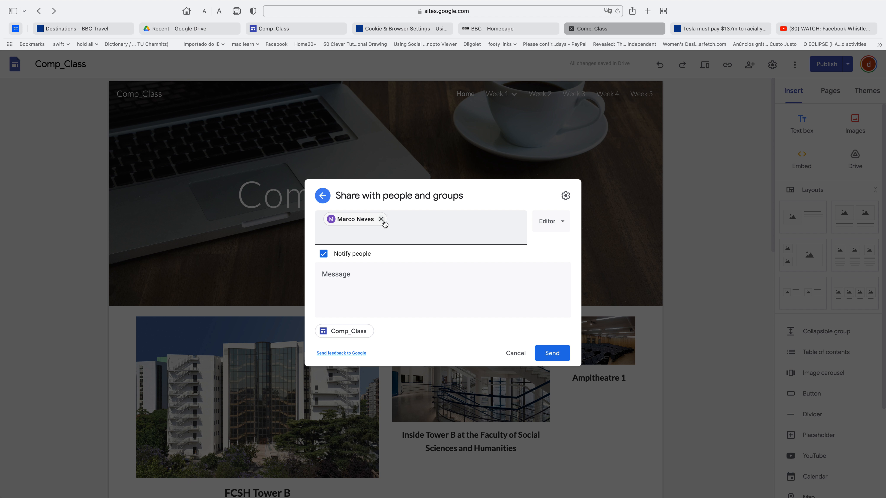
mouse_move(384, 224)
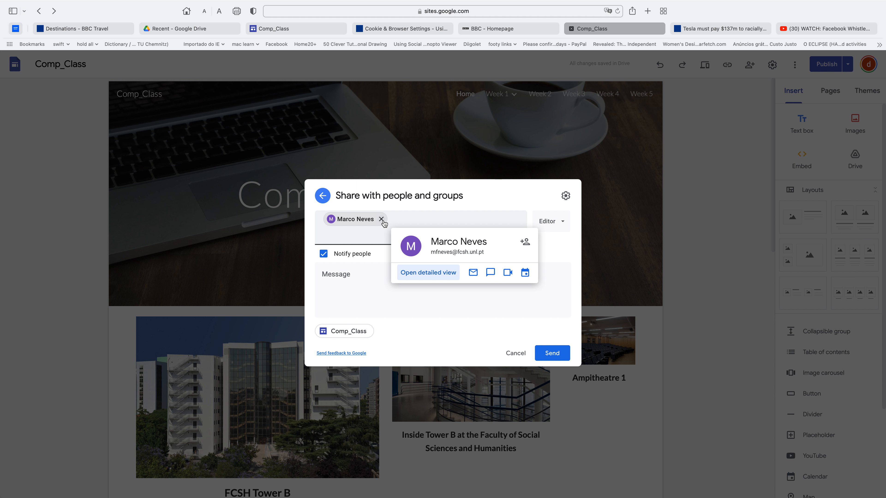
left_click(381, 219)
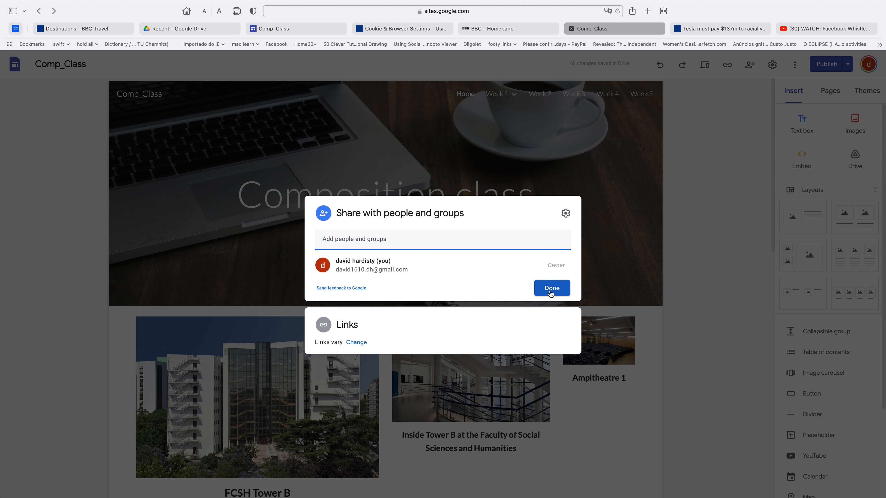
left_click(553, 288)
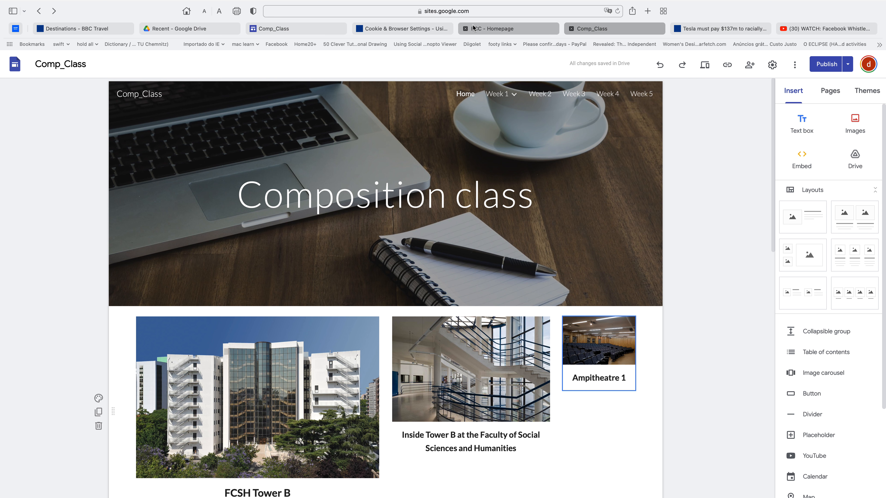
Switch to the browser tab with the BBC homepage and load google.com in it
left_click(459, 21)
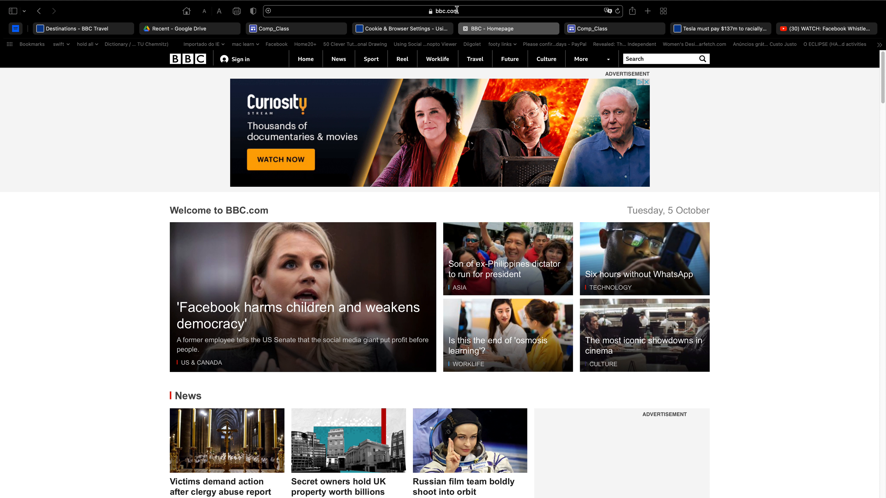
left_click(456, 10)
type("google")
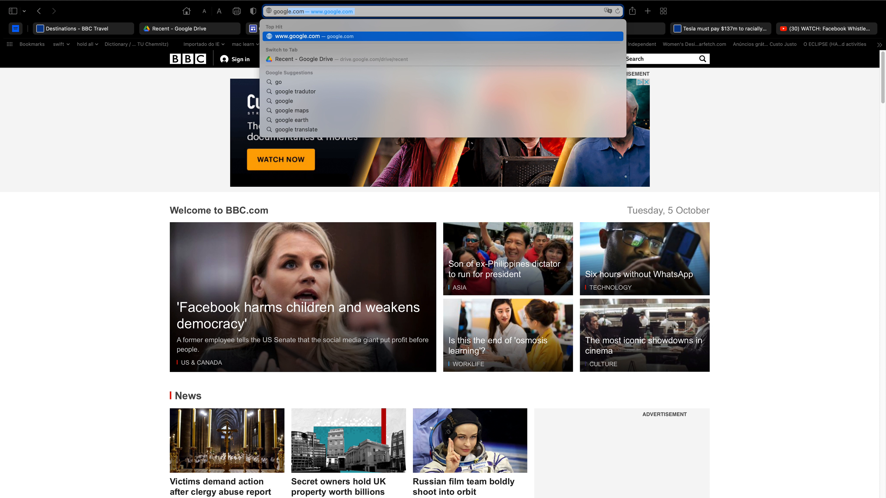
key("Return")
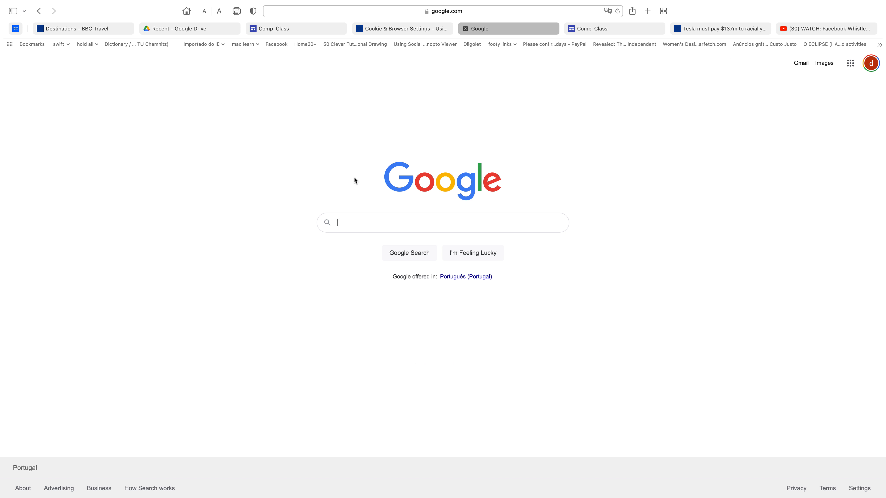
Search Google for "examples of google sites for teachers" and look through the first results
left_click(339, 223)
type("exm")
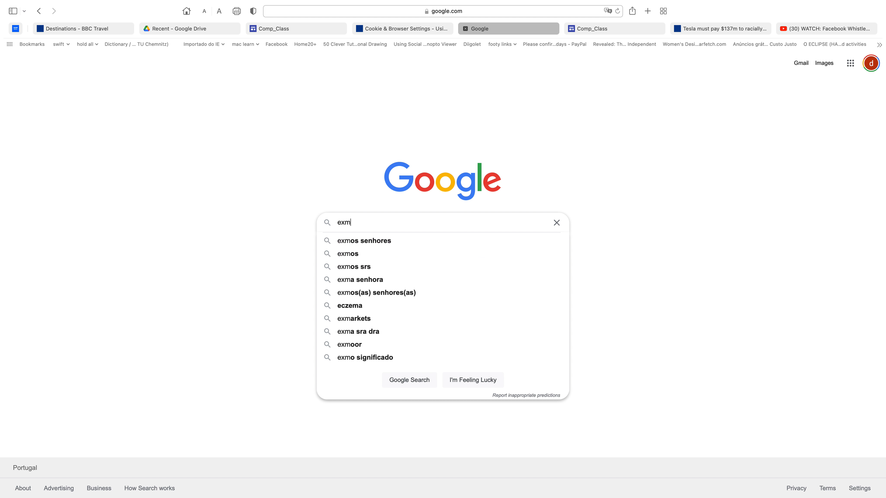
key("BackSpace")
type("amples of")
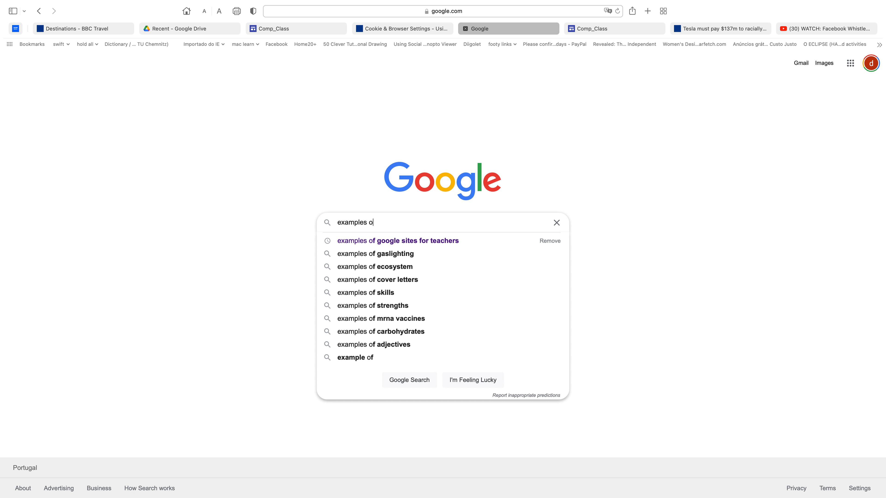
left_click(393, 243)
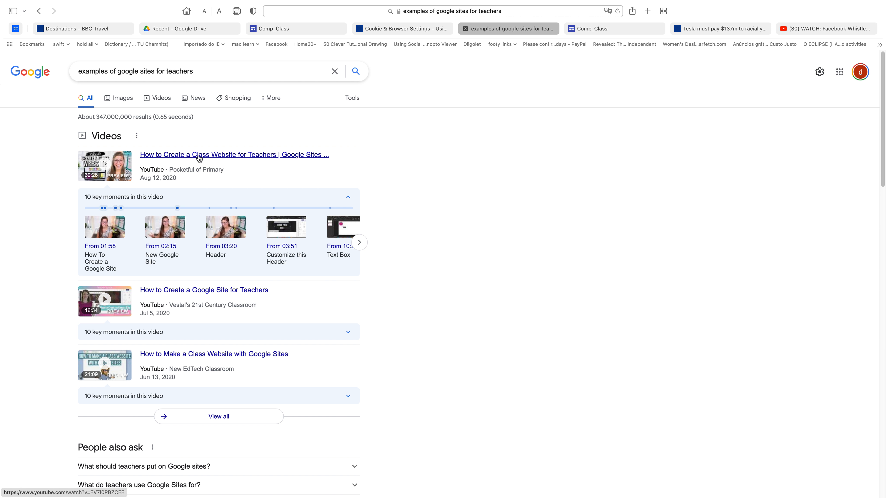
scroll(224, 345, "down", 1)
scroll(224, 343, "down", 1)
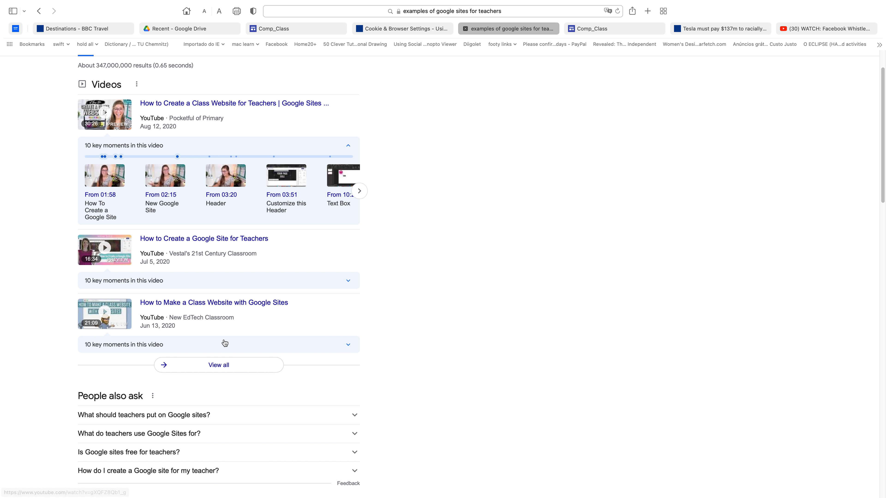
Open the "Showcasing New Google Sites - Teacher Sample Sites" search result and look through its elementary, middle school and high school examples
scroll(248, 328, "down", 5)
scroll(248, 325, "down", 2)
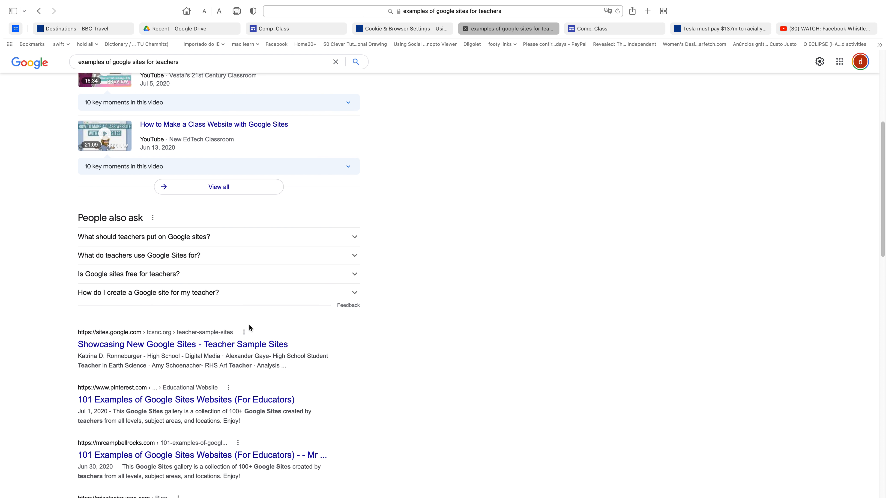
left_click(168, 334)
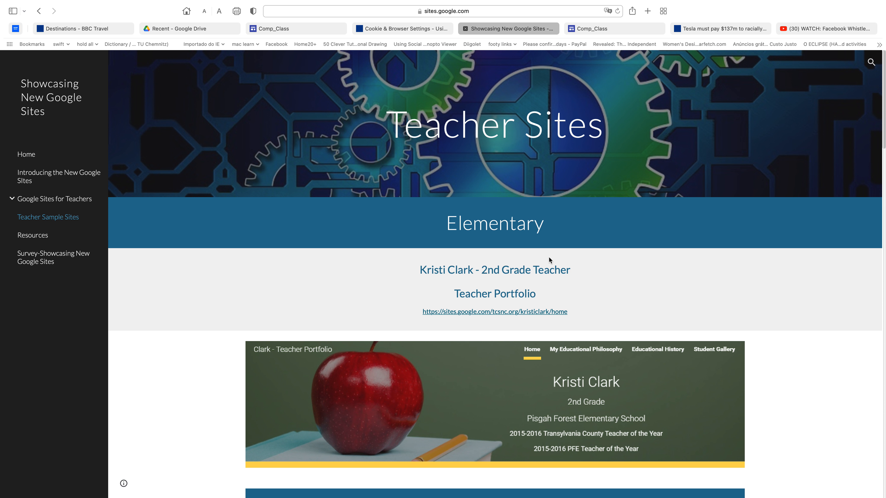
scroll(462, 308, "down", 8)
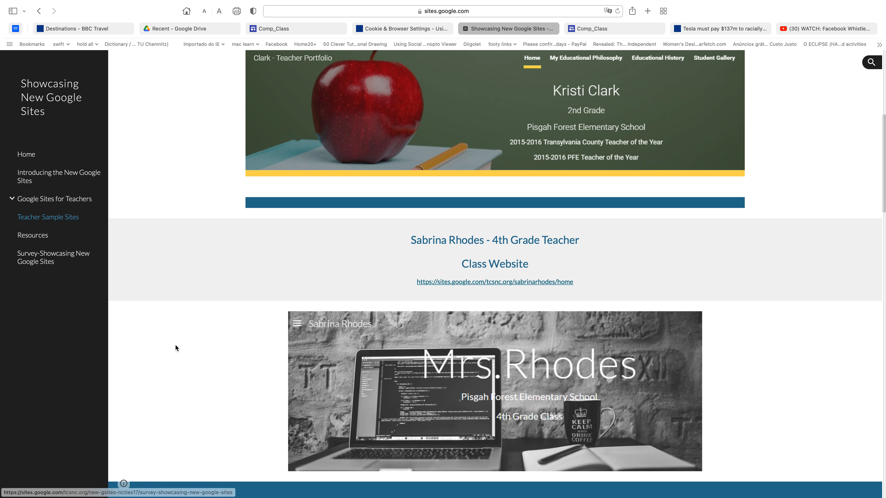
scroll(326, 379, "down", 2)
scroll(327, 375, "down", 2)
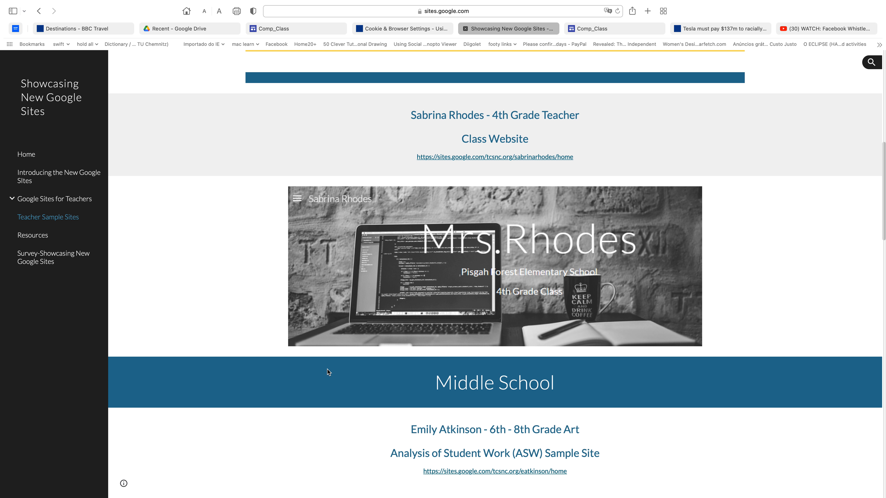
scroll(394, 346, "down", 3)
scroll(394, 345, "down", 8)
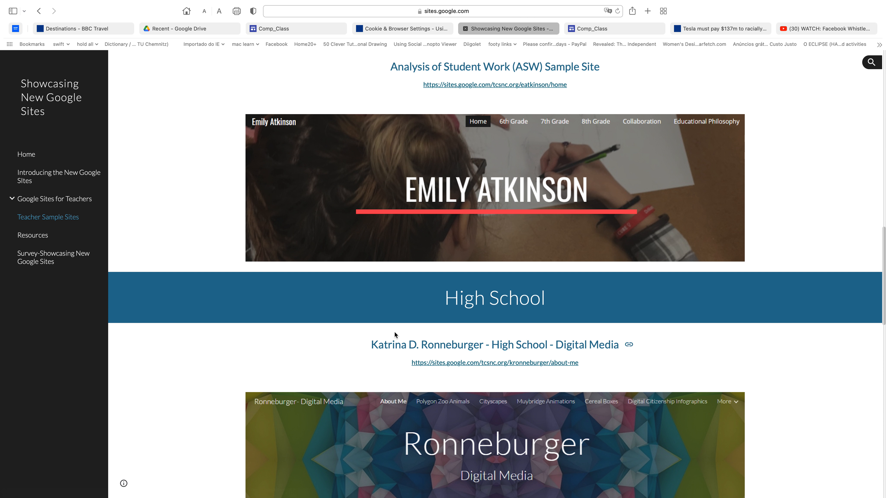
Return to the Google search results, then switch back to the Comp_Class site editor
left_click(39, 11)
scroll(238, 276, "up", 6)
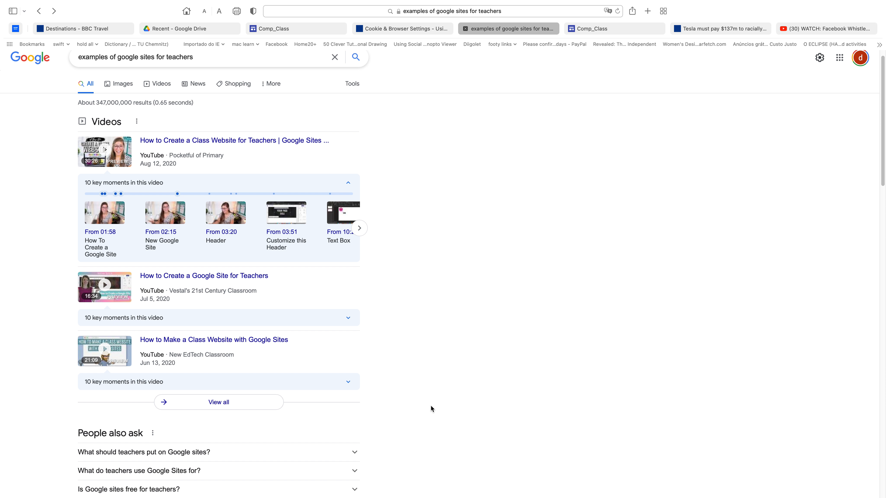
left_click(285, 30)
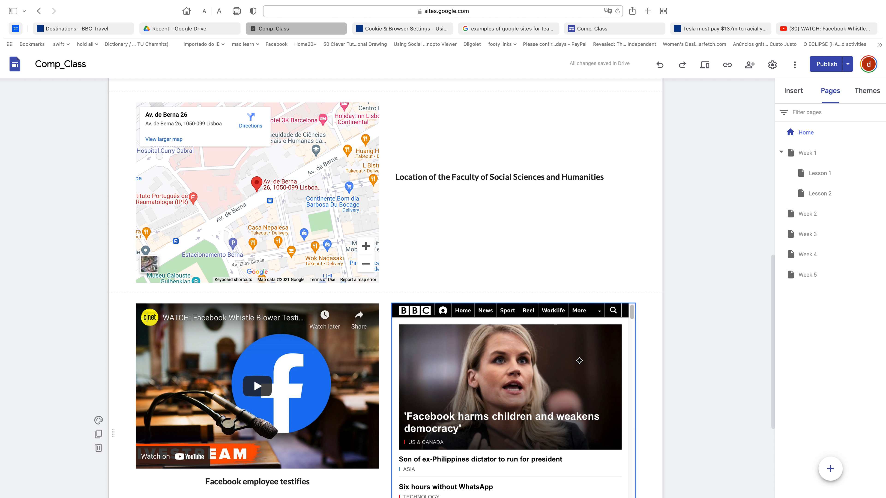
key("super+Tab")
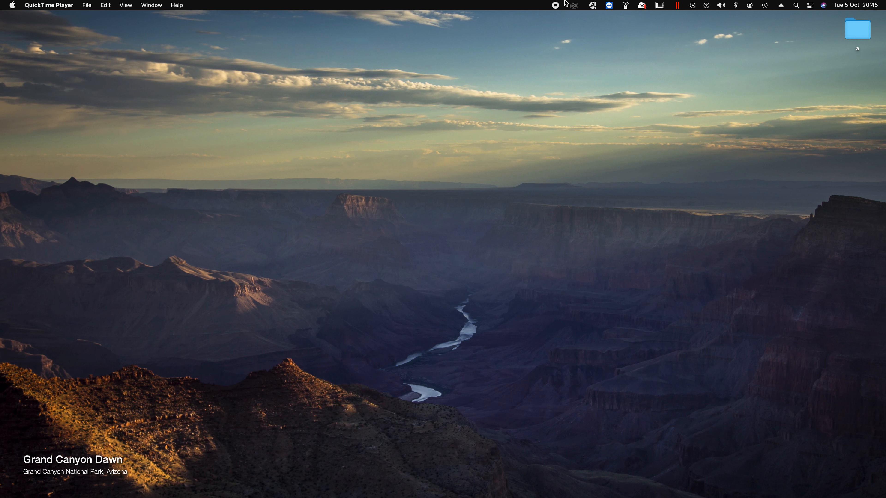